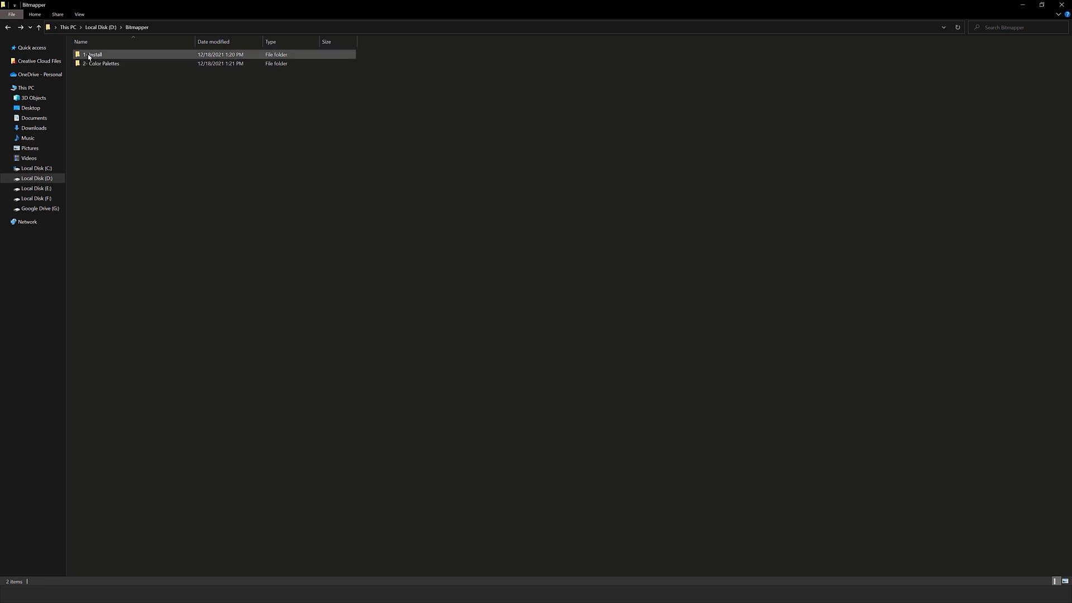
- Open the 1- Install folder and select the Bitmapper Action and Bitmapper Pattern files in turn
double_click(109, 57)
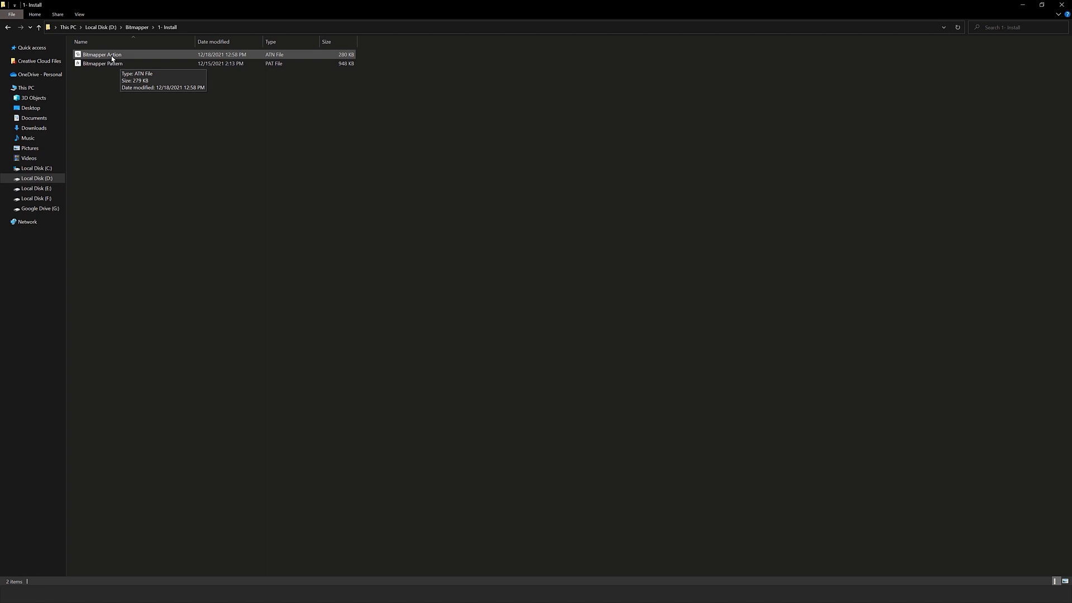
click(112, 57)
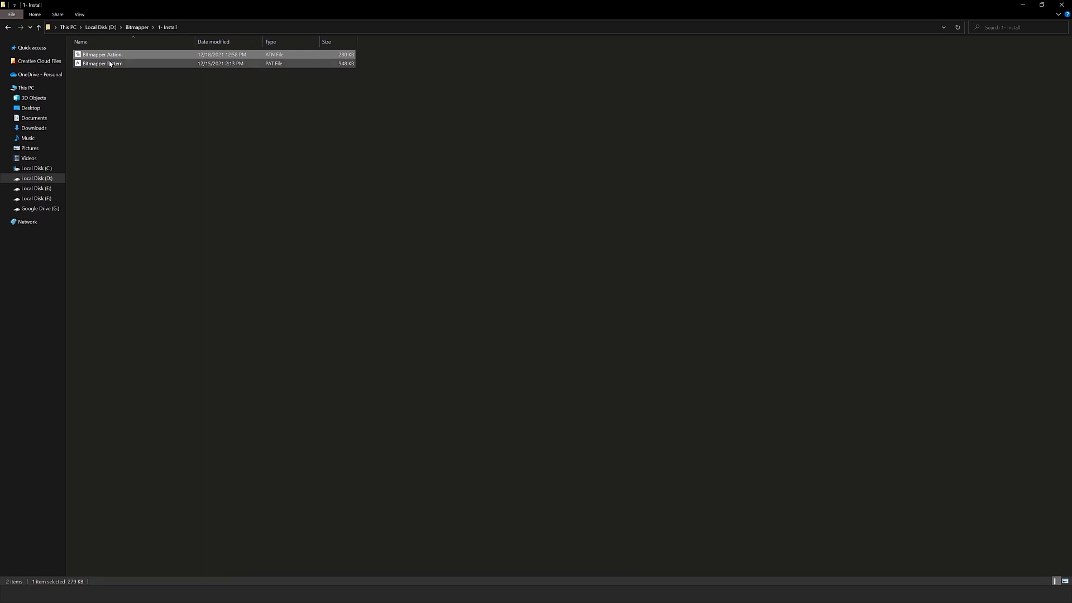
click(110, 63)
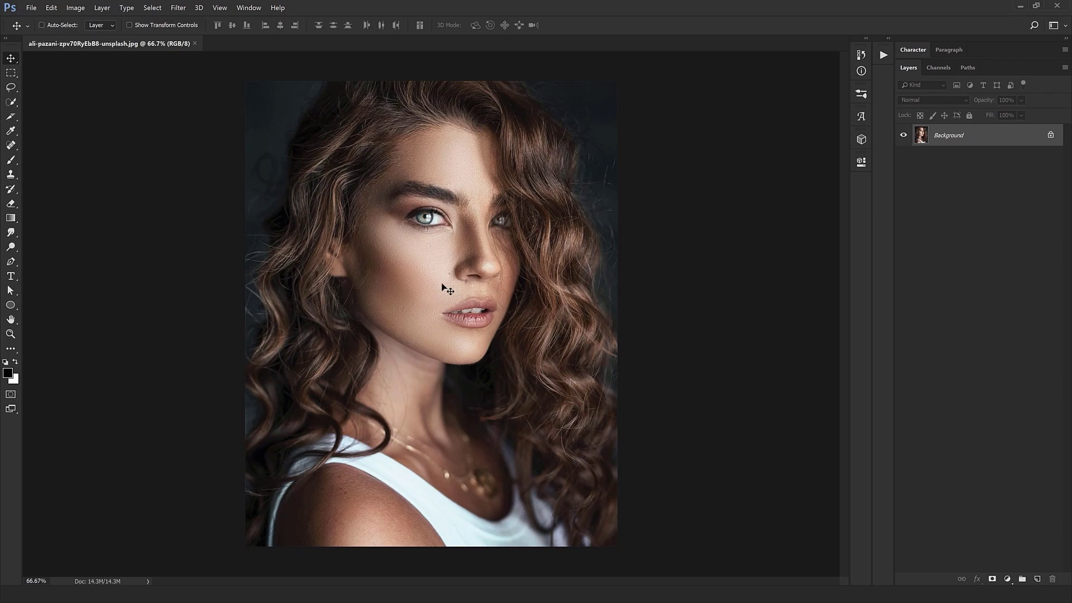
- Check the Patterns presets in the Preset Manager for the Glitch Pattern by Hyperpix and close the manager
click(49, 11)
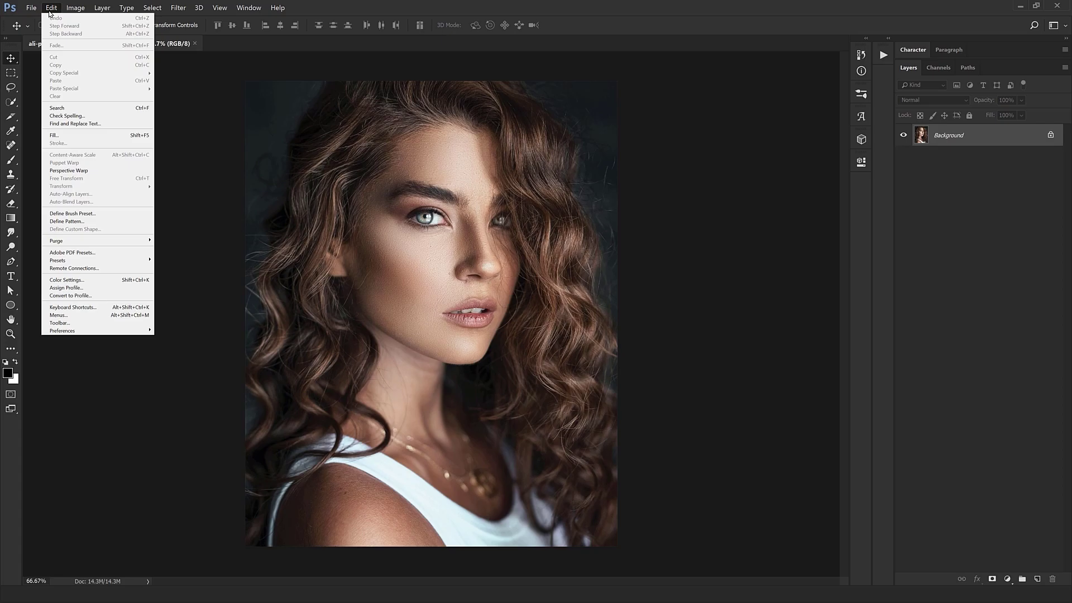
mouse_move(96, 261)
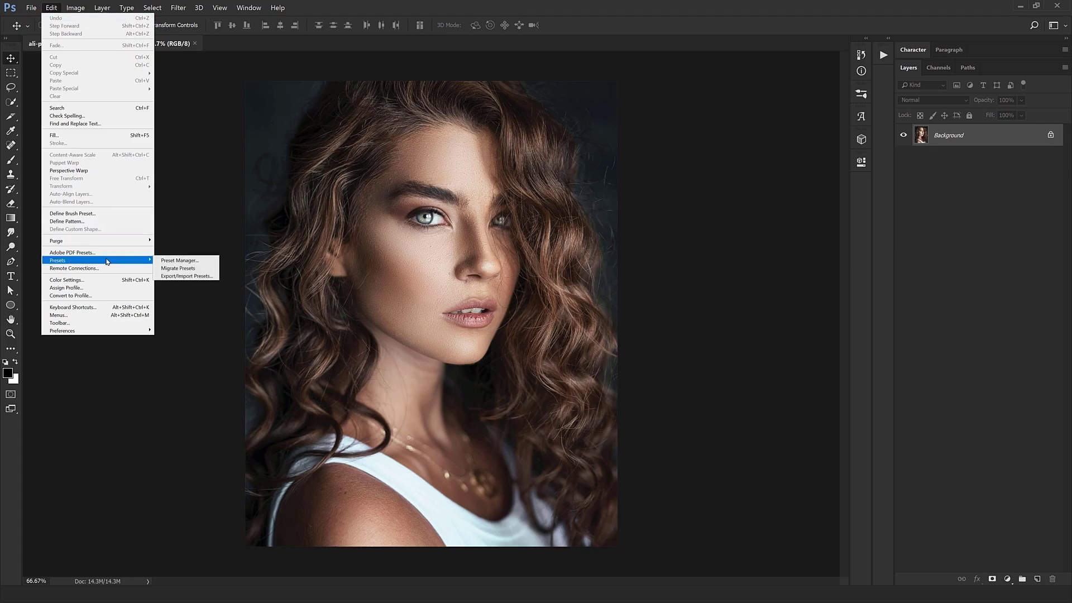
click(190, 261)
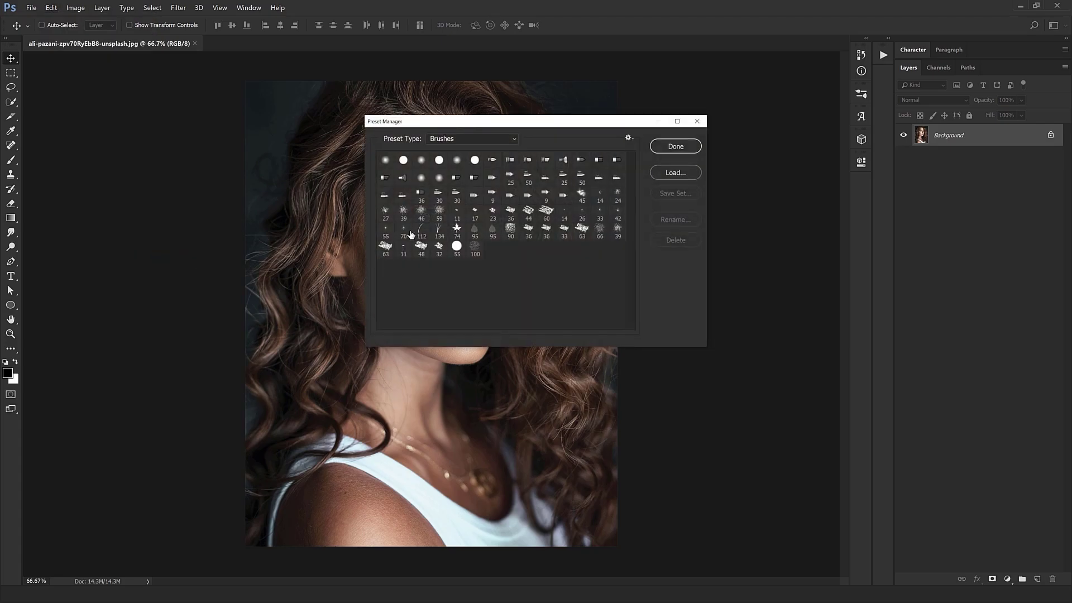
click(461, 139)
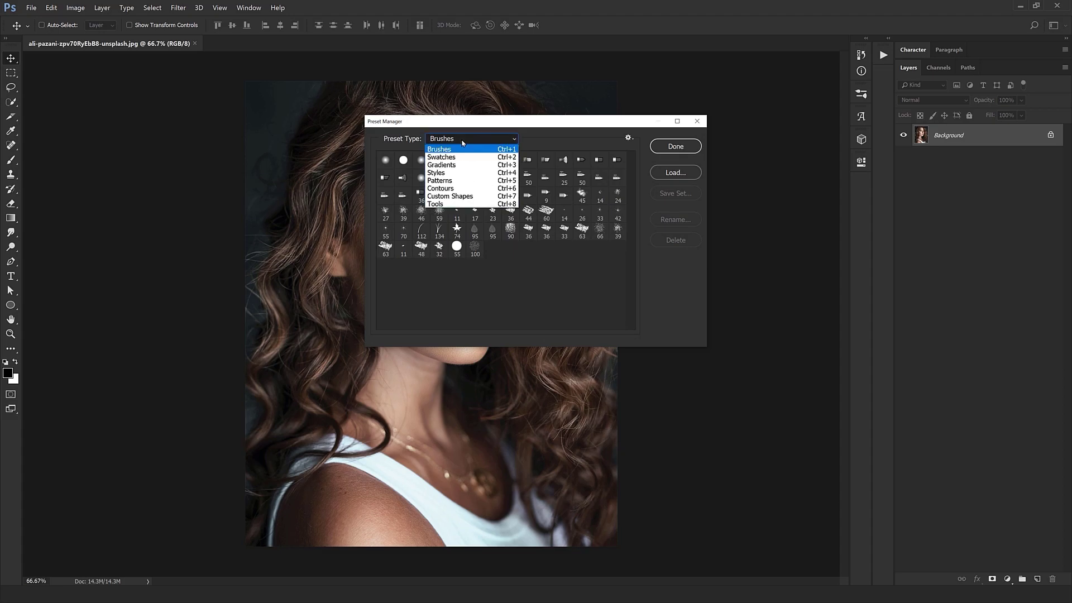
click(452, 180)
click(386, 163)
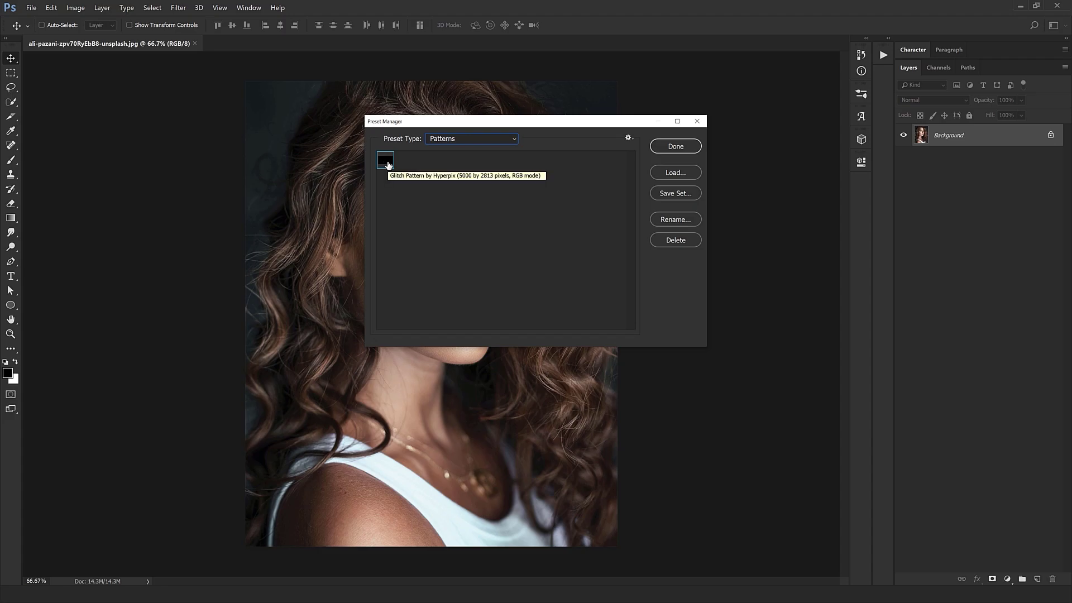
mouse_move(388, 167)
mouse_down()
mouse_move(401, 158)
mouse_move(391, 162)
mouse_move(582, 293)
mouse_move(405, 158)
mouse_move(385, 160)
mouse_up()
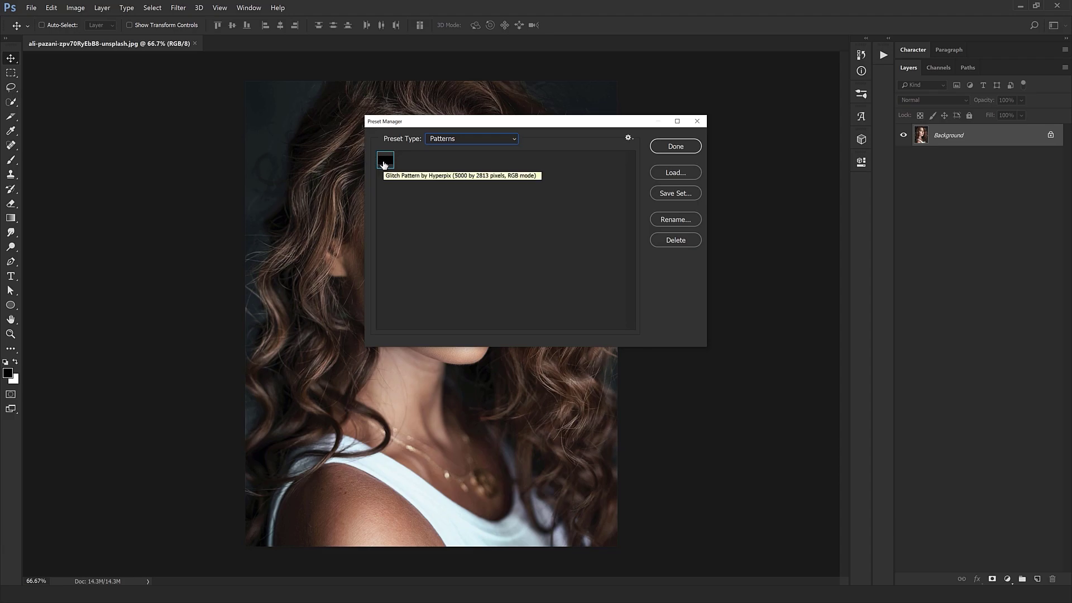
click(668, 147)
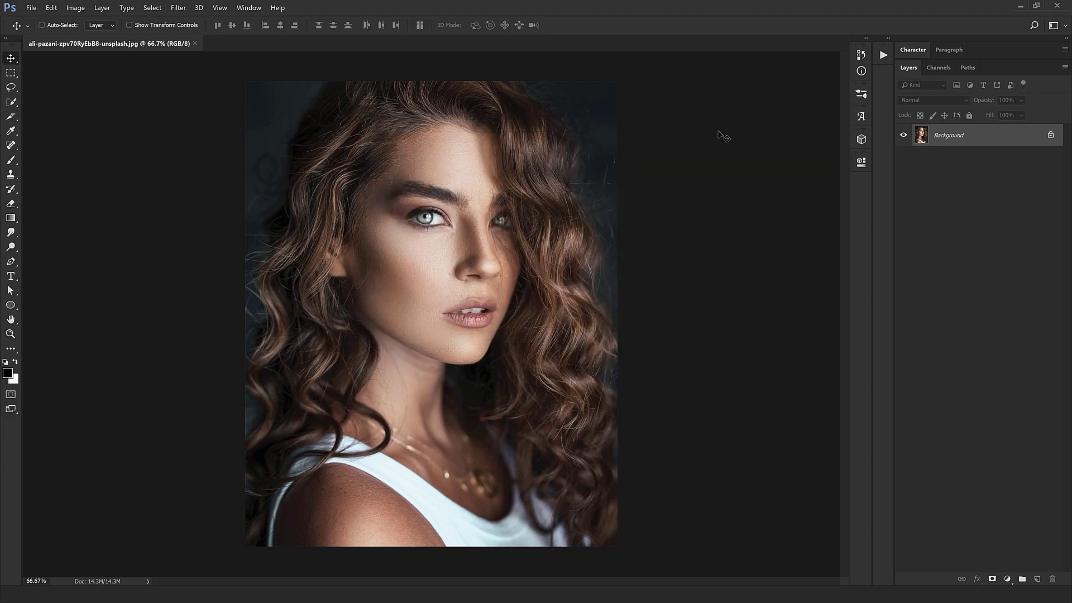
- Show the Actions panel and expand the Bitmapper by Hyperpix action set
click(250, 9)
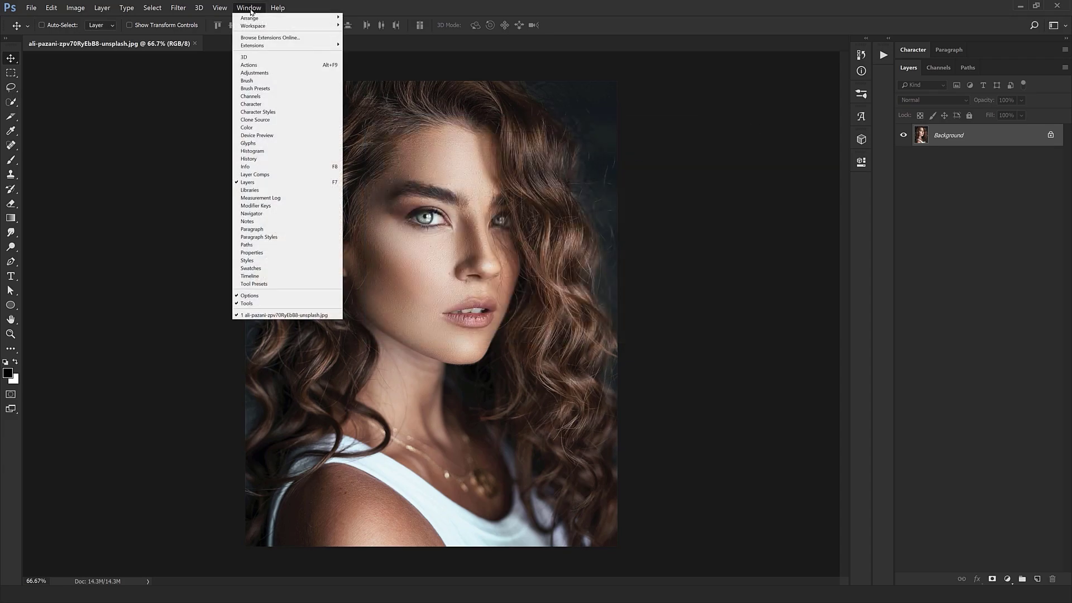
click(248, 65)
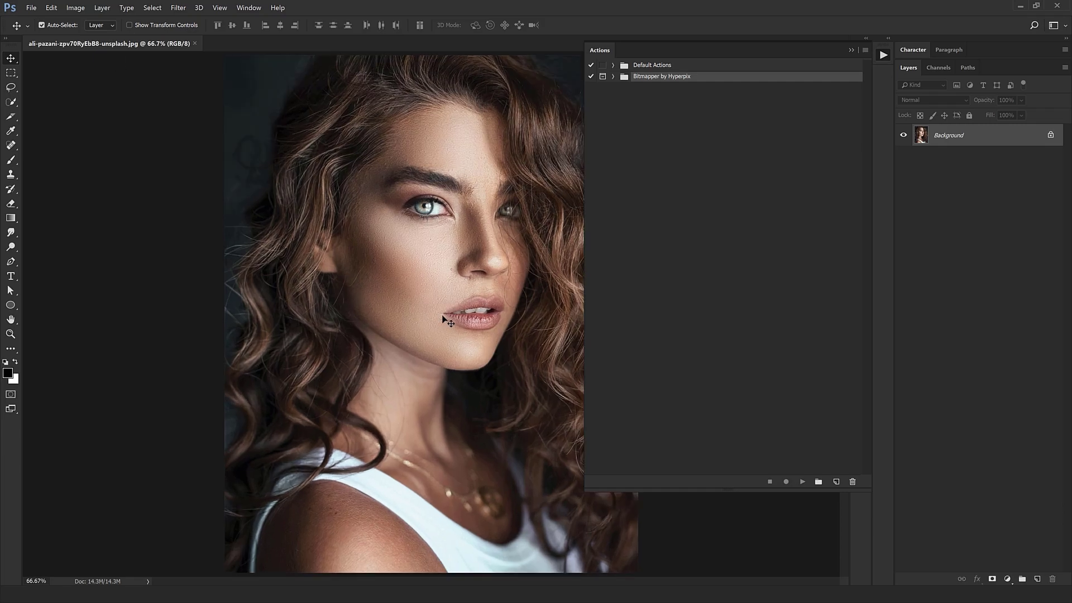
key(ctrl+plus)
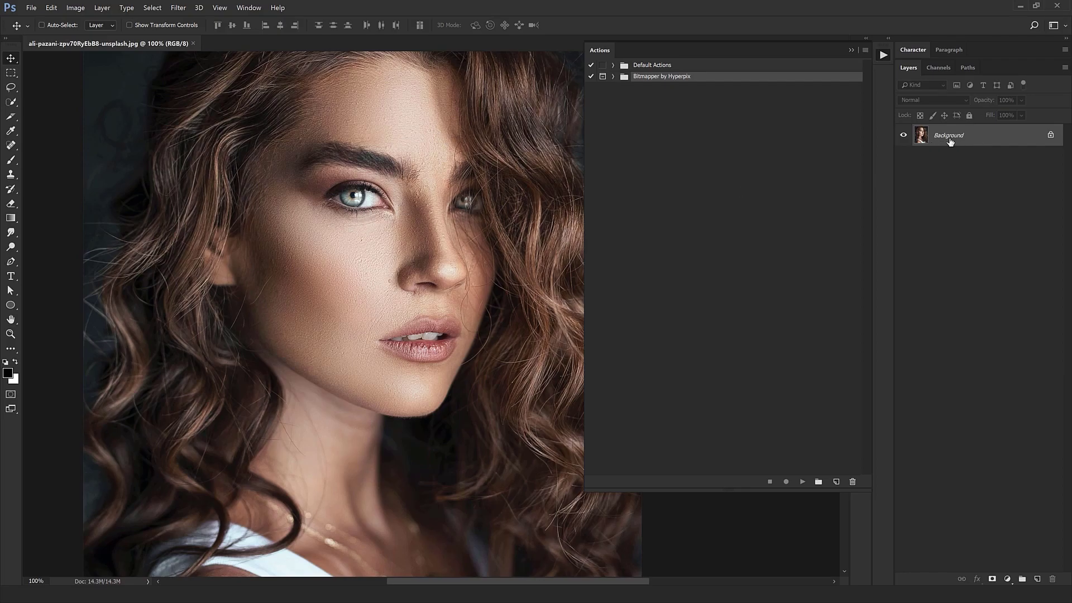
click(613, 78)
- Run the Bitmapper Pro action on the portrait photo and collapse the Actions panel
click(670, 92)
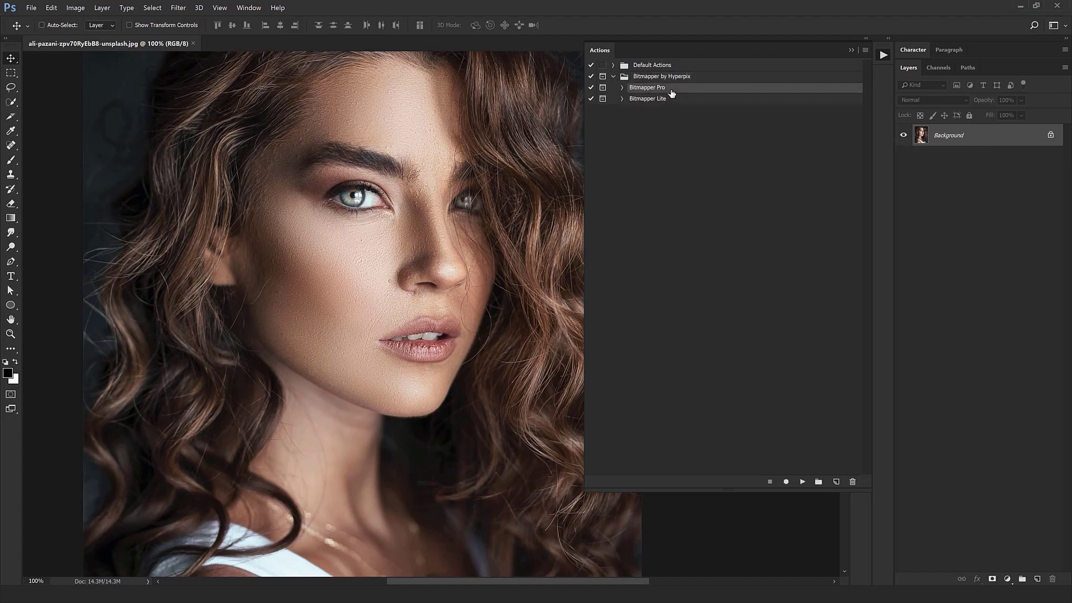
click(670, 98)
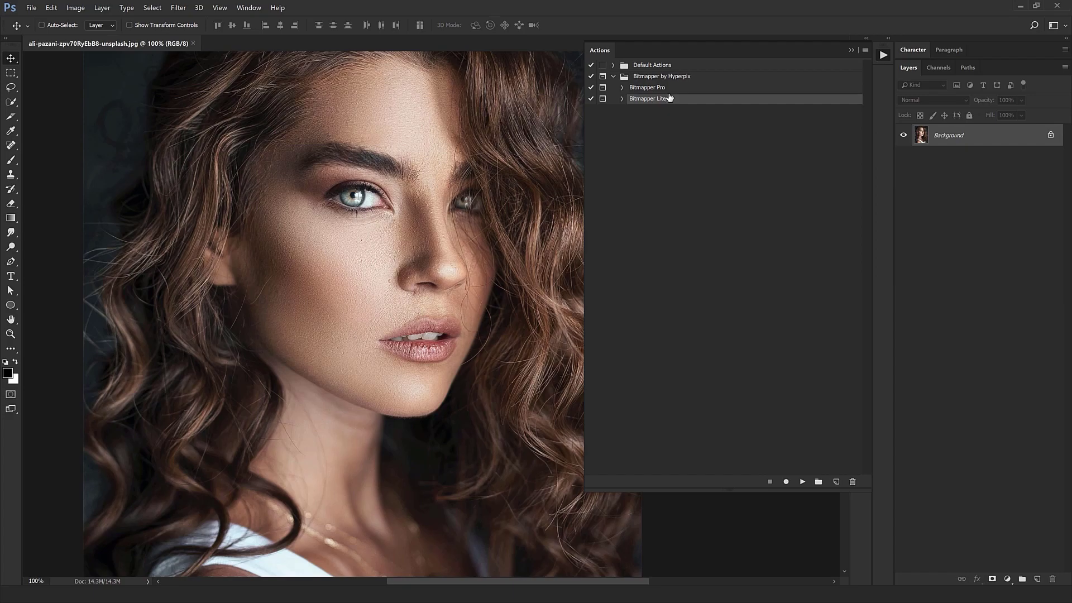
click(667, 90)
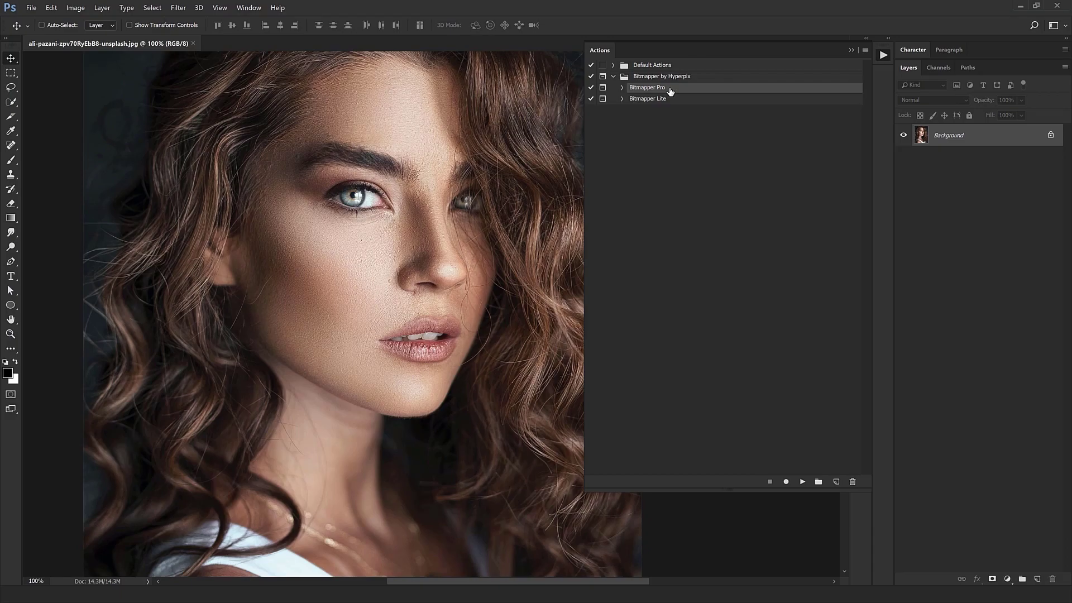
click(664, 100)
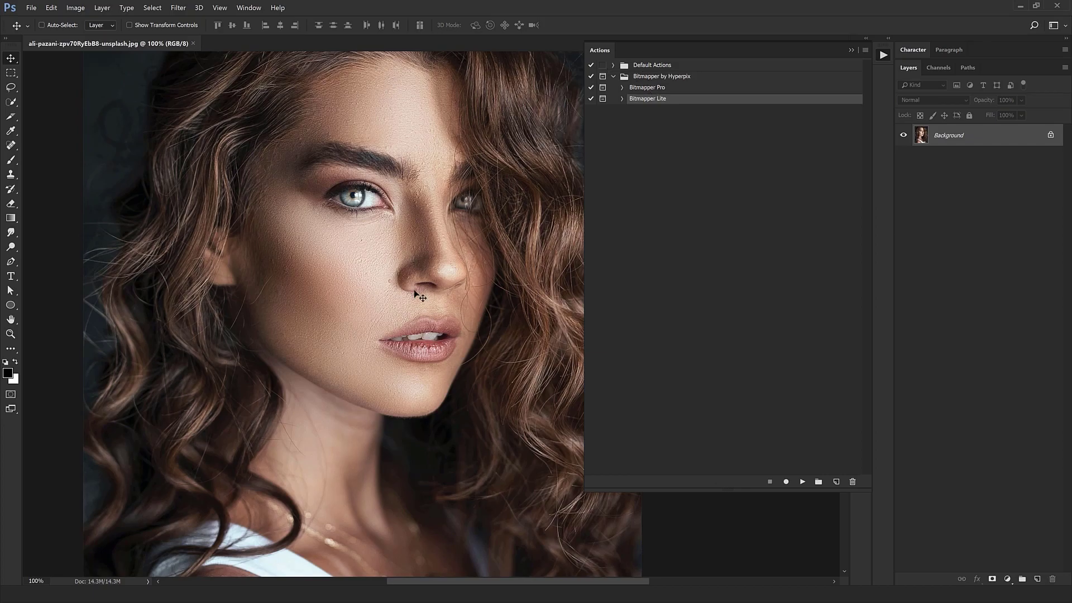
click(651, 90)
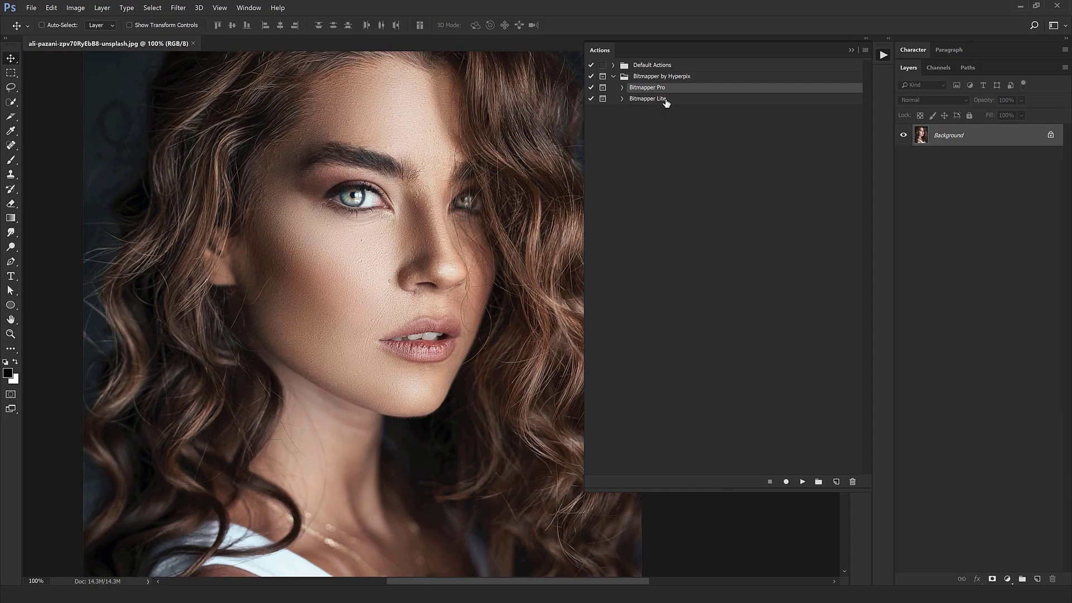
click(623, 89)
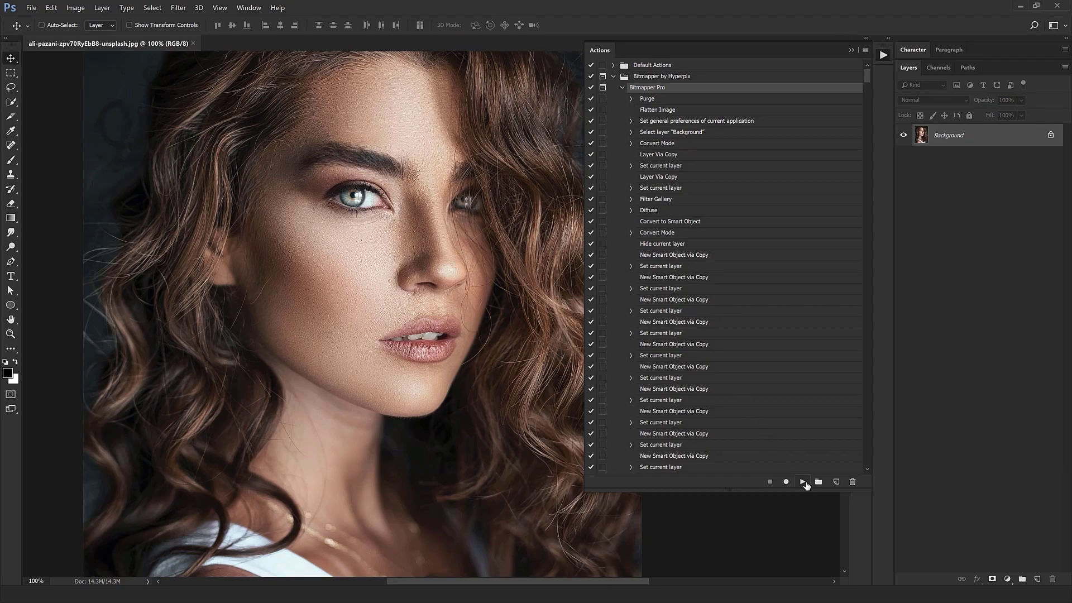
click(801, 482)
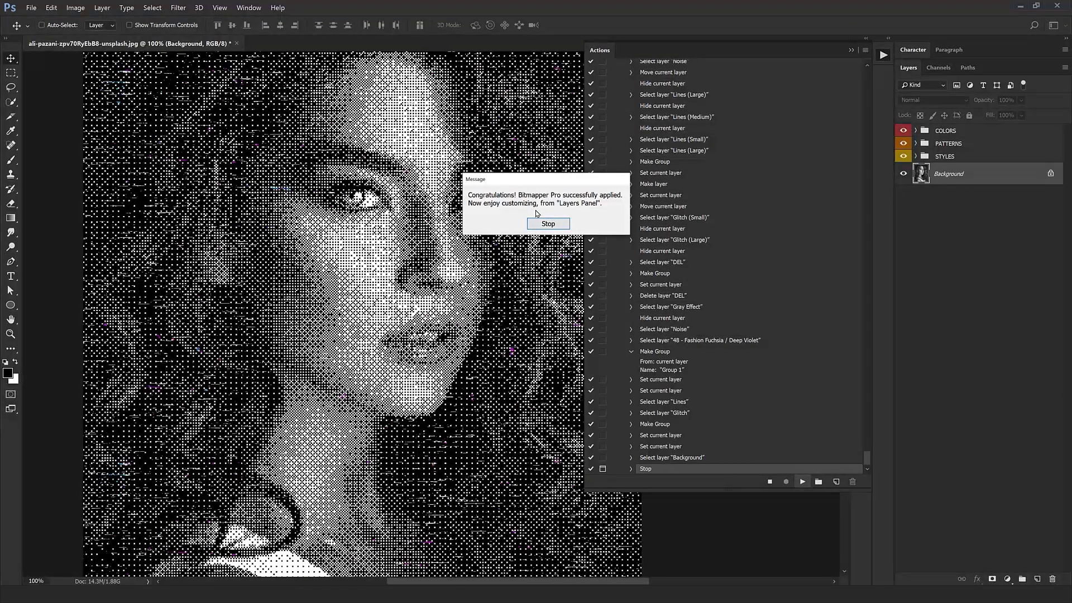
click(546, 224)
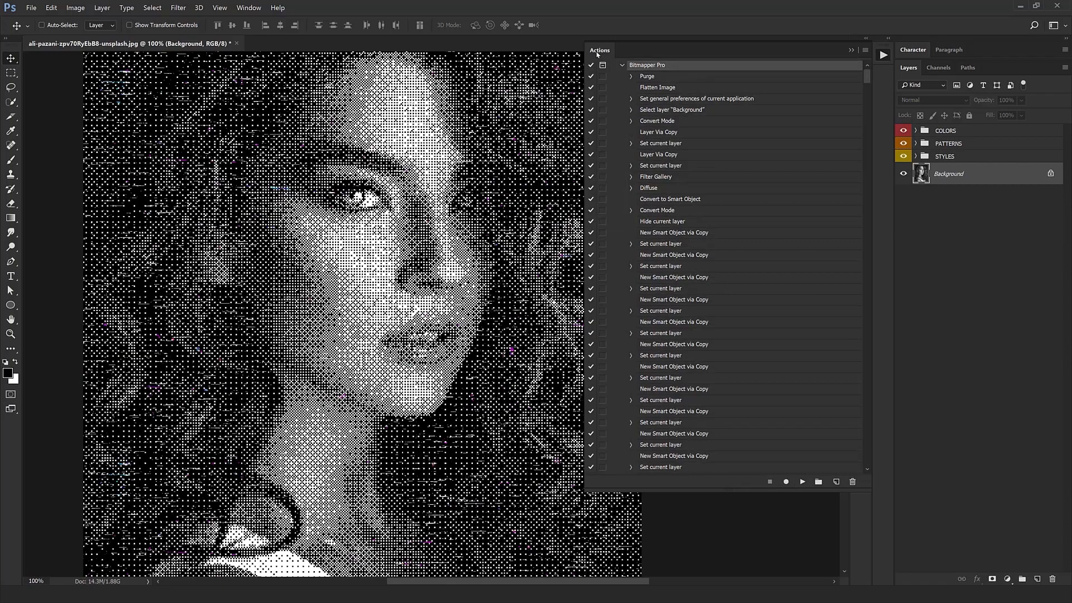
click(852, 50)
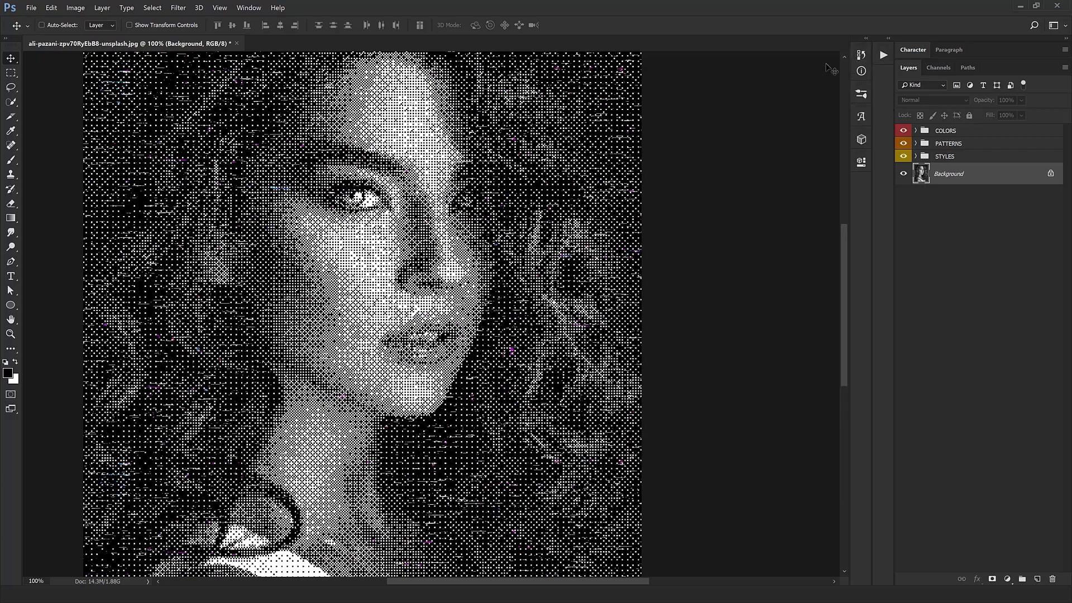
- Expand the STYLES group and collapse its Style 03, Style 02 and Style 01 subgroups
drag(423, 270, 577, 319)
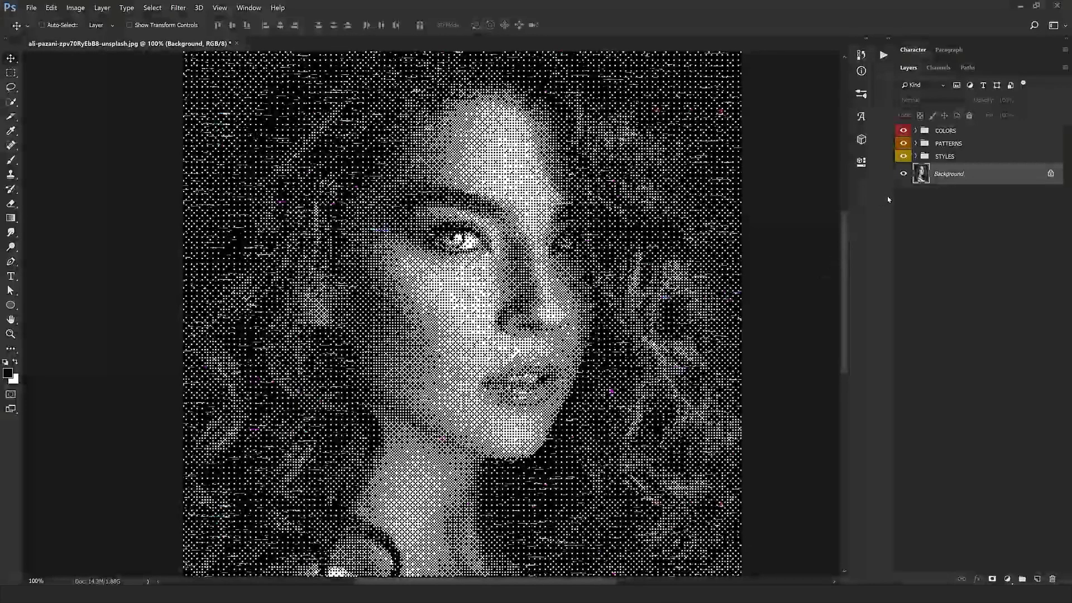
click(962, 158)
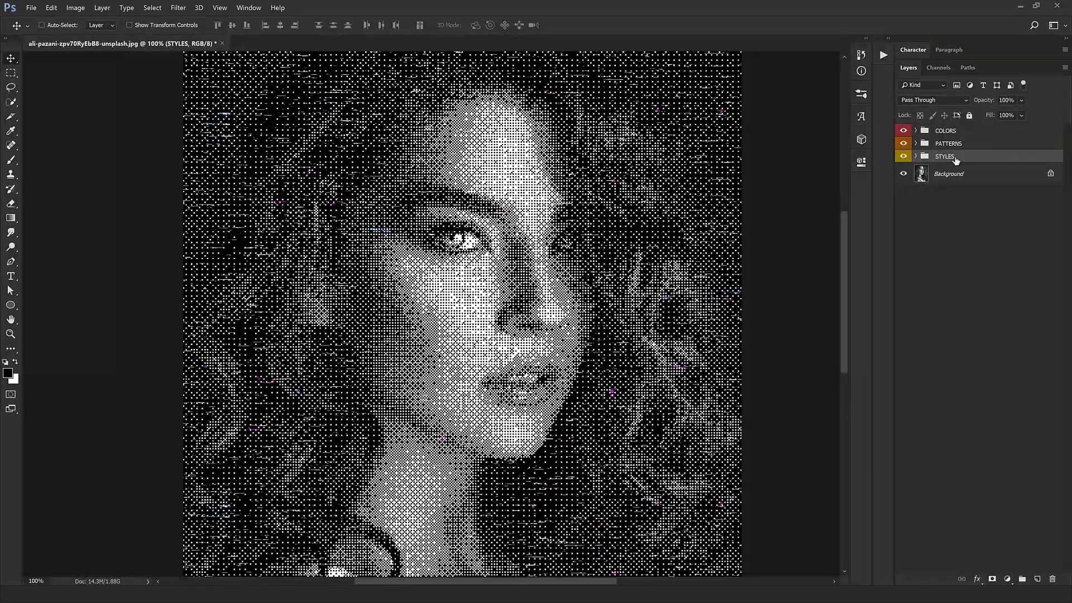
click(916, 156)
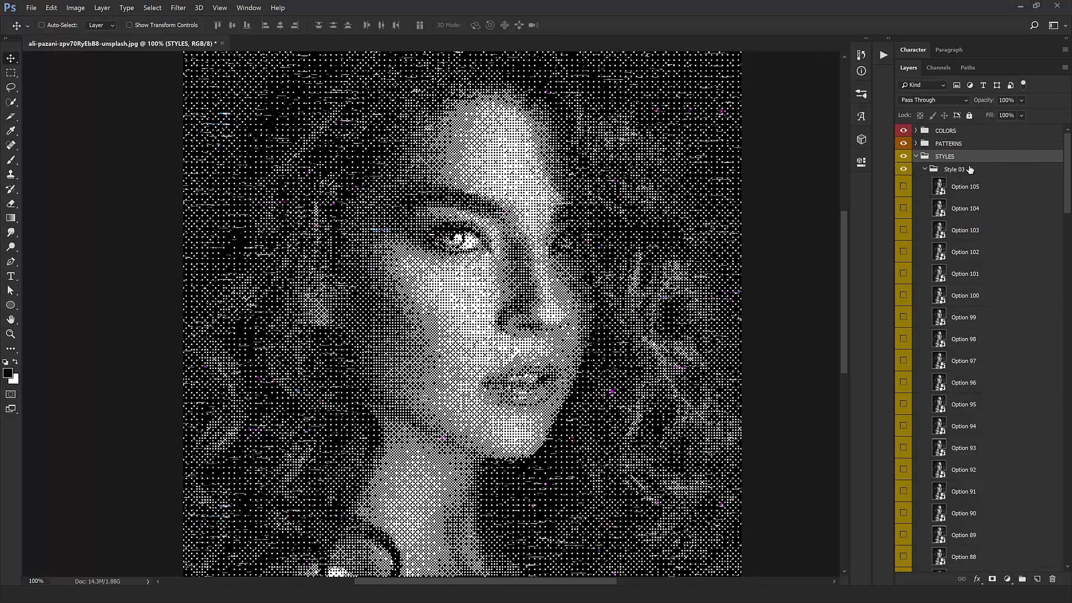
click(925, 169)
click(925, 182)
click(925, 195)
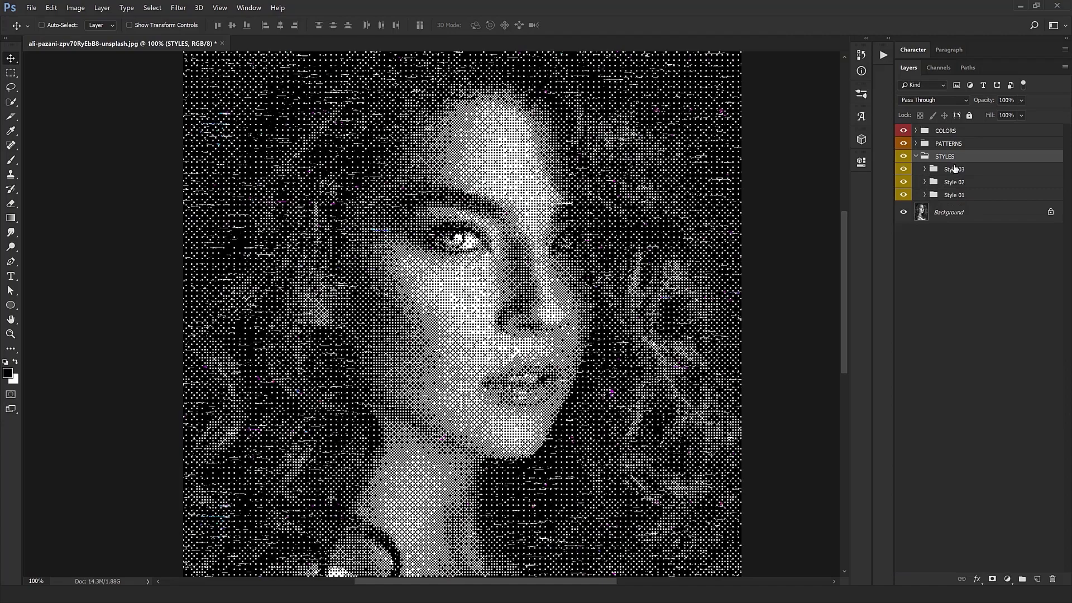
- Compare the three bitmap styles by hiding and restoring the Style 03 and Style 02 groups
click(904, 169)
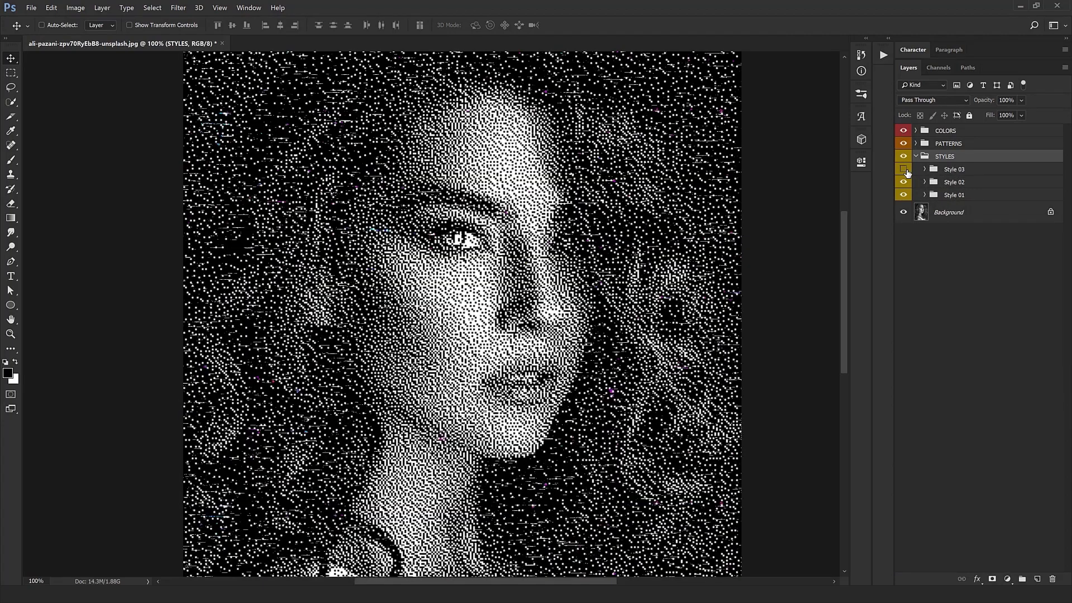
key(ctrl+plus)
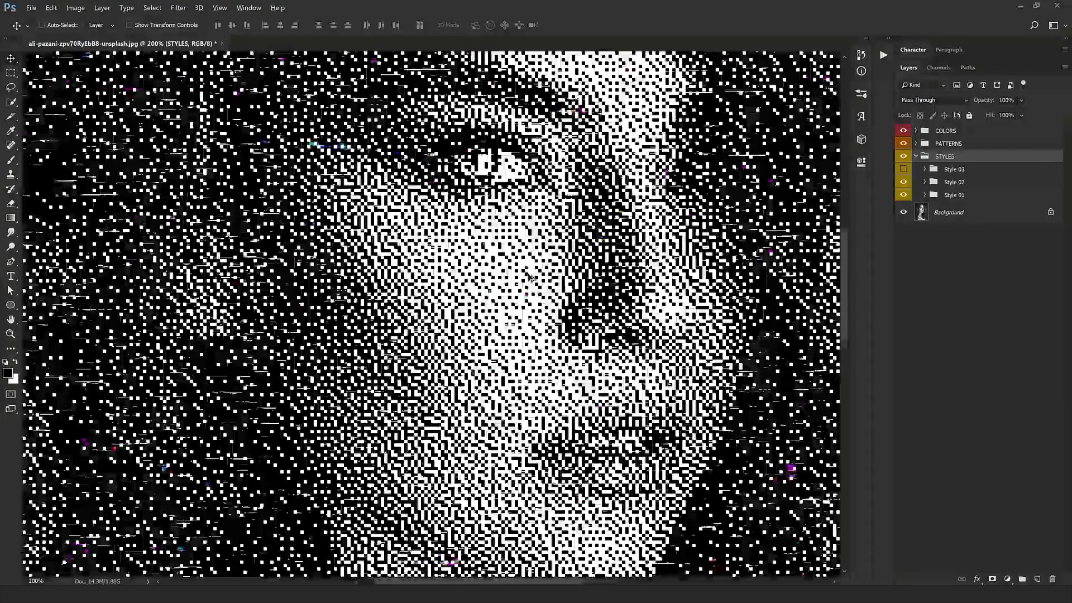
click(904, 169)
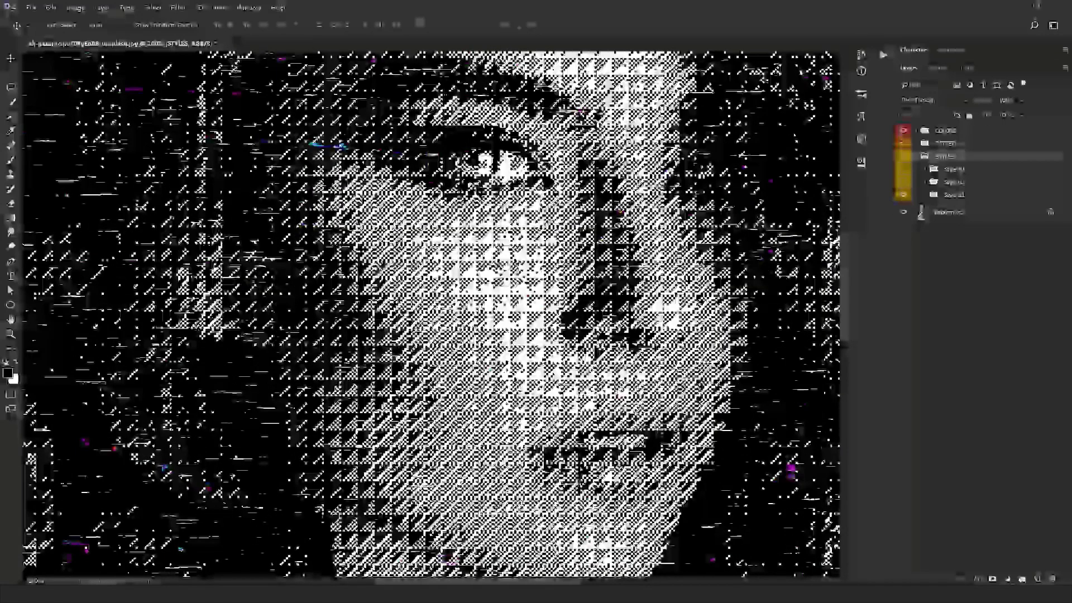
key(ctrl+minus)
key(ctrl+minus)
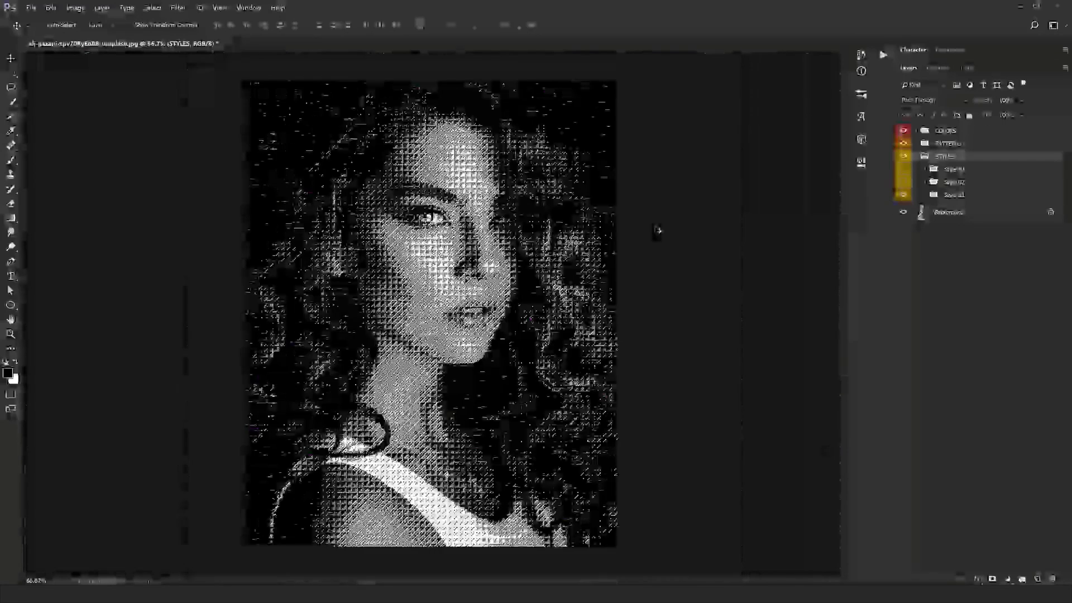
click(904, 182)
click(903, 169)
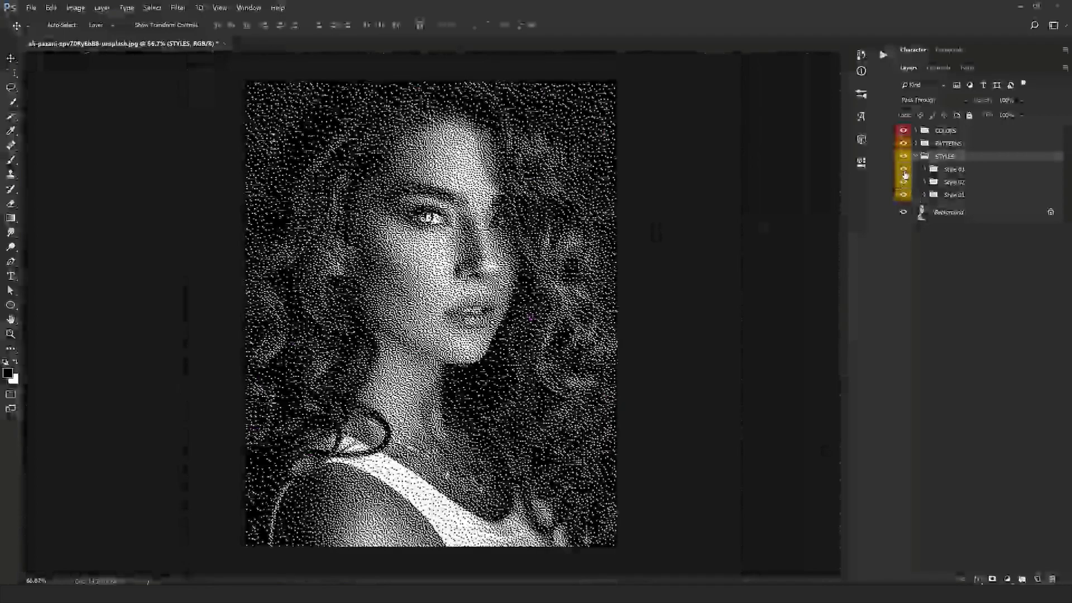
key(ctrl+plus)
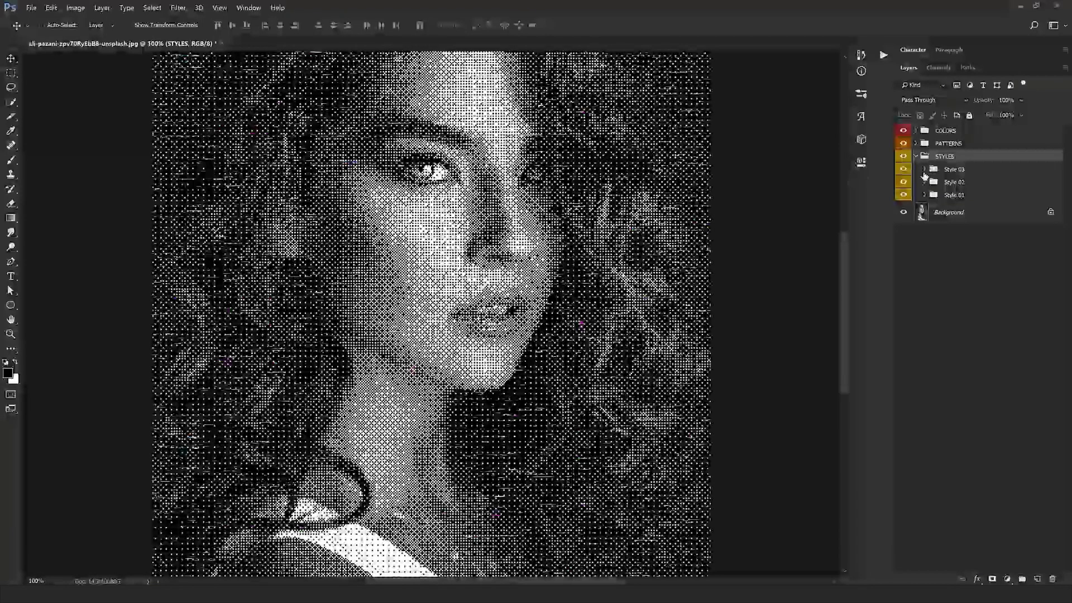
- Expand the Style 03 group and preview the Option 99, 98, 97 and 96 layers by toggling their visibility
click(925, 169)
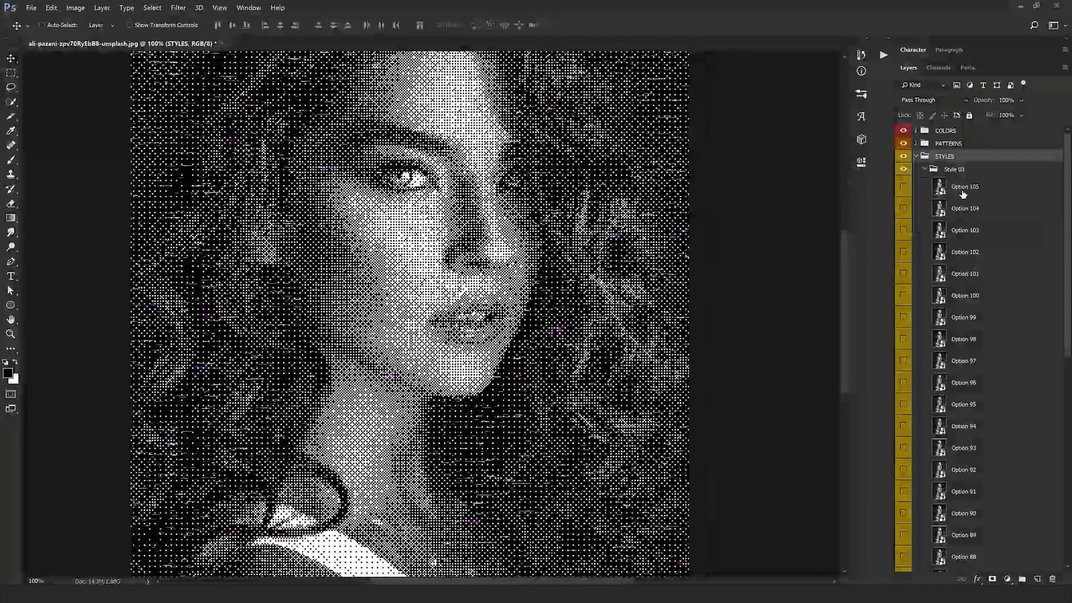
scroll(936, 239, down, 2)
scroll(927, 245, up, 2)
click(903, 316)
click(903, 339)
click(903, 339)
click(903, 361)
click(903, 361)
click(903, 382)
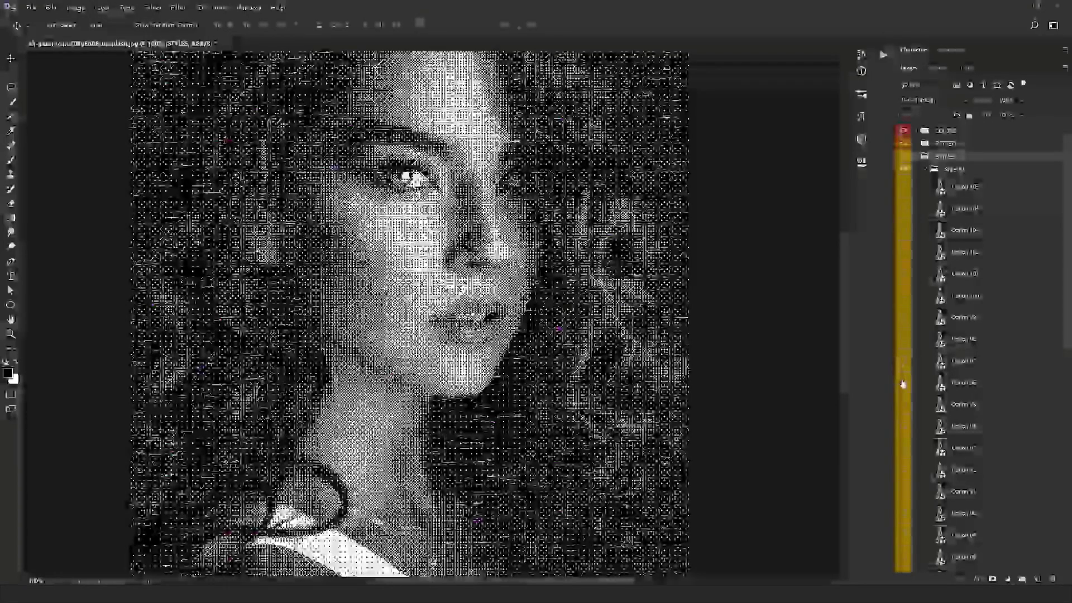
click(903, 384)
click(903, 384)
- Make the Option 86, 87, 88 and 89 layers visible in the Style 03 group
scroll(905, 385, down, 2)
scroll(905, 391, down, 6)
click(904, 422)
click(904, 399)
click(904, 377)
click(904, 355)
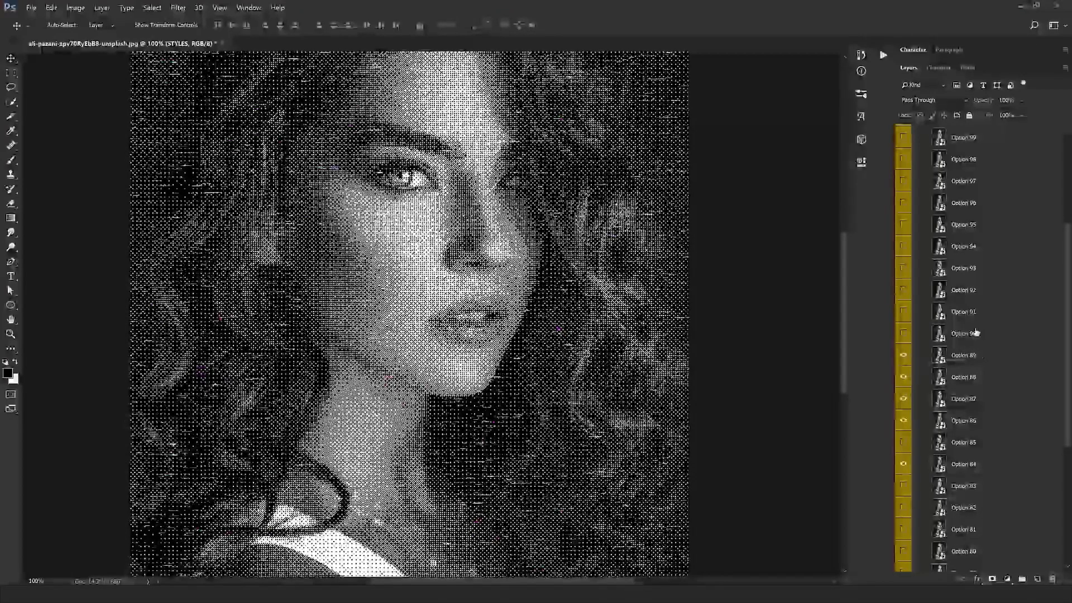
- Show the Option 90 layer in Style 03, then hide the group's options so only Option 71 stays visible
click(903, 334)
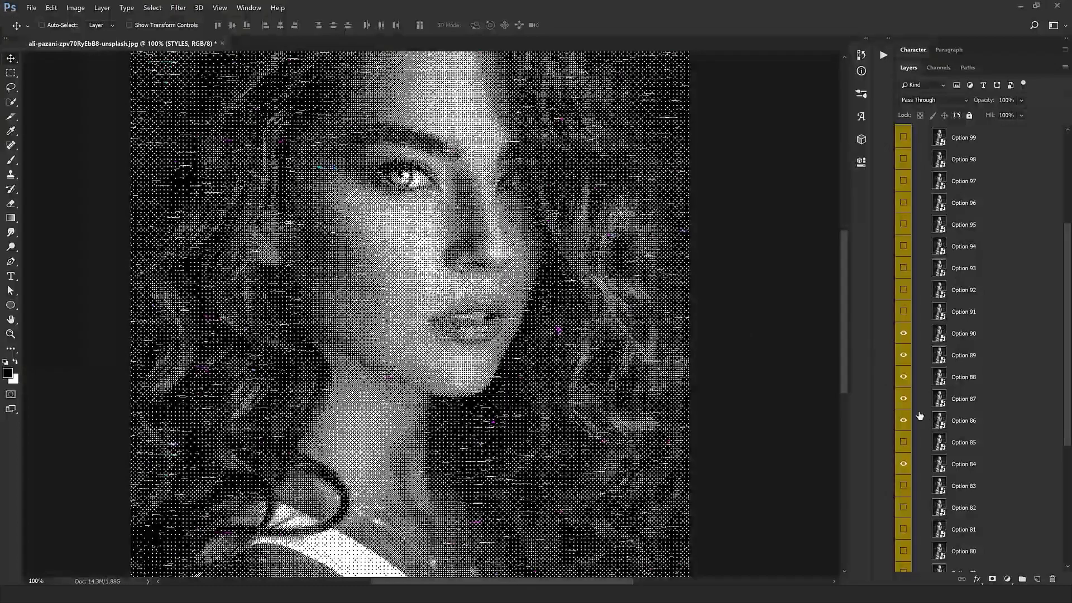
drag(903, 334, 904, 530)
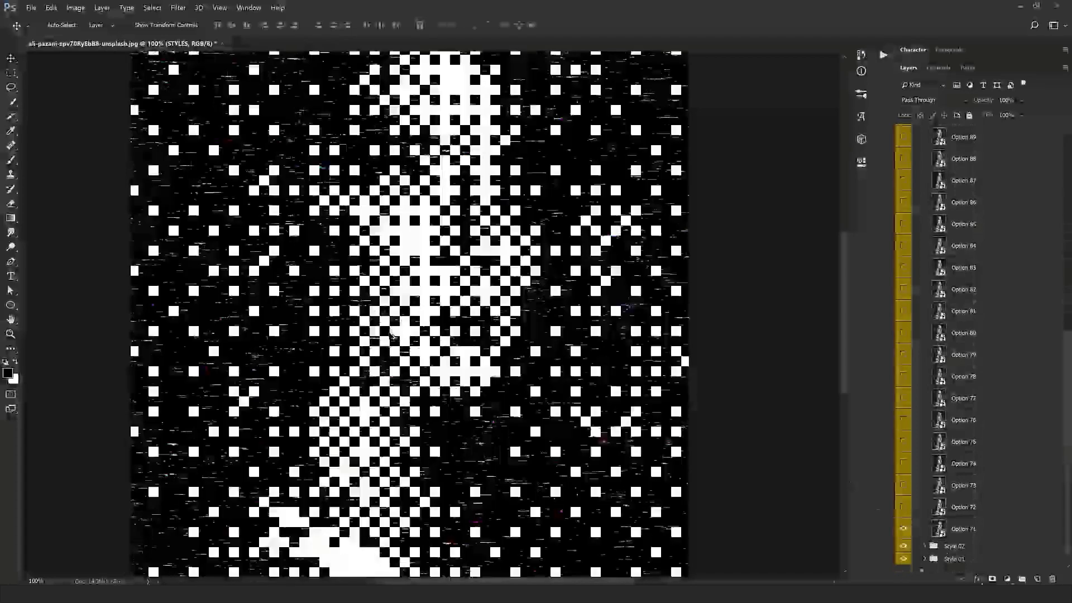
key(ctrl+minus)
key(ctrl+minus)
key(ctrl+plus)
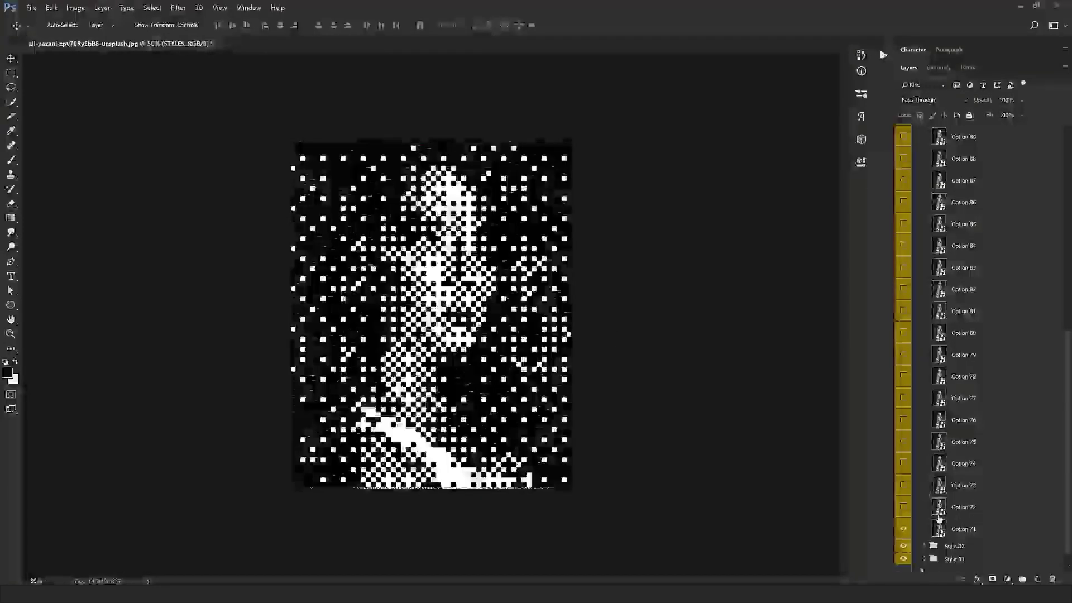
- Make the Option 72 through Option 83 layers visible one after another in the Style 03 group
click(903, 508)
click(905, 486)
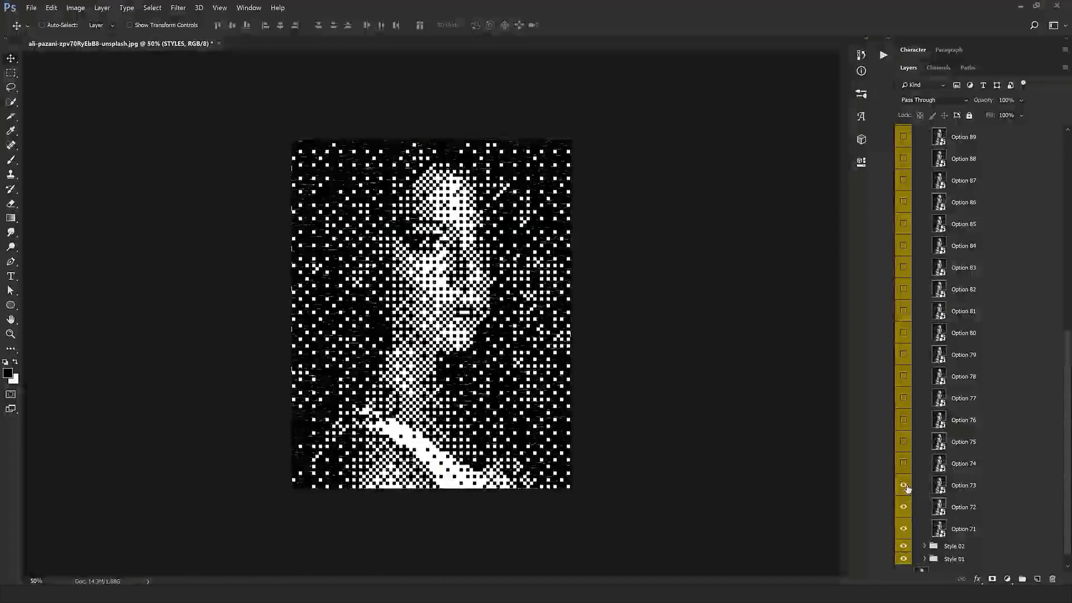
click(903, 464)
click(904, 442)
click(905, 420)
click(904, 398)
click(904, 376)
click(904, 360)
click(903, 334)
click(903, 313)
click(904, 290)
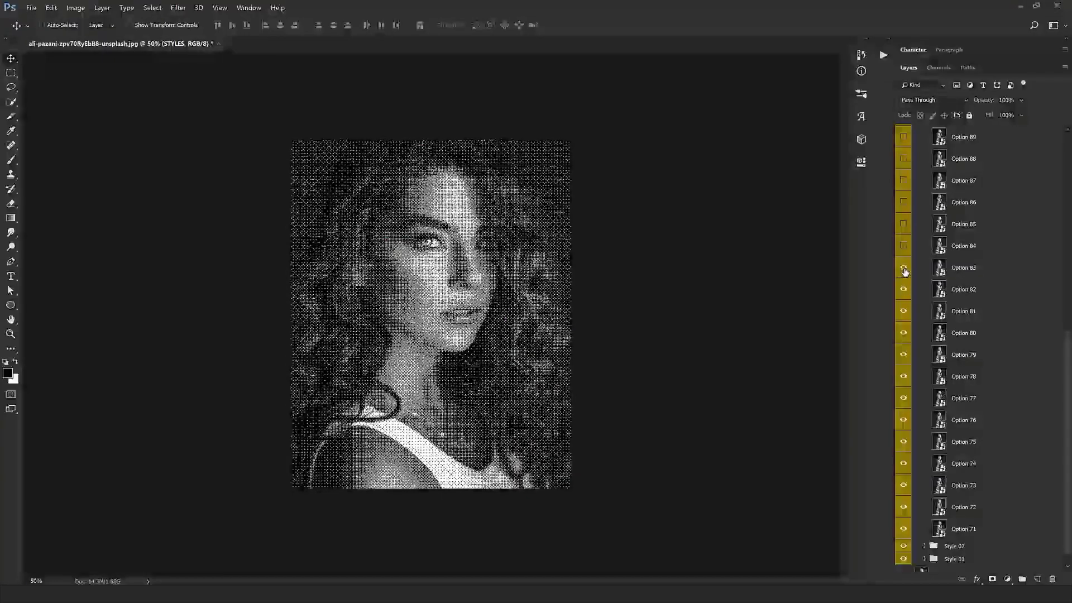
- Make the Option 84, 85, 86, 87 and 88 layers visible in the Style 03 group
key(ctrl+1)
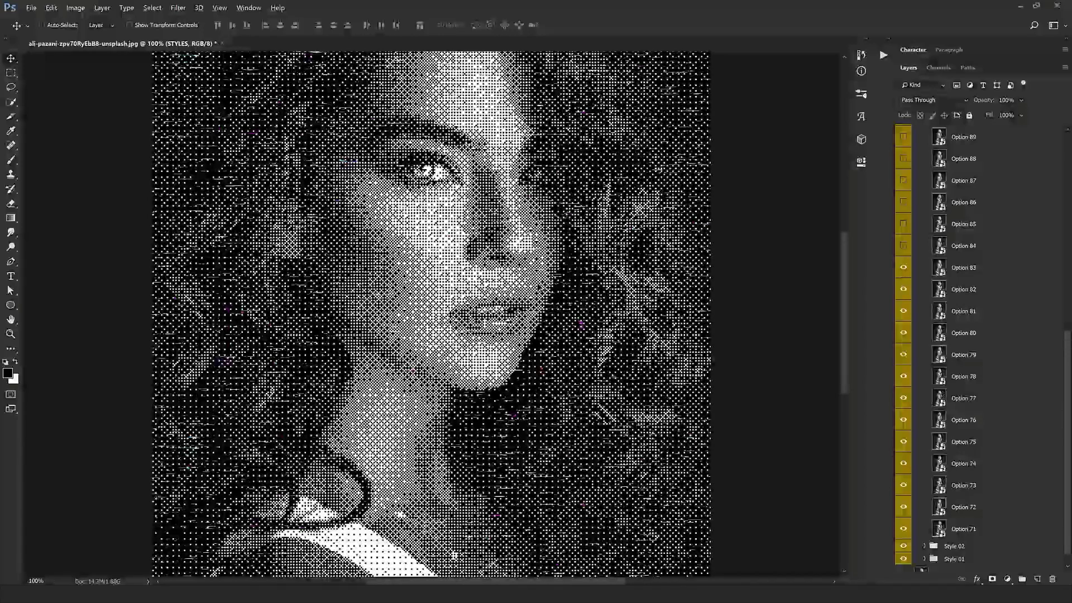
click(903, 246)
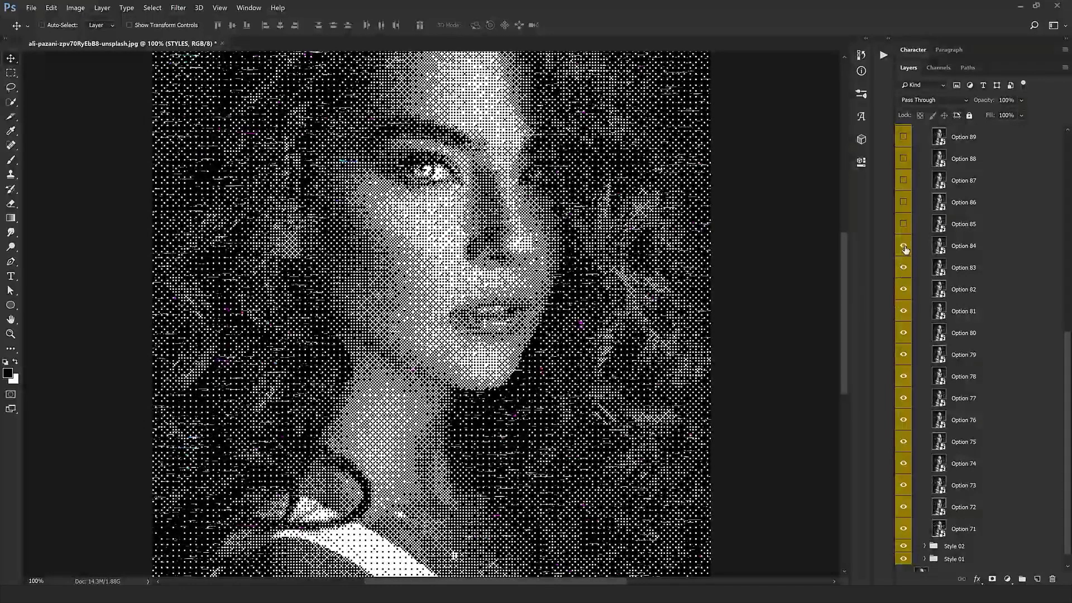
click(904, 224)
key(ctrl+minus)
key(ctrl+minus)
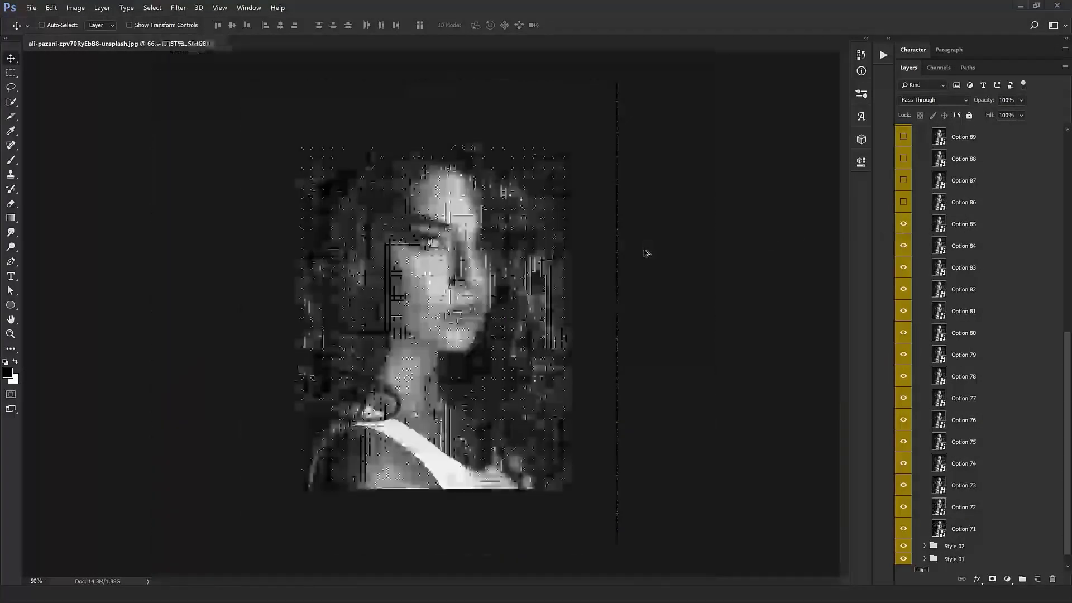
click(904, 202)
click(903, 188)
click(902, 161)
key(ctrl+plus)
key(ctrl+plus)
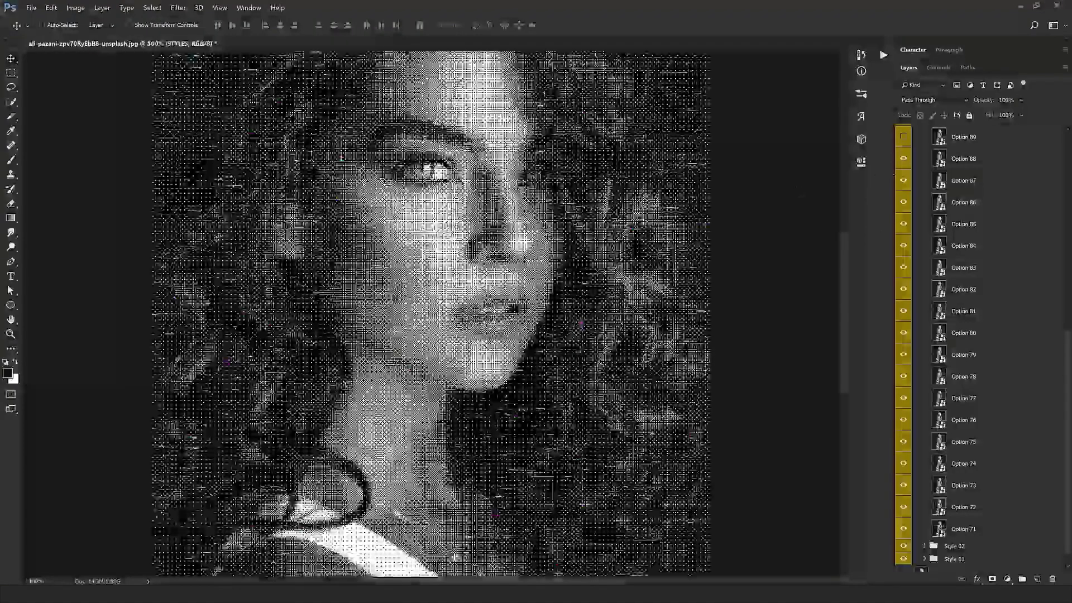
- Collapse and hide the Style 03 group, and expand the Style 02 group down to its lowest options
scroll(433, 315, up, 3)
key(ctrl+minus)
scroll(944, 222, up, 10)
scroll(941, 217, up, 3)
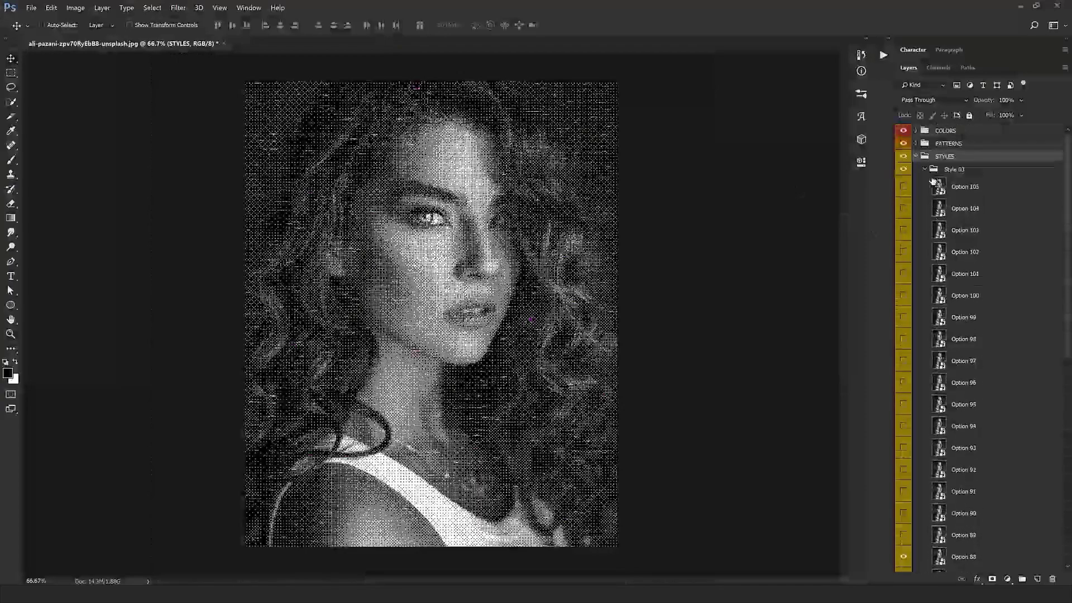
click(928, 173)
click(904, 182)
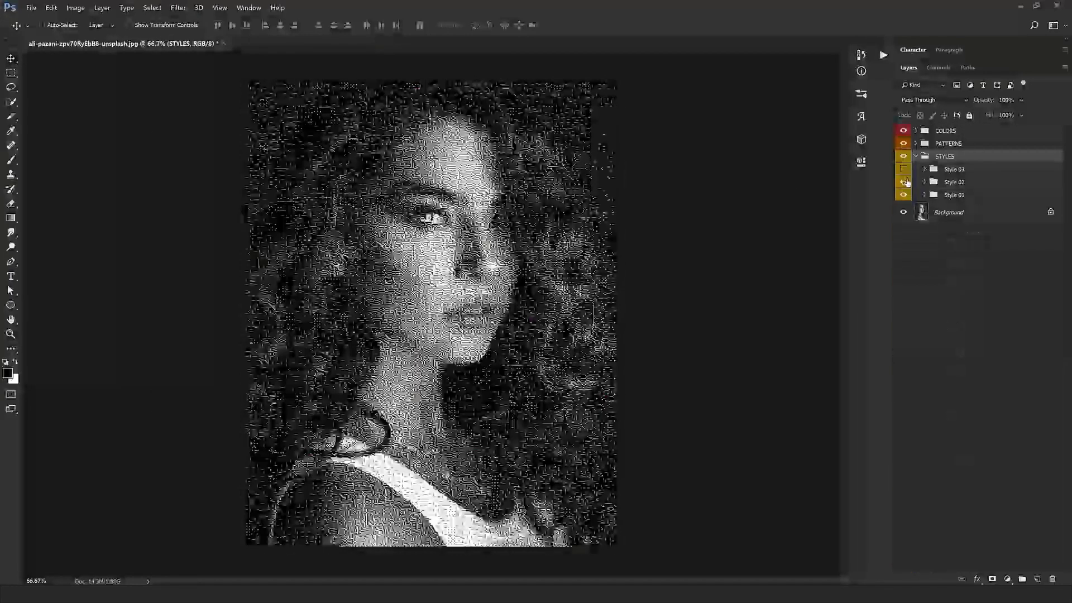
click(927, 183)
scroll(932, 326, down, 5)
scroll(932, 326, down, 5)
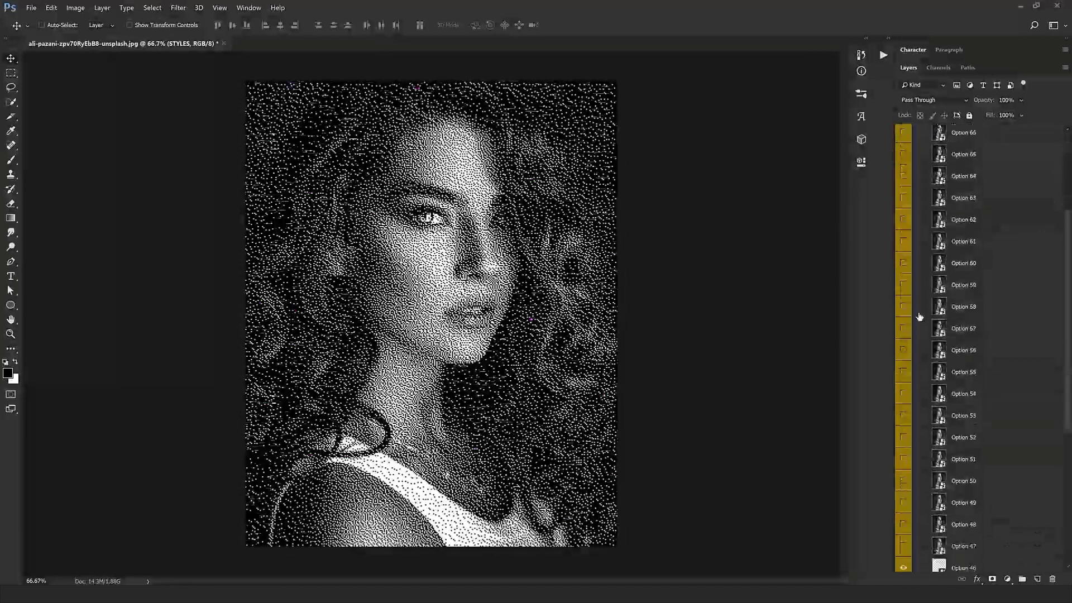
- Make the Option 40, 43, 47, 51 and 52 layers visible in the Style 02 group
drag(904, 351, 904, 441)
click(905, 376)
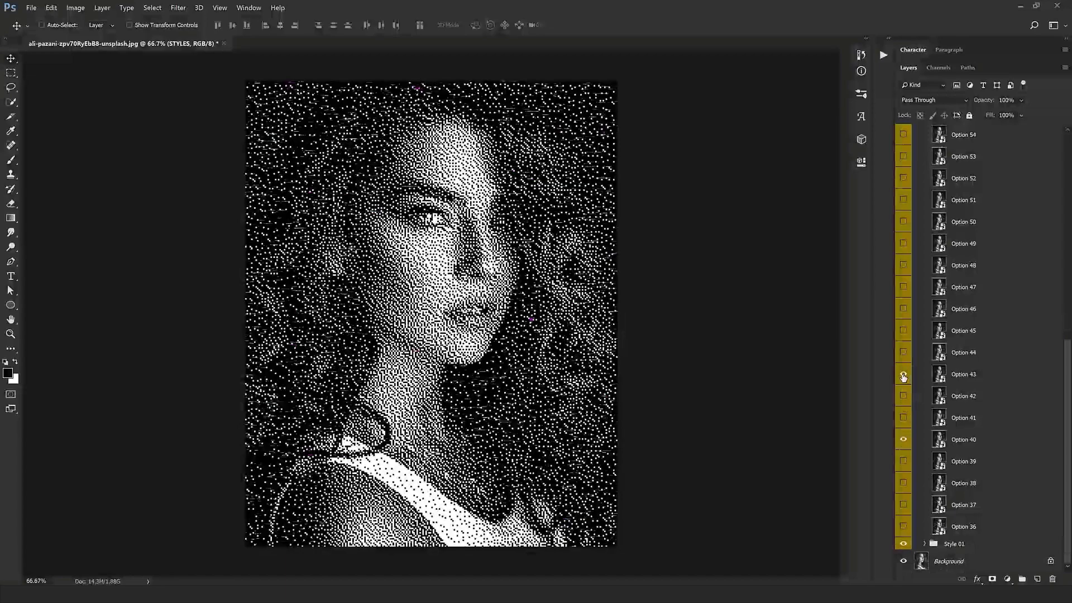
click(905, 287)
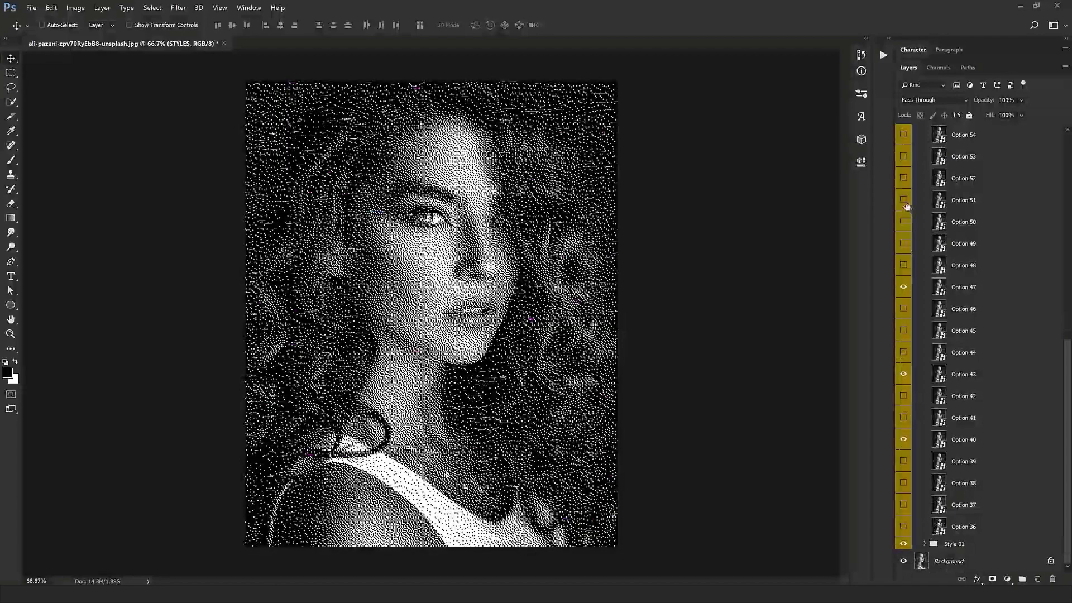
key(ctrl+1)
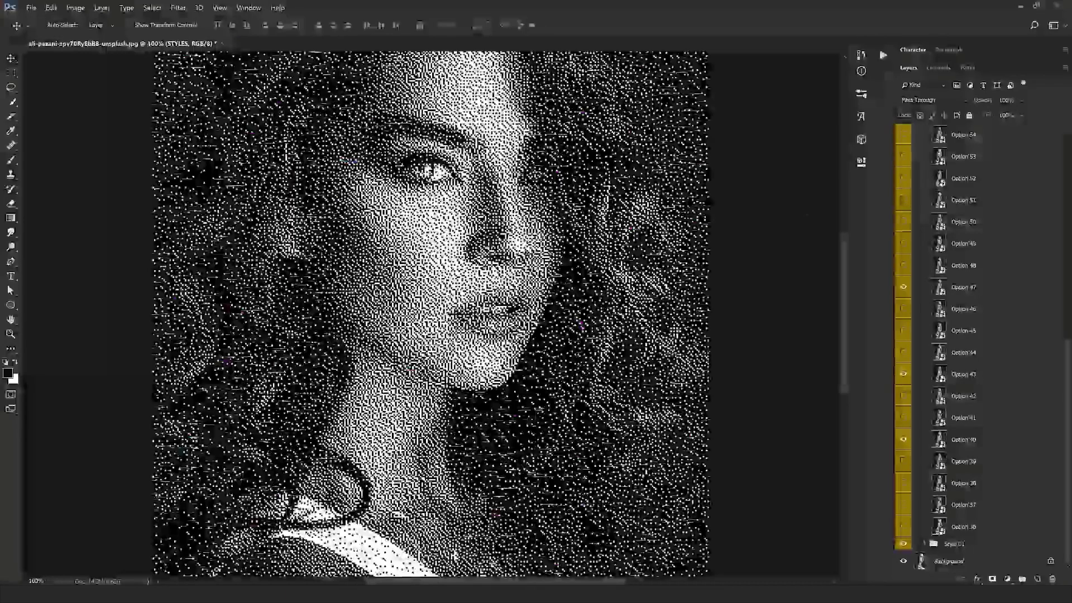
scroll(904, 291, down, 1)
click(904, 204)
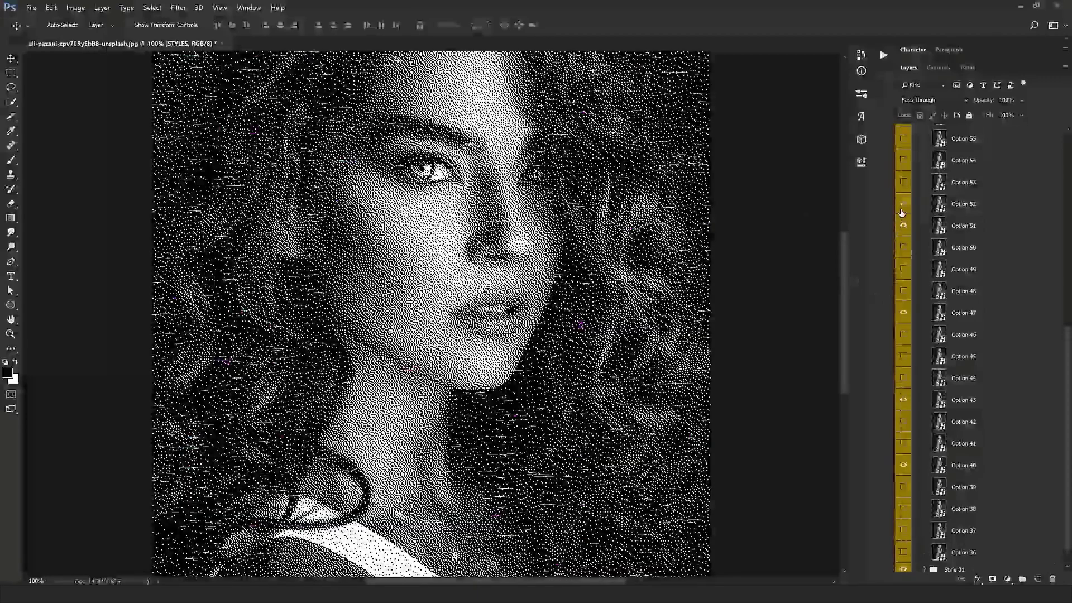
- Make the Option 57, 67 and 70 layers visible in the Style 02 group
scroll(904, 213, up, 10)
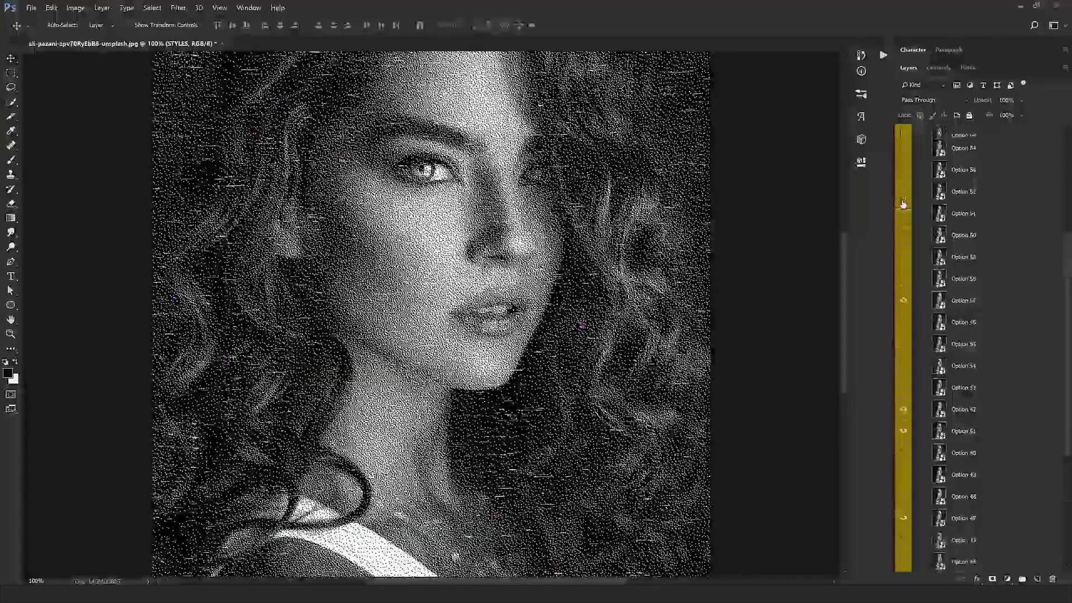
click(903, 204)
scroll(904, 204, up, 1)
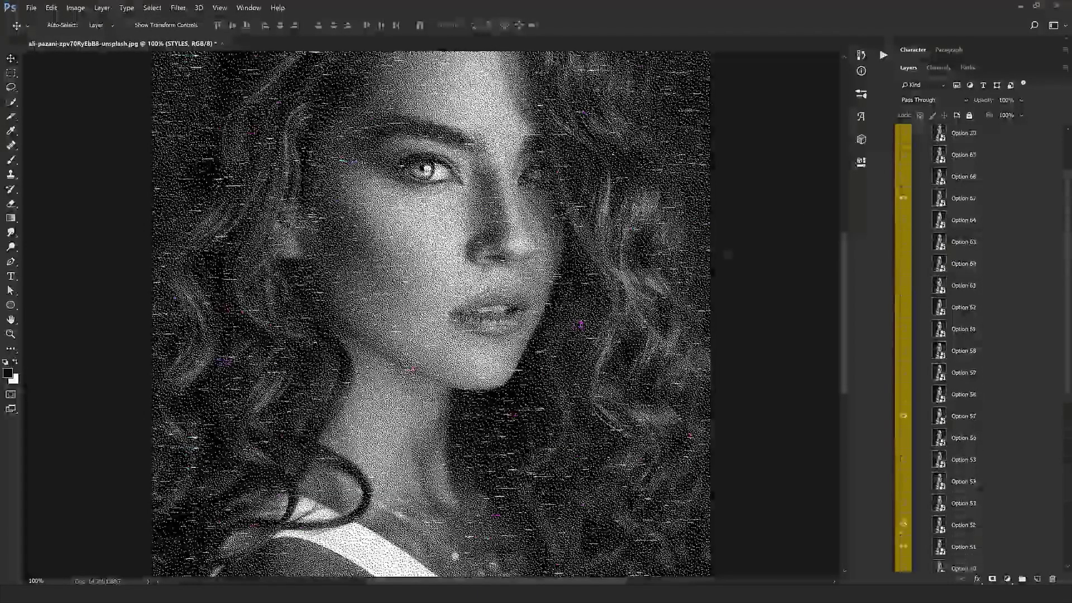
scroll(908, 206, up, 3)
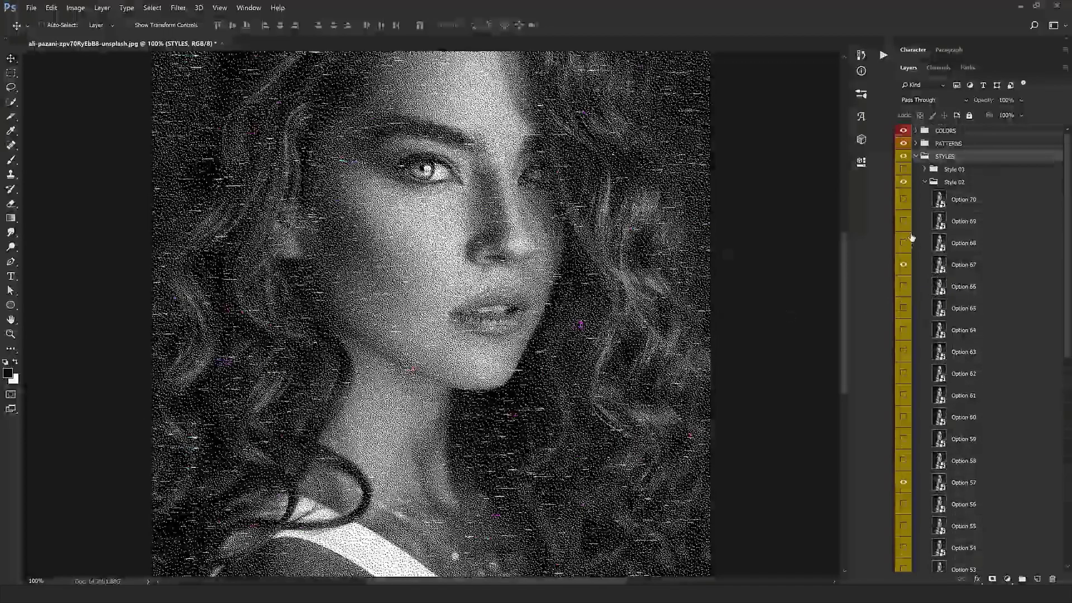
click(904, 199)
- Examine the fine bitmap texture around the portrait's mouth and jaw up close, at up to 400% magnification
key(ctrl+plus)
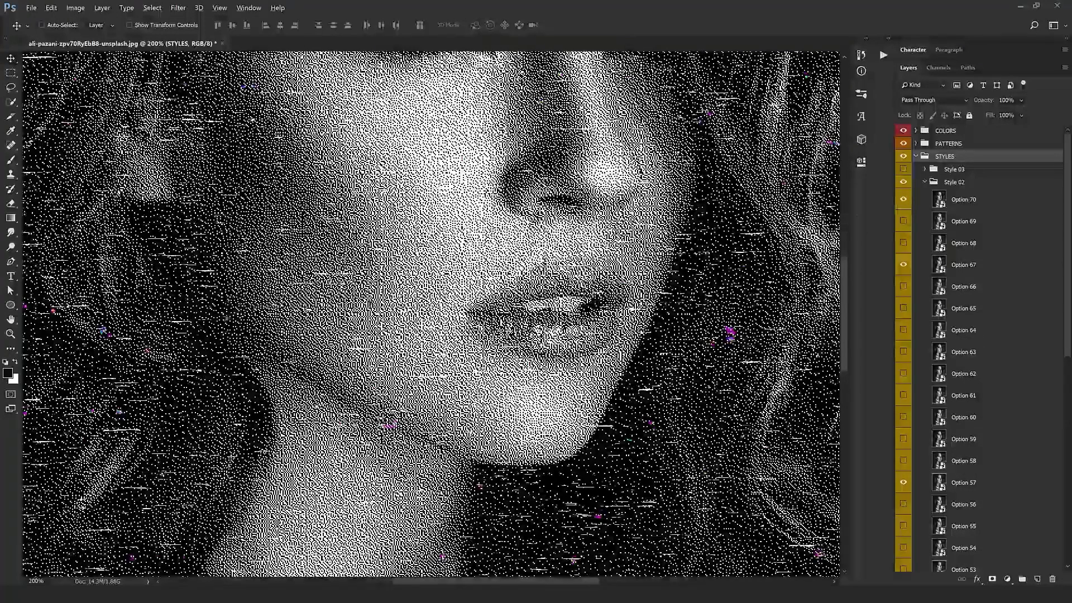
key(ctrl+plus)
key(ctrl+plus)
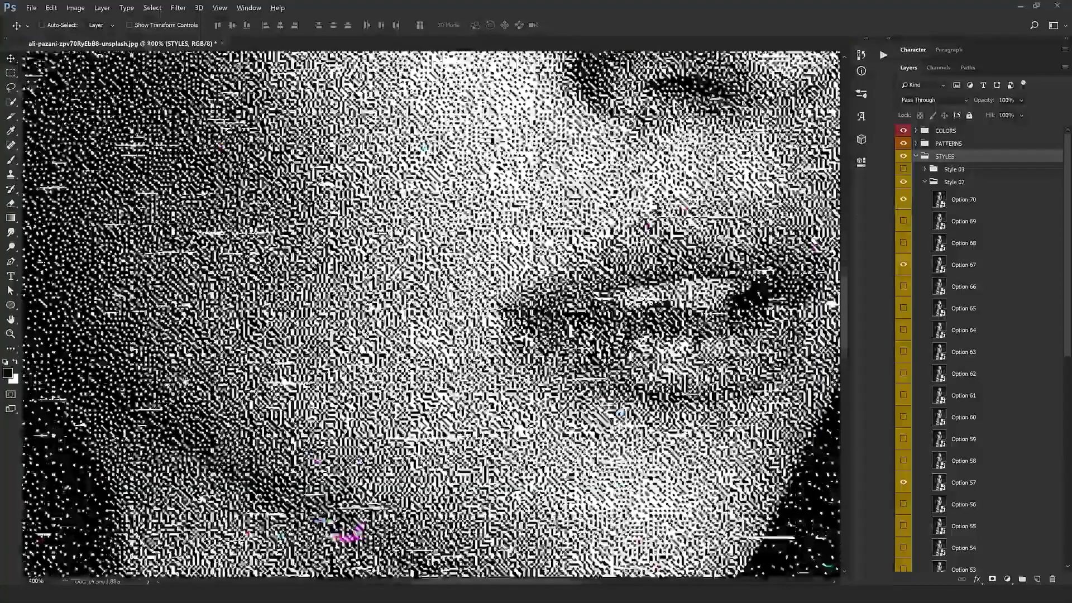
key(ctrl+minus)
key(ctrl+minus)
key(ctrl+minus)
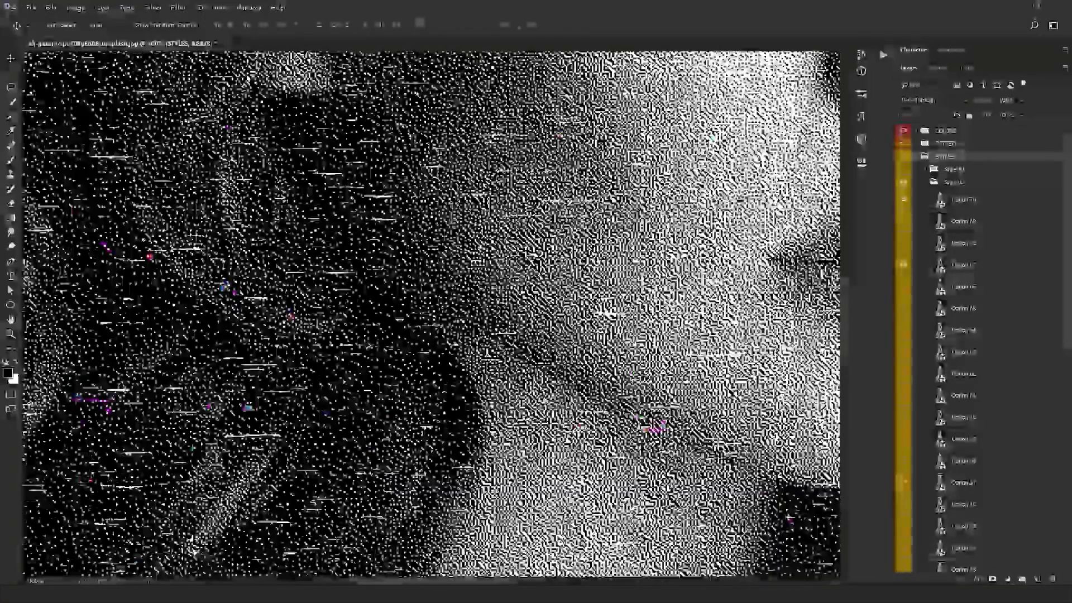
key(ctrl+minus)
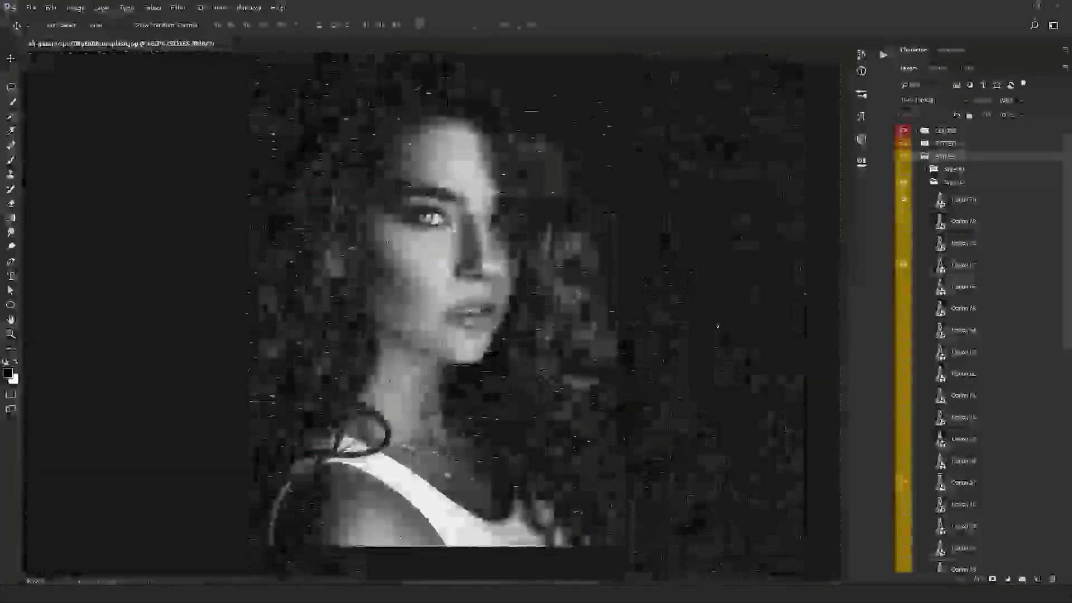
- Switch the effect from the Style 02 group to Style 01, and replace its visible Option 15 with Options 02, 06 and 10
click(926, 182)
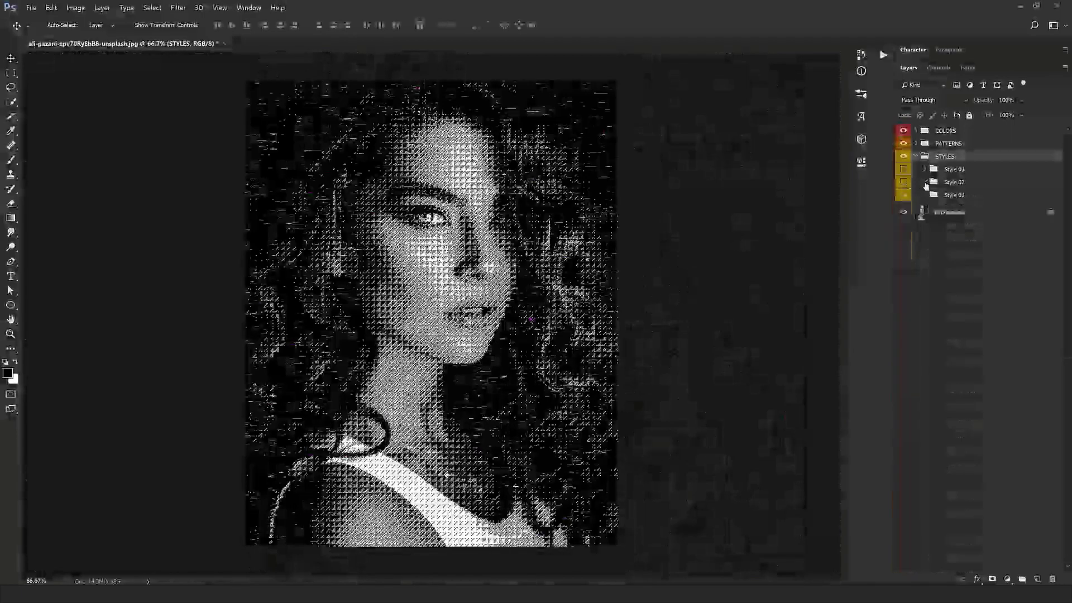
click(925, 195)
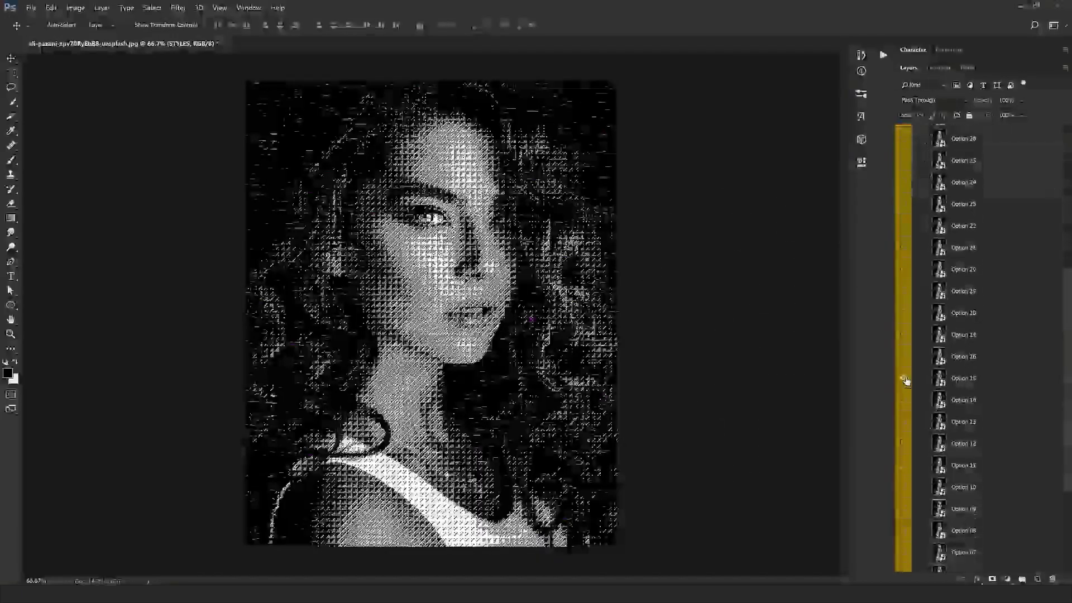
click(905, 383)
scroll(908, 387, down, 5)
click(903, 518)
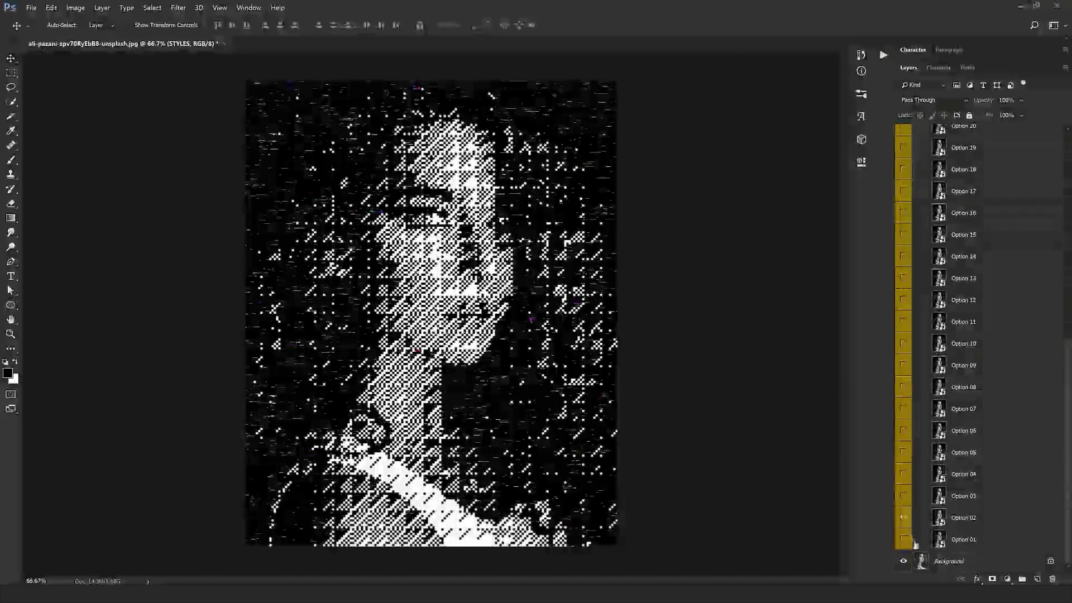
click(904, 431)
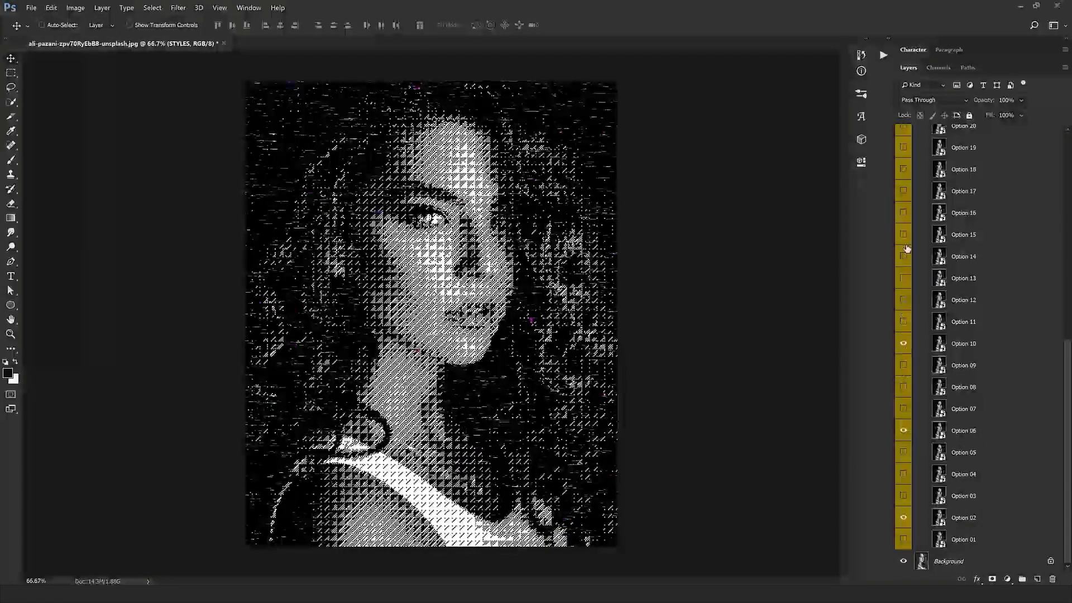
- Preview the Option 15, 18, 12 and 10 layers of the Style 01 group by toggling their visibility
scroll(904, 239, up, 2)
click(904, 208)
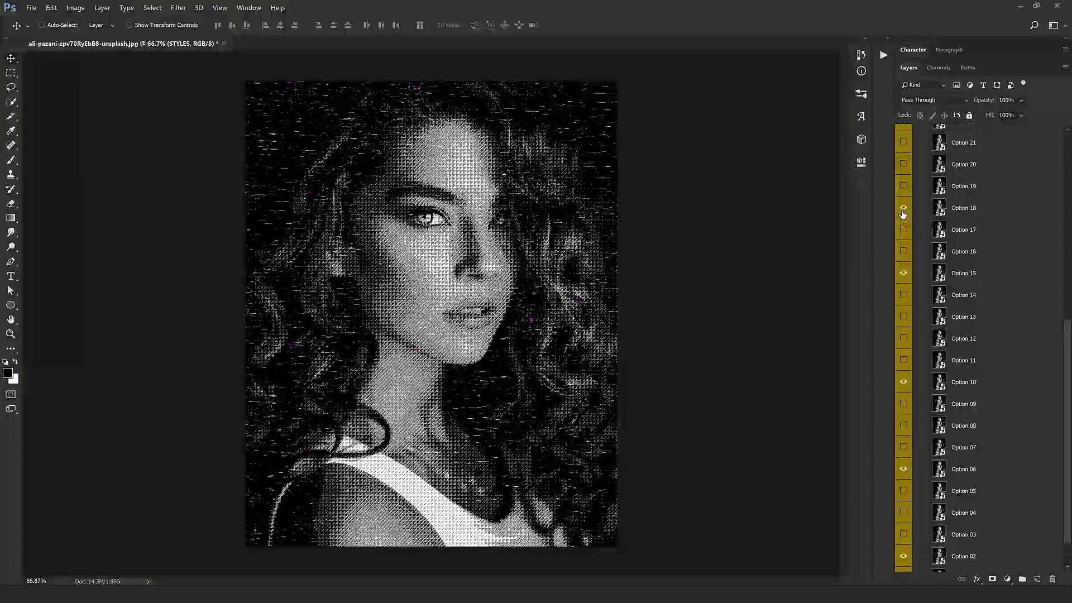
click(903, 209)
key(ctrl+plus)
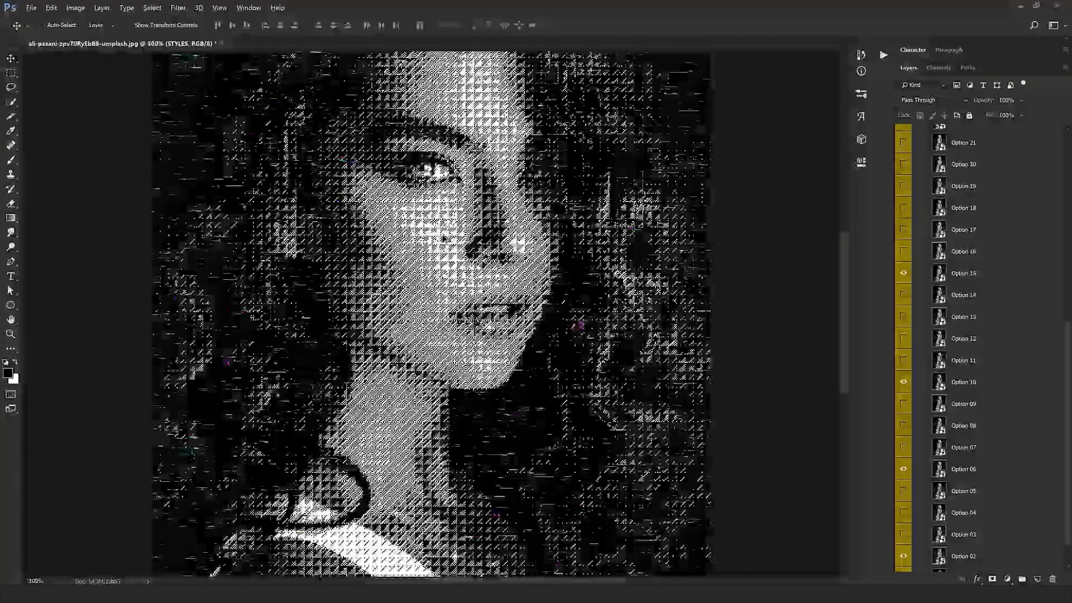
click(903, 273)
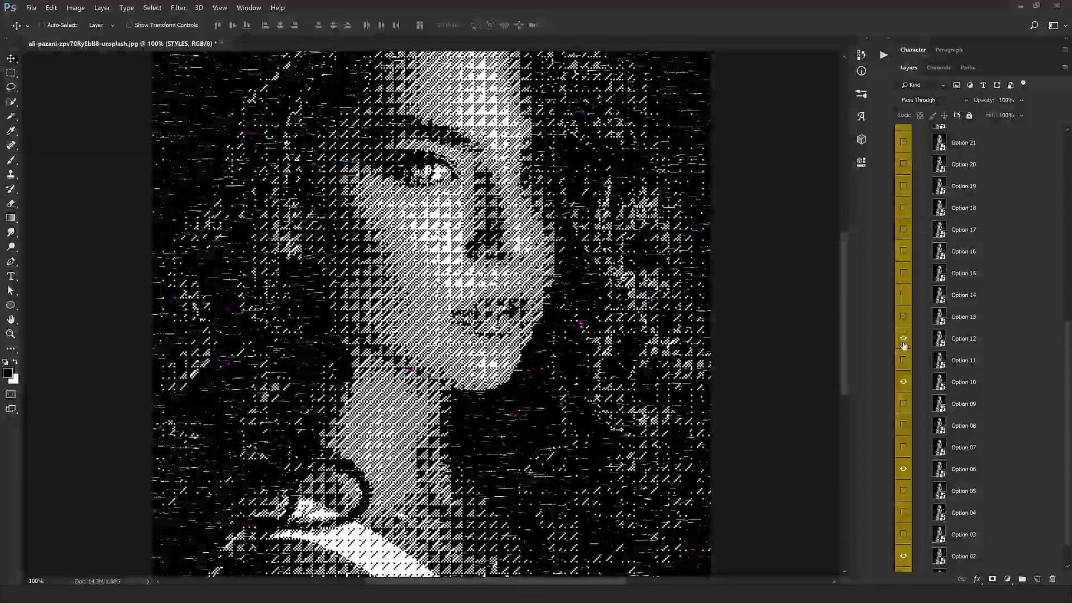
click(904, 339)
click(905, 382)
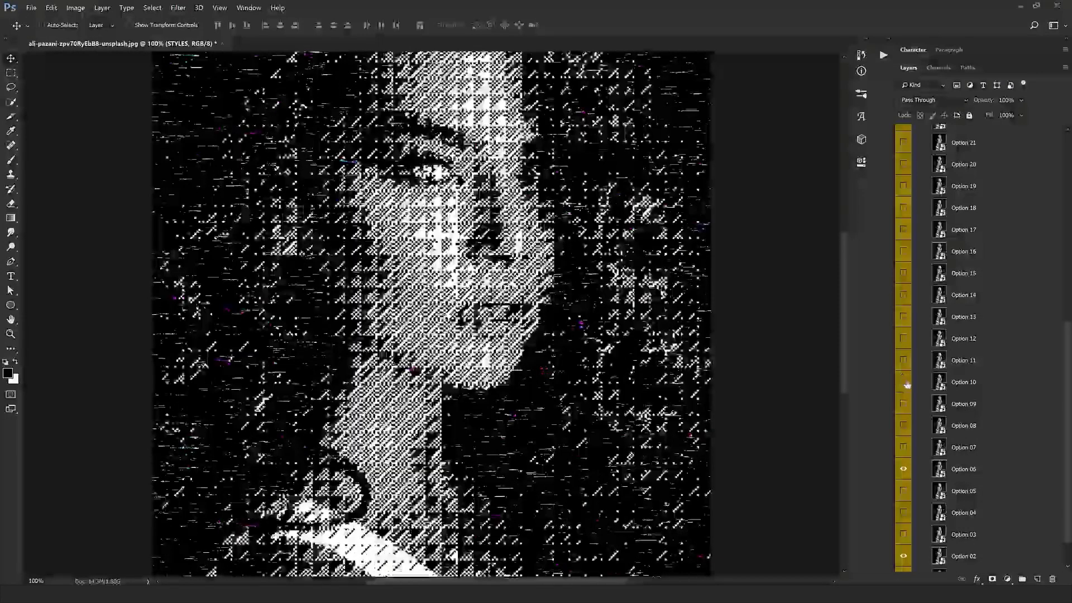
- Collapse the Style 01 group, and show and expand the Style 03 group again
scroll(908, 386, up, 10)
click(925, 195)
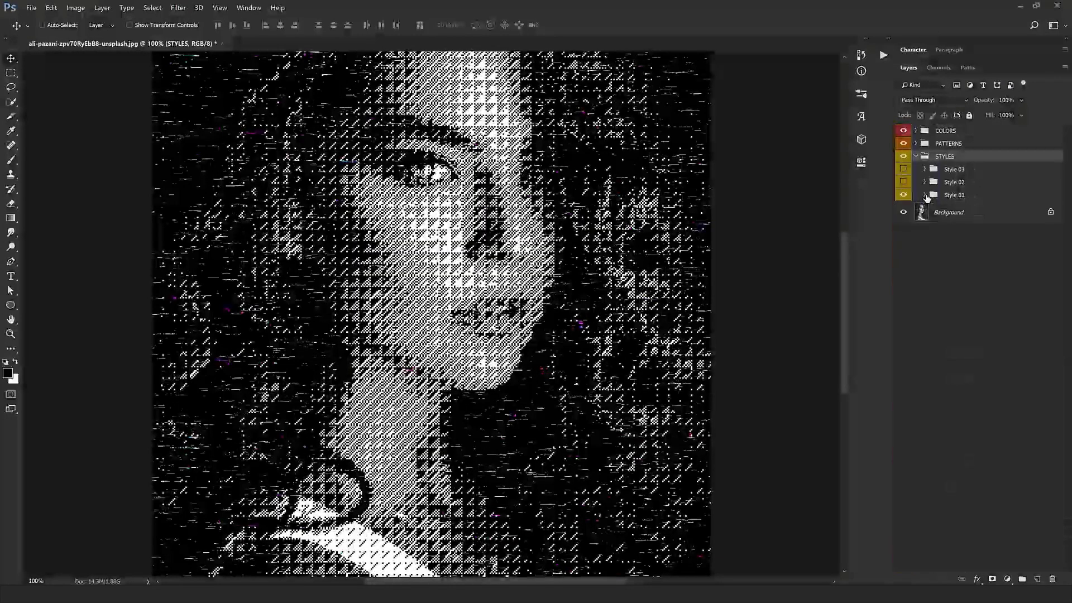
click(904, 195)
click(925, 195)
scroll(916, 335, down, 10)
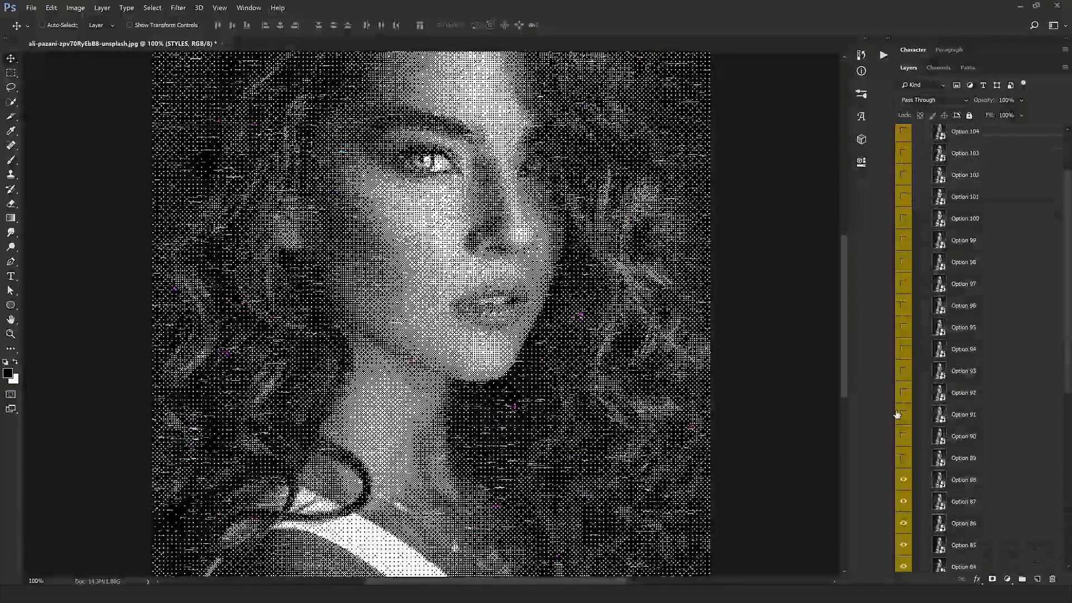
- Hide the Option 88 through Option 84 layers in Style 03 and select the Style 03 group
scroll(917, 447, down, 4)
drag(904, 377, 904, 464)
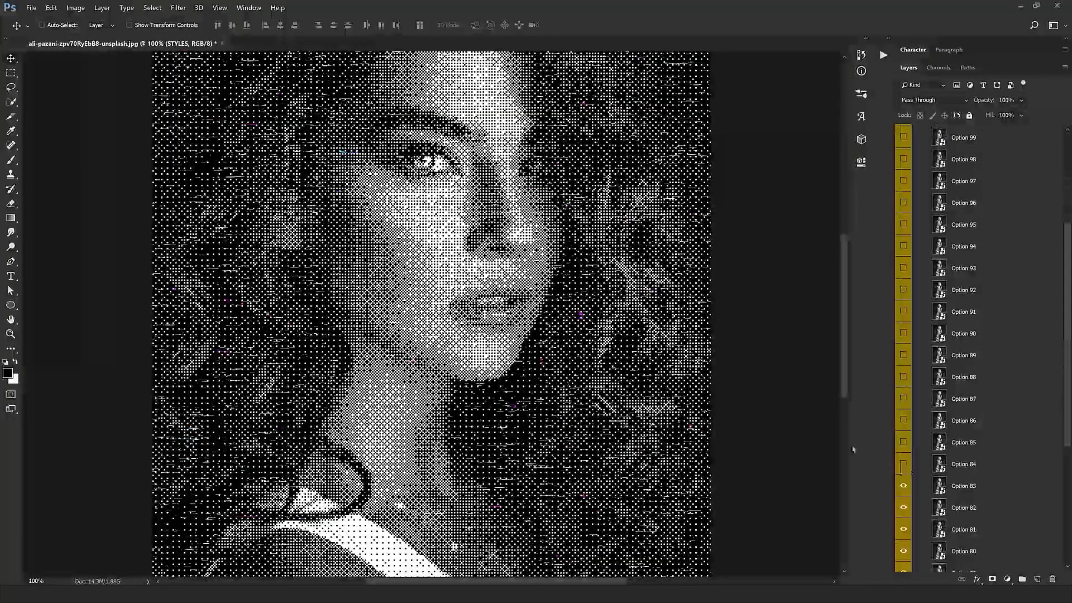
key(ctrl+minus)
scroll(962, 433, up, 1)
scroll(962, 433, up, 5)
click(964, 163)
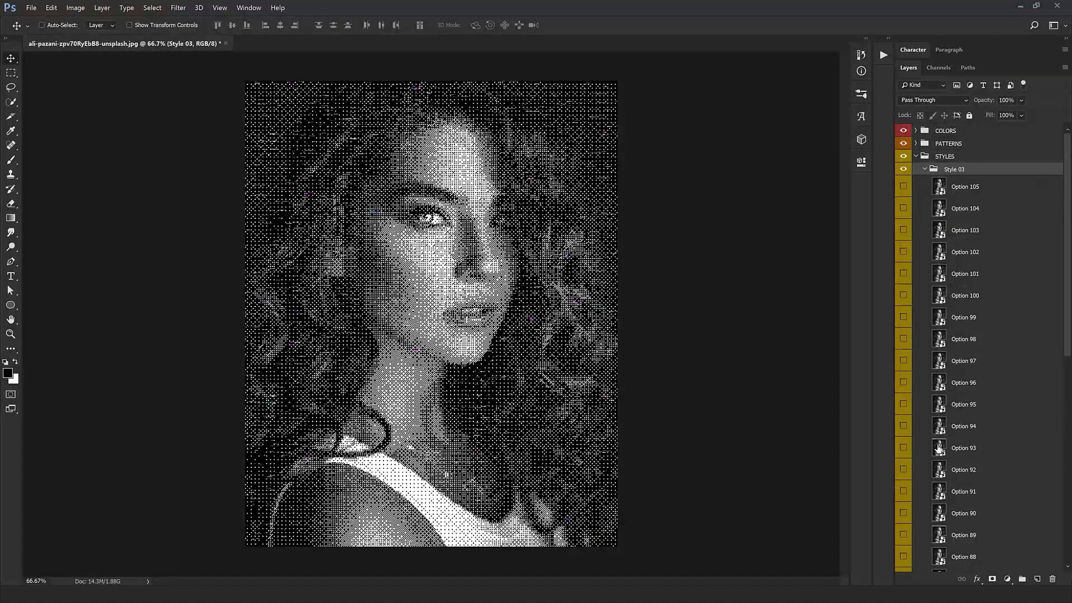
- Look through the Style 03 options, and collapse the Style 03 group and its parent STYLES group
scroll(934, 461, down, 3)
scroll(972, 542, down, 4)
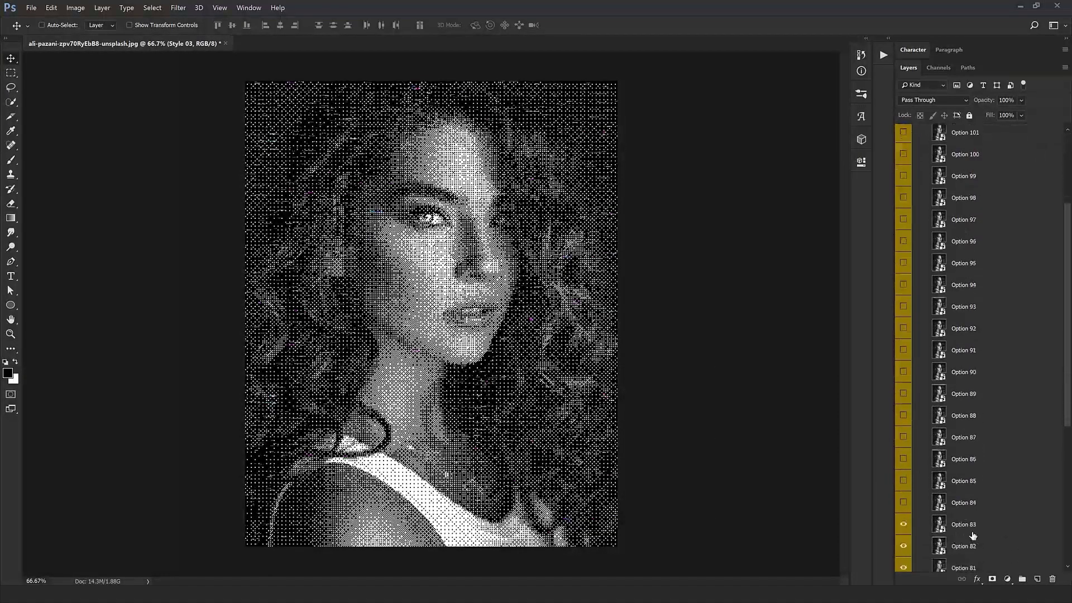
scroll(974, 405, up, 5)
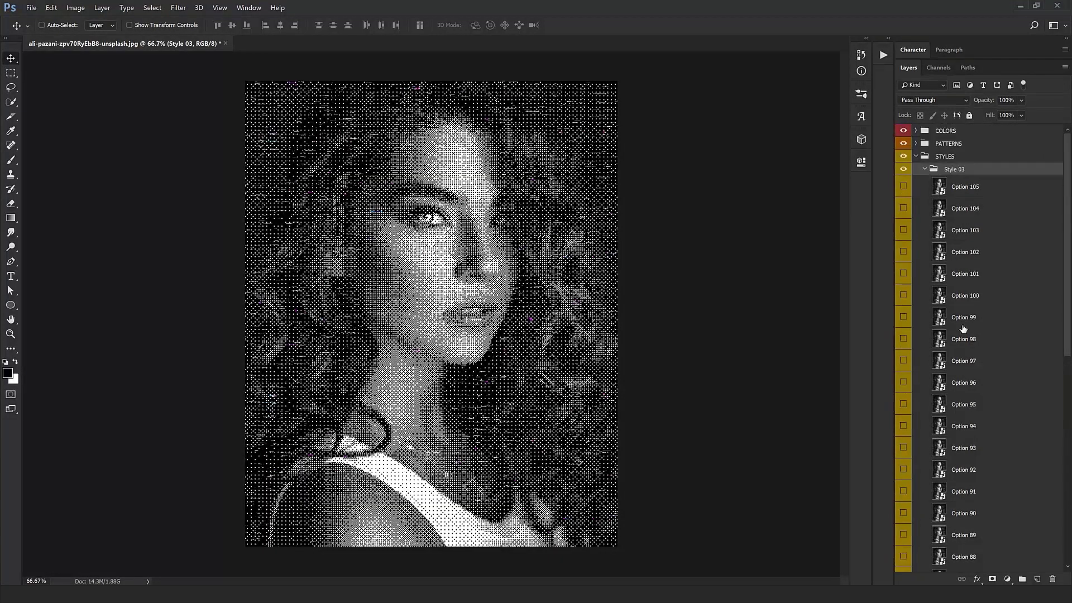
click(925, 168)
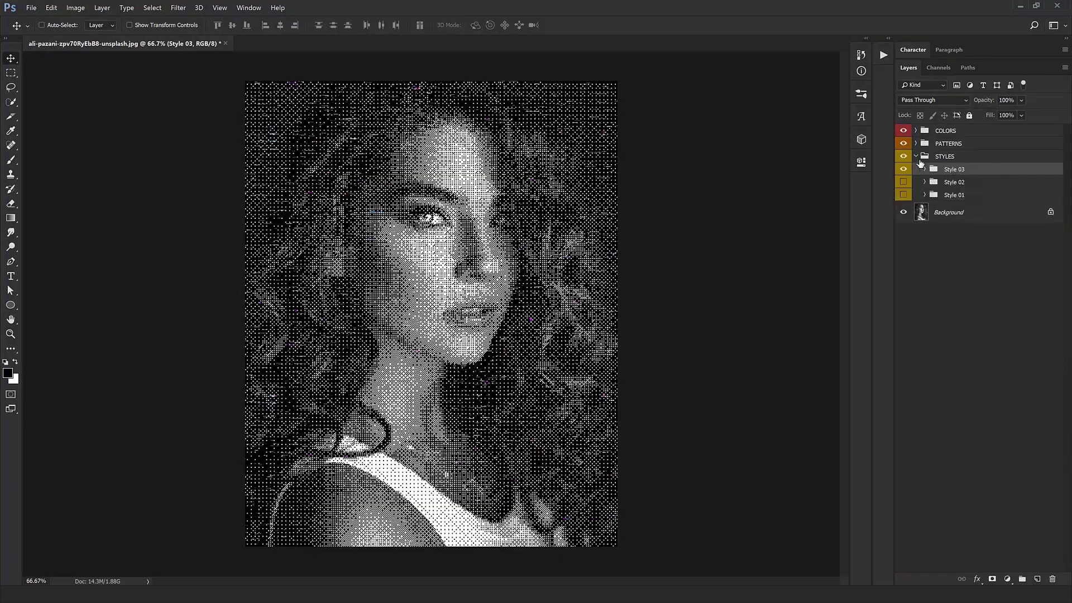
click(919, 160)
click(917, 157)
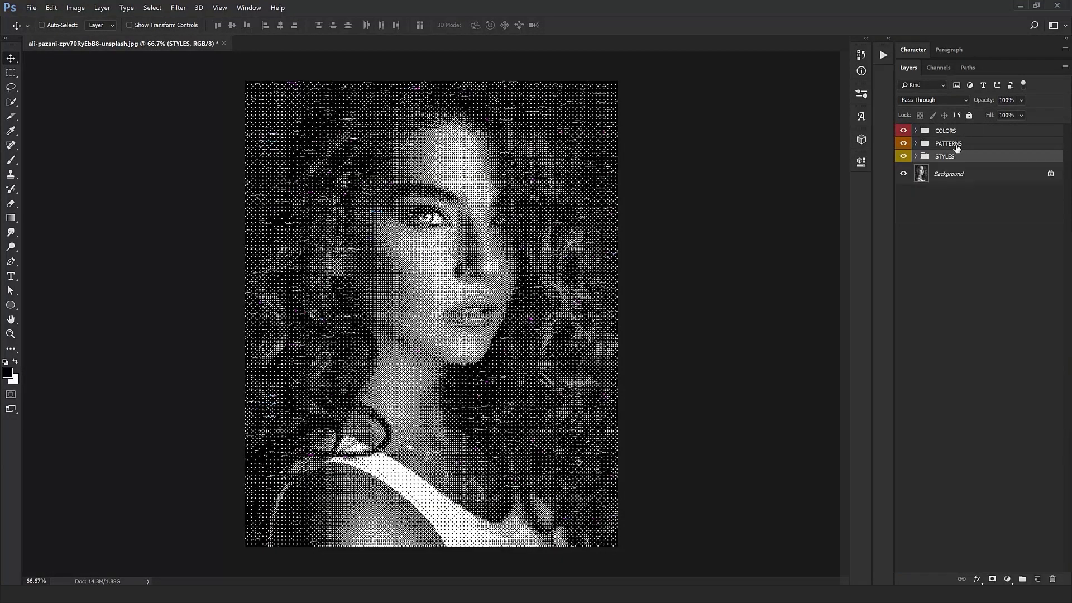
- Expand the PATTERNS group and examine its line and glitch details over the portrait at close range
click(916, 144)
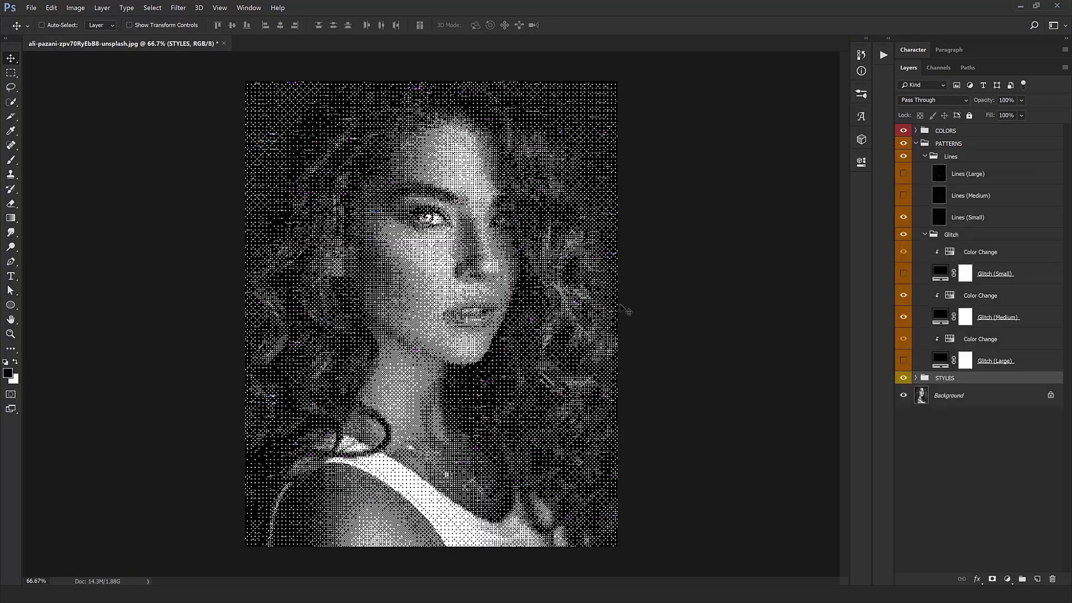
scroll(448, 331, up, 5)
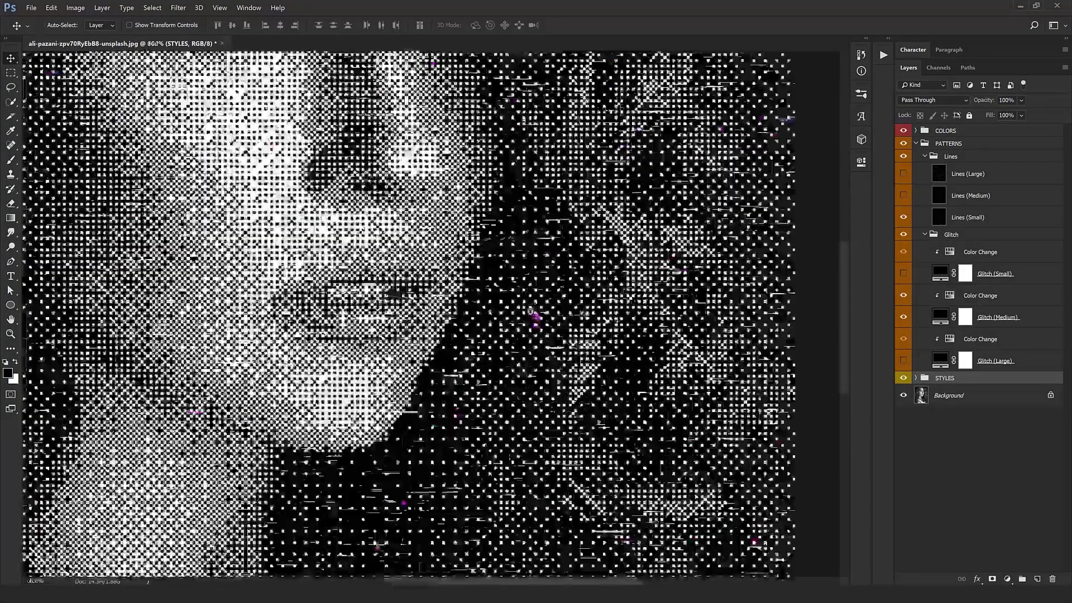
scroll(602, 370, up, 5)
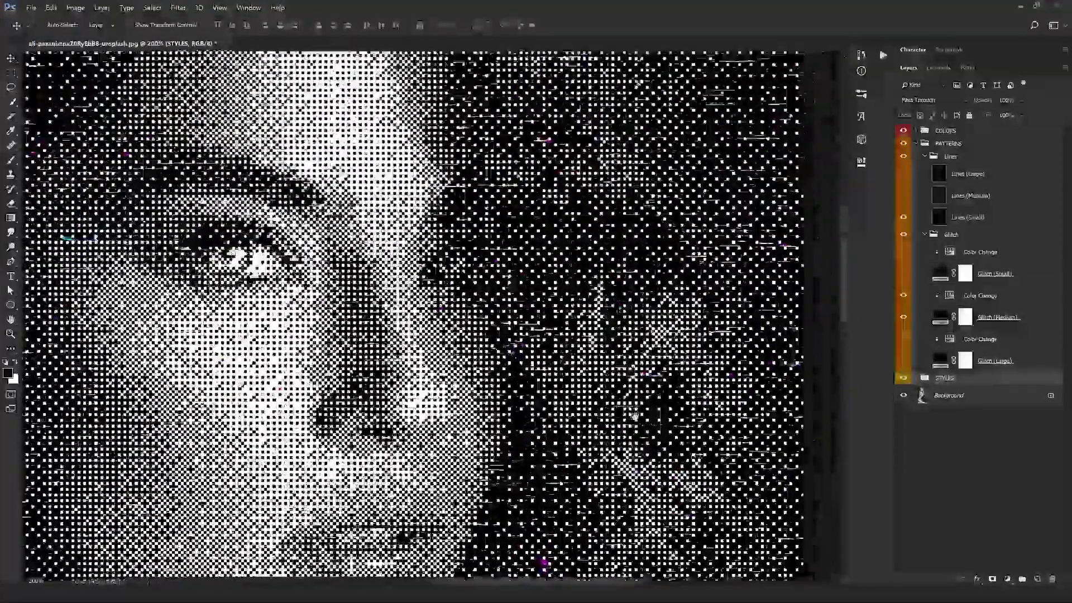
scroll(437, 239, up, 1)
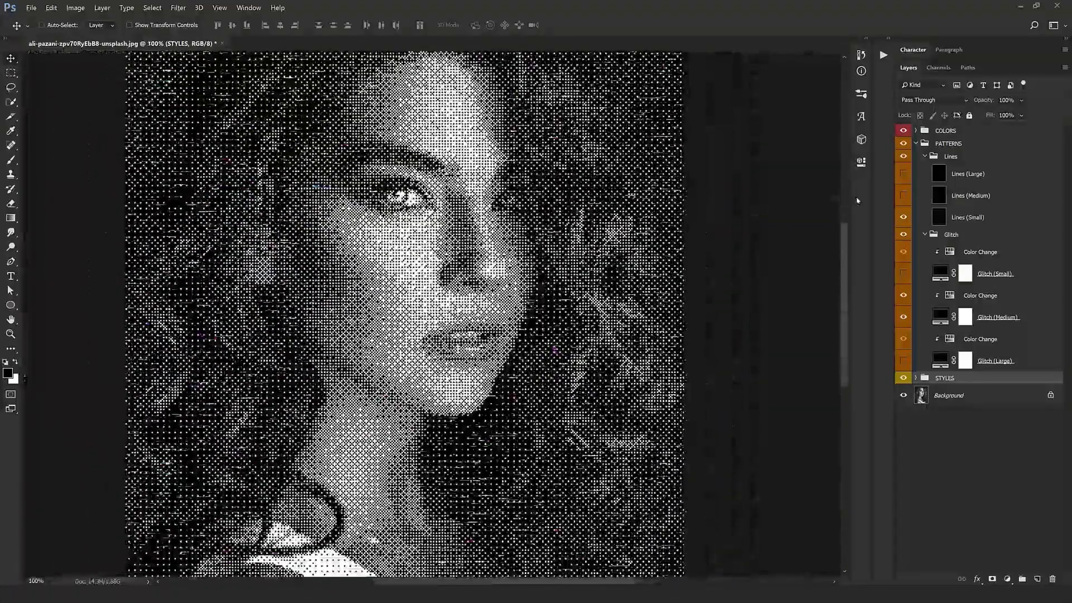
- Hide the Lines (Small) layer, and preview the Lines (Medium) layer by showing and hiding it
click(904, 218)
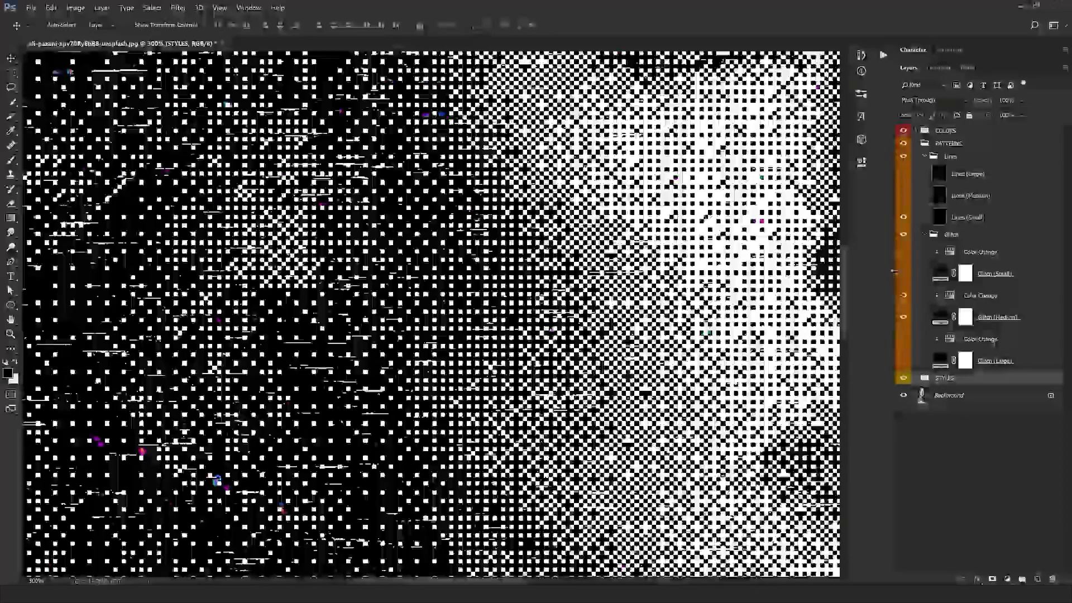
click(904, 218)
click(904, 195)
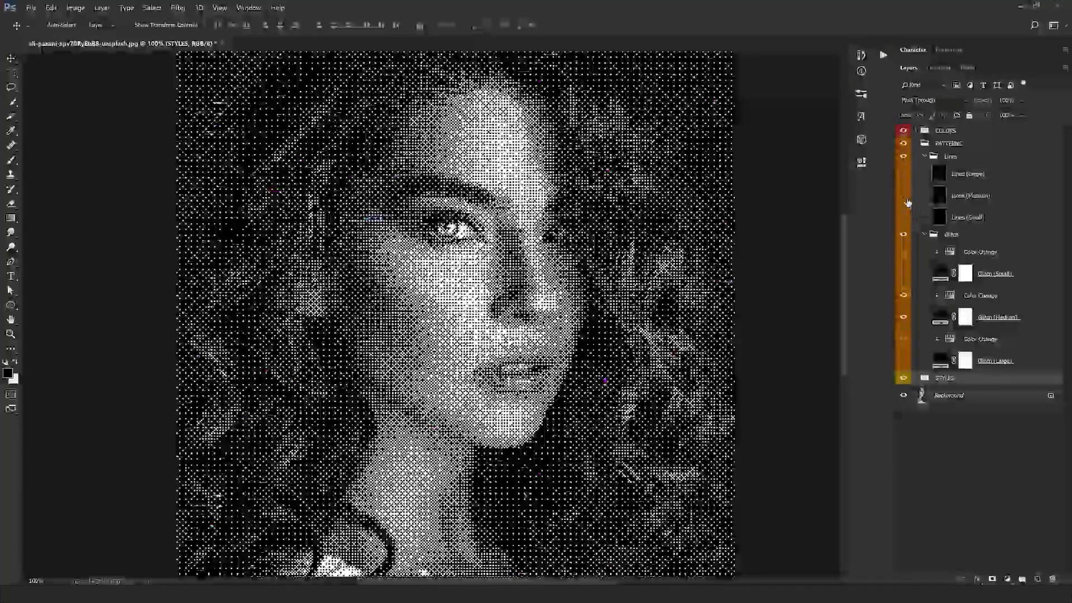
click(904, 194)
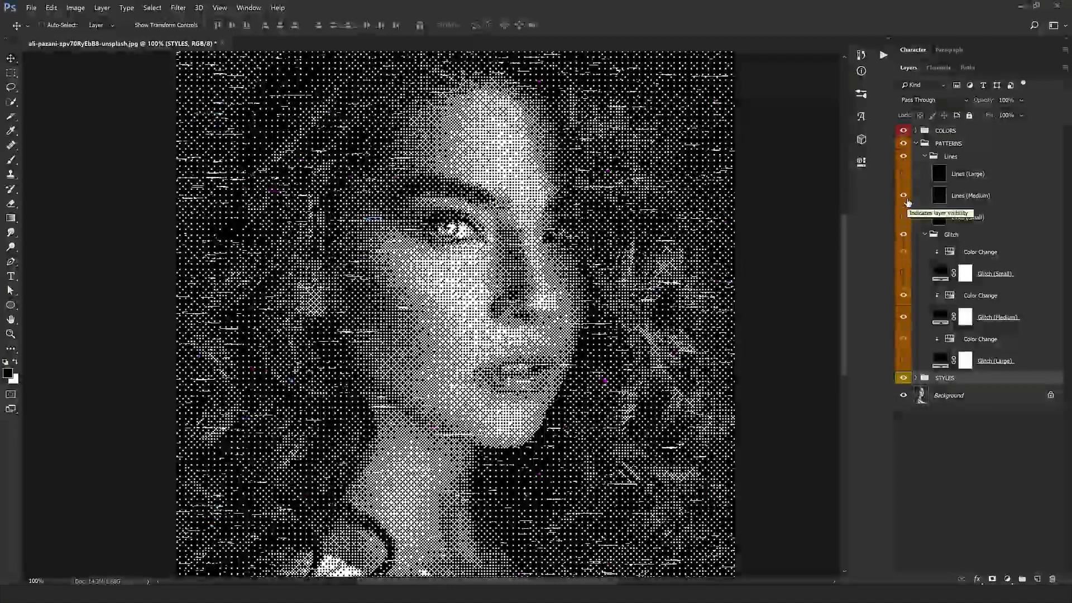
click(904, 195)
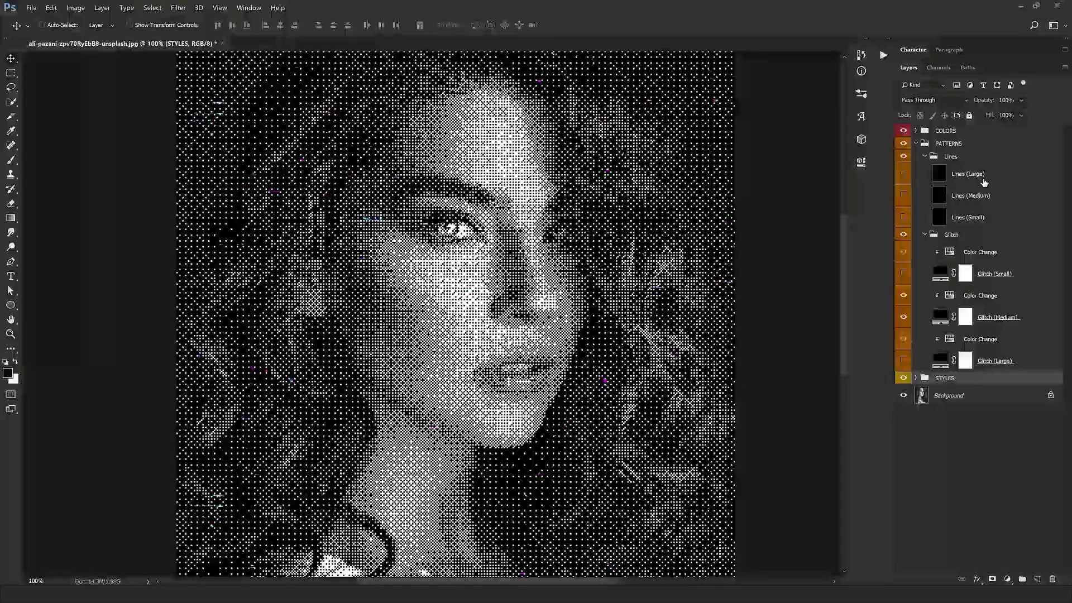
- Show the Lines (Large) layer and move its line pattern sideways across the portrait
click(903, 175)
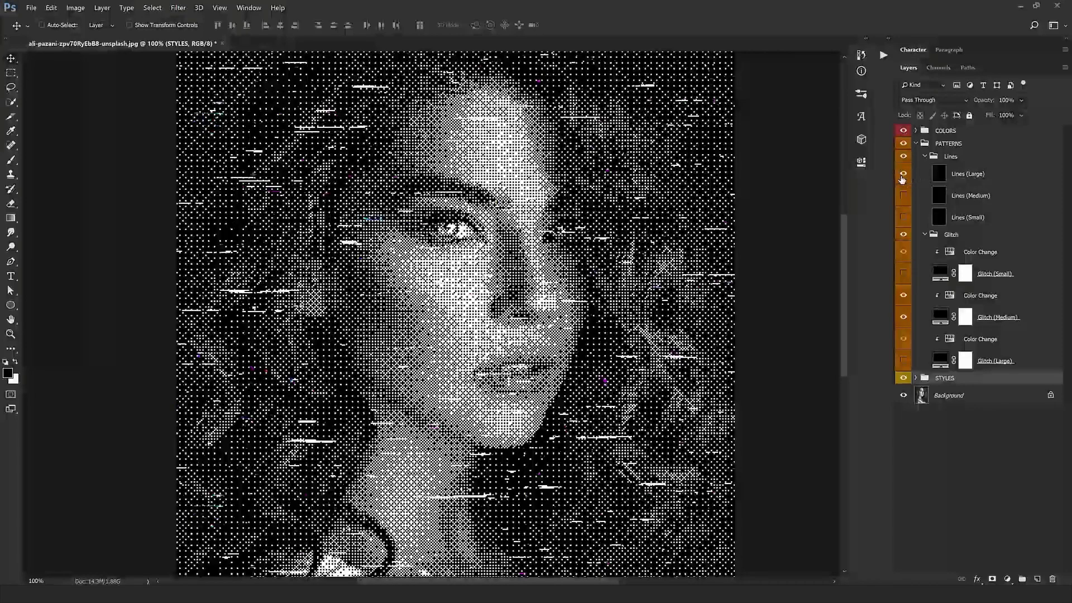
click(966, 178)
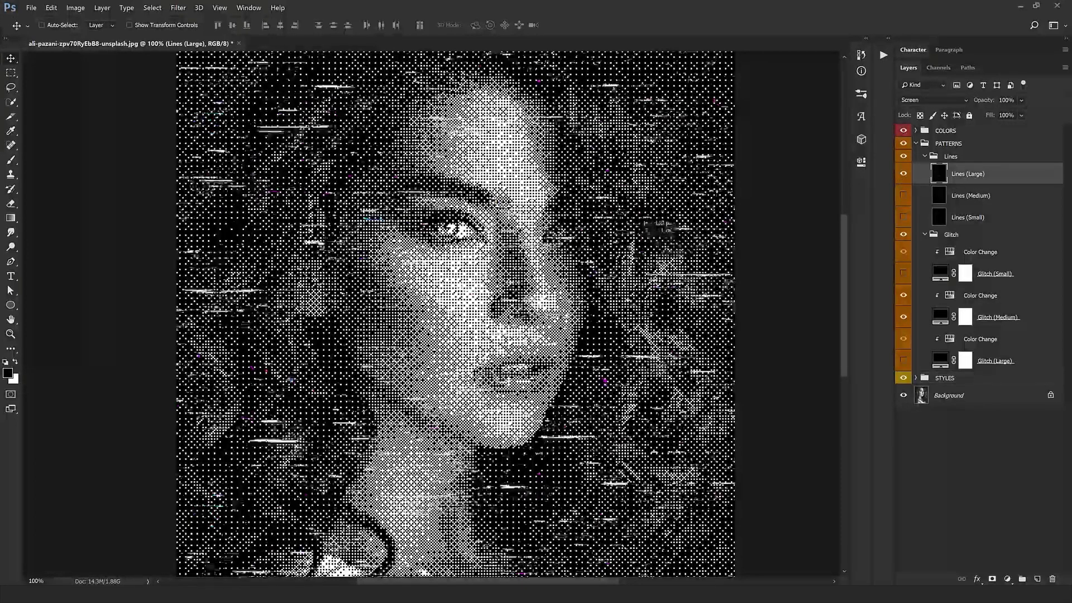
drag(424, 220, 617, 223)
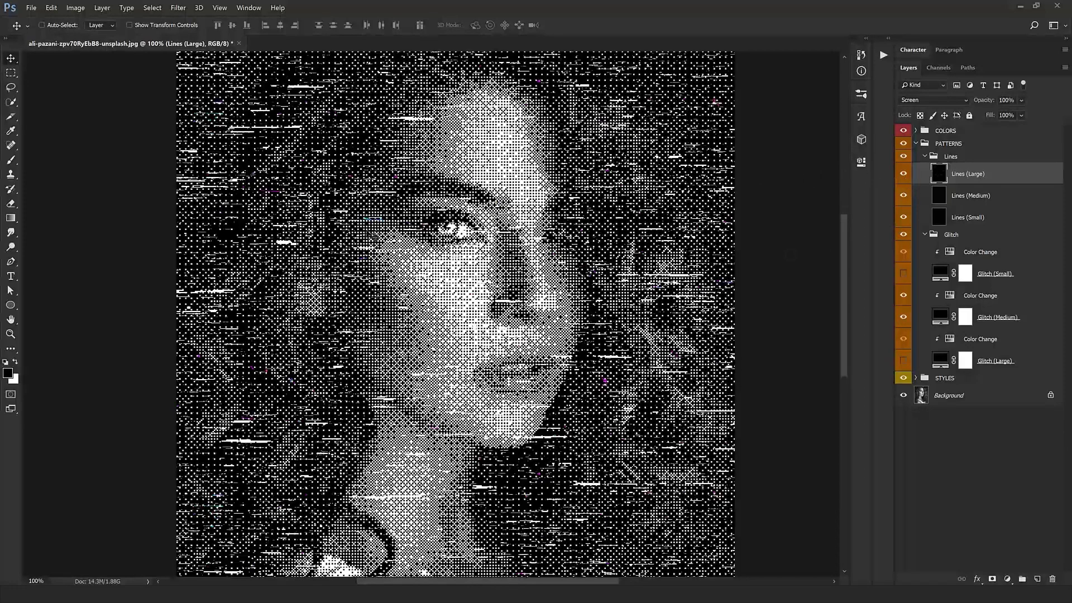
- Hide all three Lines layers, and collapse the Lines group with the Glitch group selected
click(903, 176)
click(904, 196)
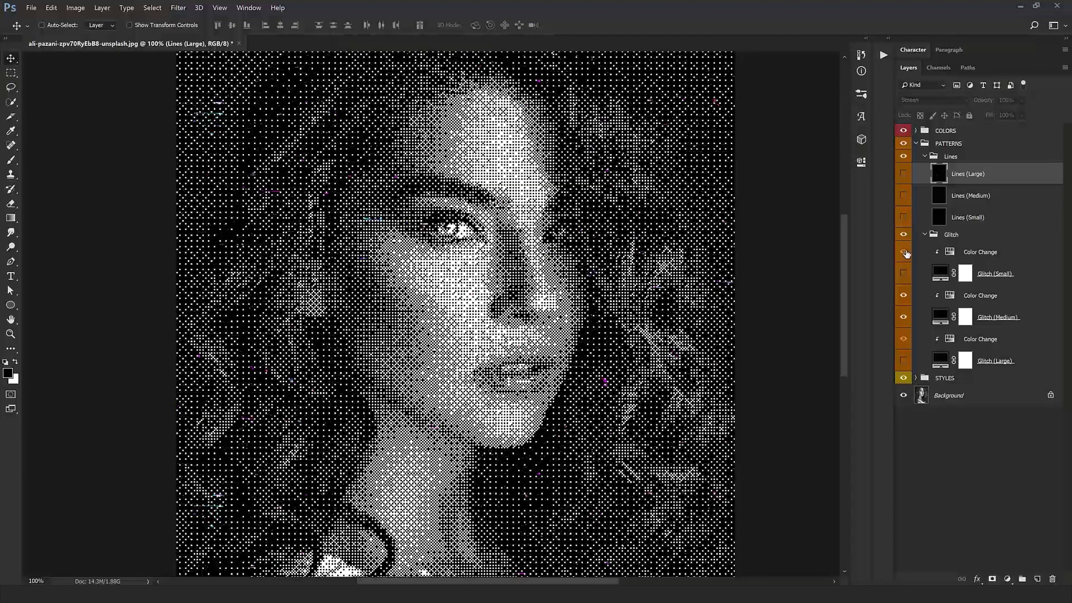
click(968, 236)
click(925, 156)
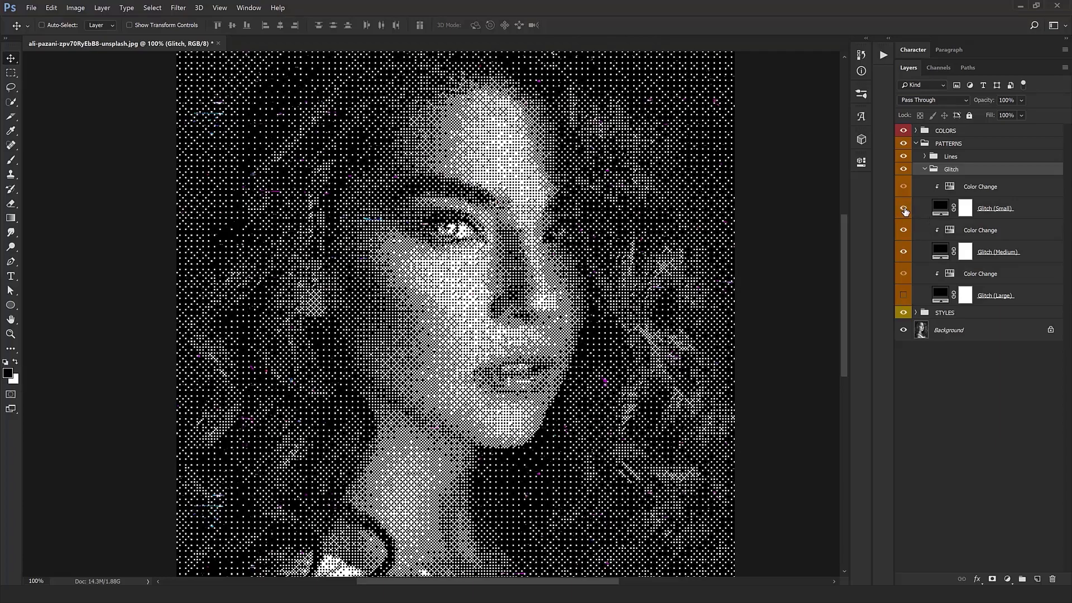
- Show and select the Glitch (Small) layer, and shift its pattern slightly over the portrait
scroll(511, 249, up, 4)
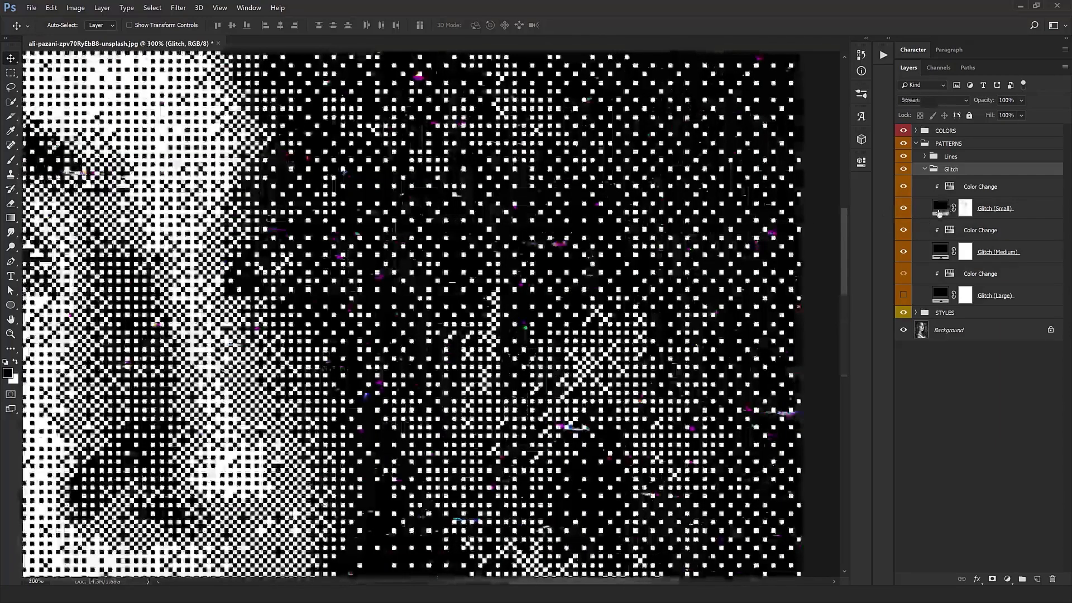
ctrl+click(511, 250)
mouse_move(512, 249)
mouse_down()
mouse_move(344, 222)
mouse_move(508, 240)
mouse_up()
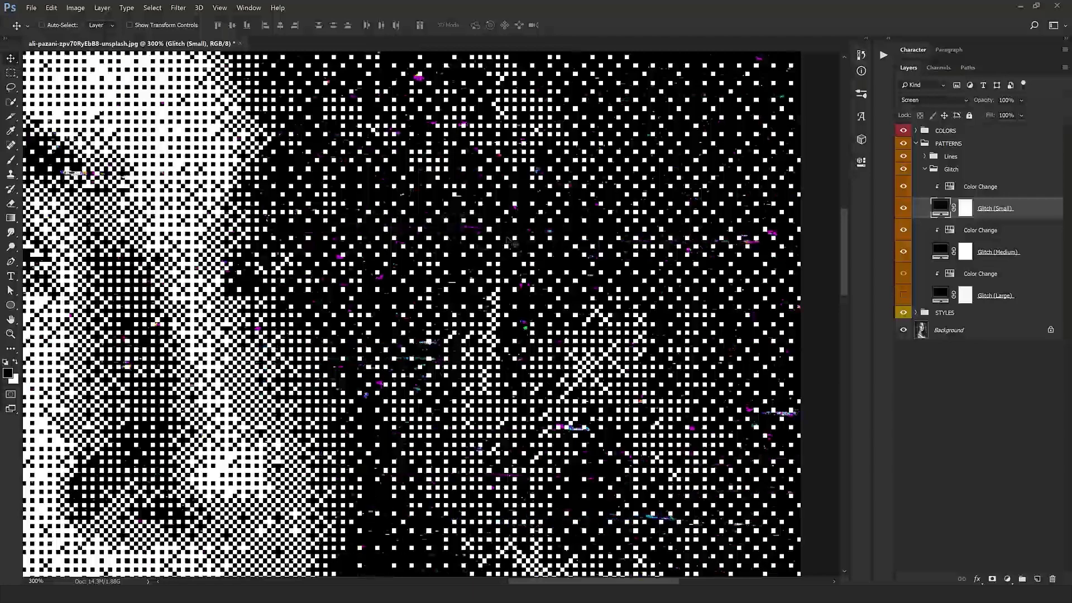
- Set the hue of the Color Change adjustment above Glitch (Small) to +133
click(988, 192)
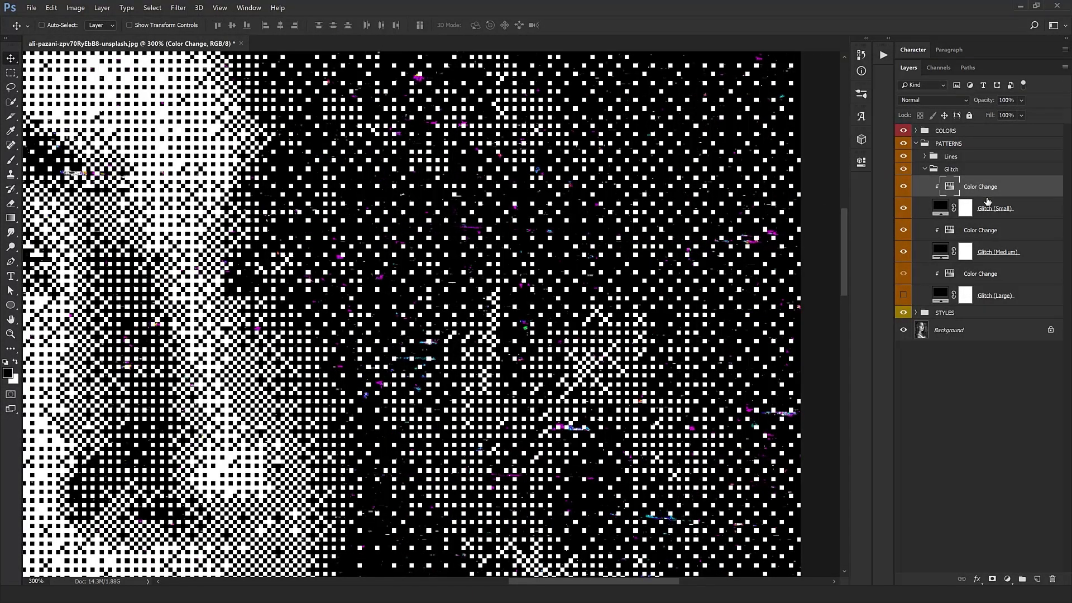
double_click(952, 188)
drag(771, 232, 811, 235)
key(ctrl+minus)
key(ctrl+minus)
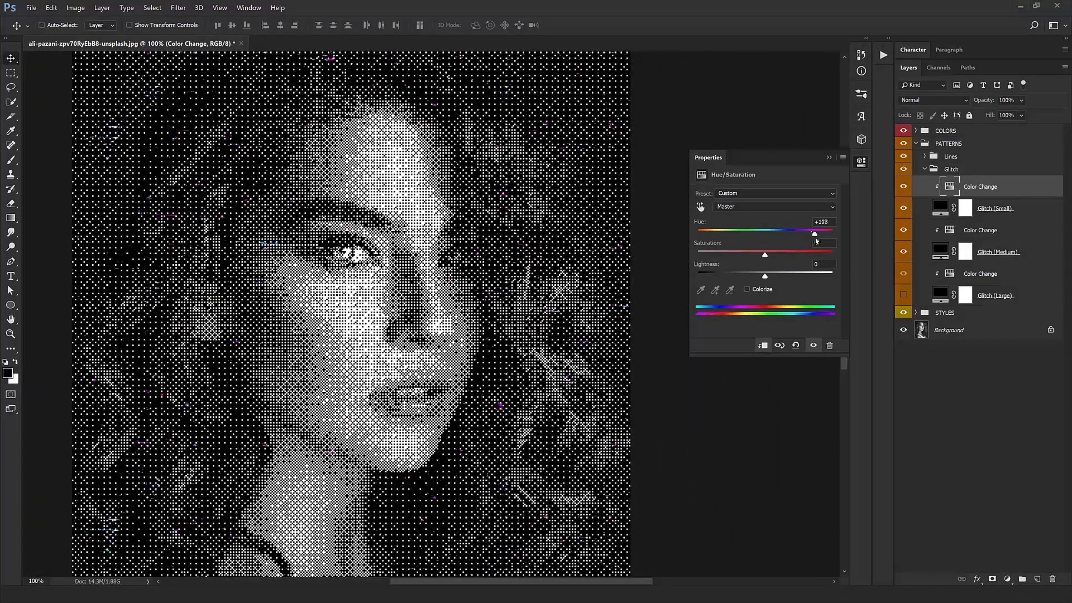
- Show the Glitch (Large) layer, shifting the hue of its Color Change adjustment and repositioning the glitch pattern over the portrait
click(986, 297)
click(904, 296)
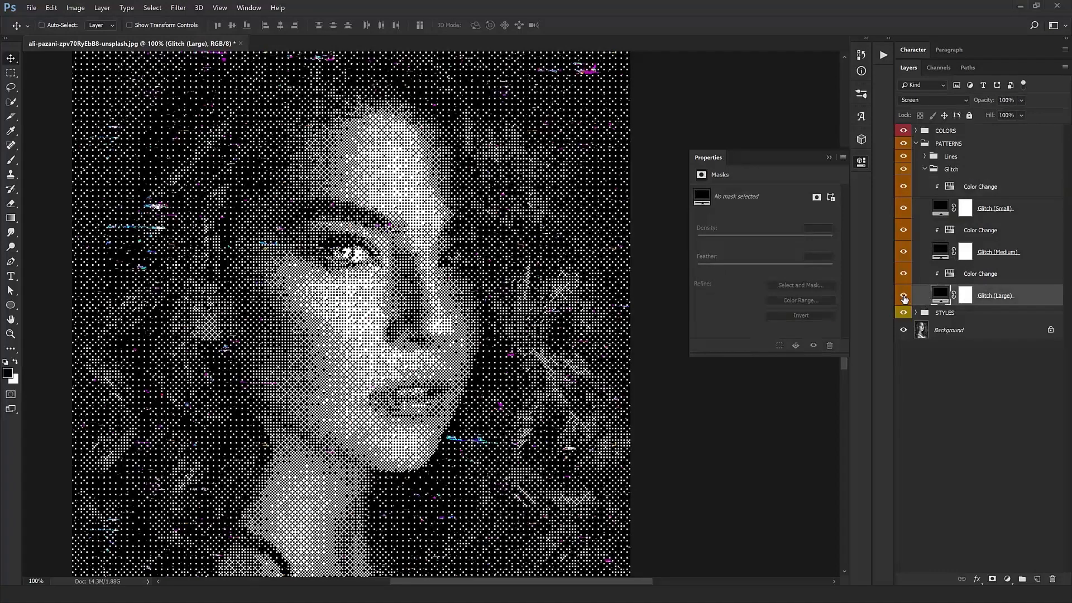
click(953, 274)
mouse_move(779, 235)
mouse_down()
mouse_move(819, 234)
mouse_move(780, 250)
mouse_up()
click(994, 295)
drag(536, 238, 633, 290)
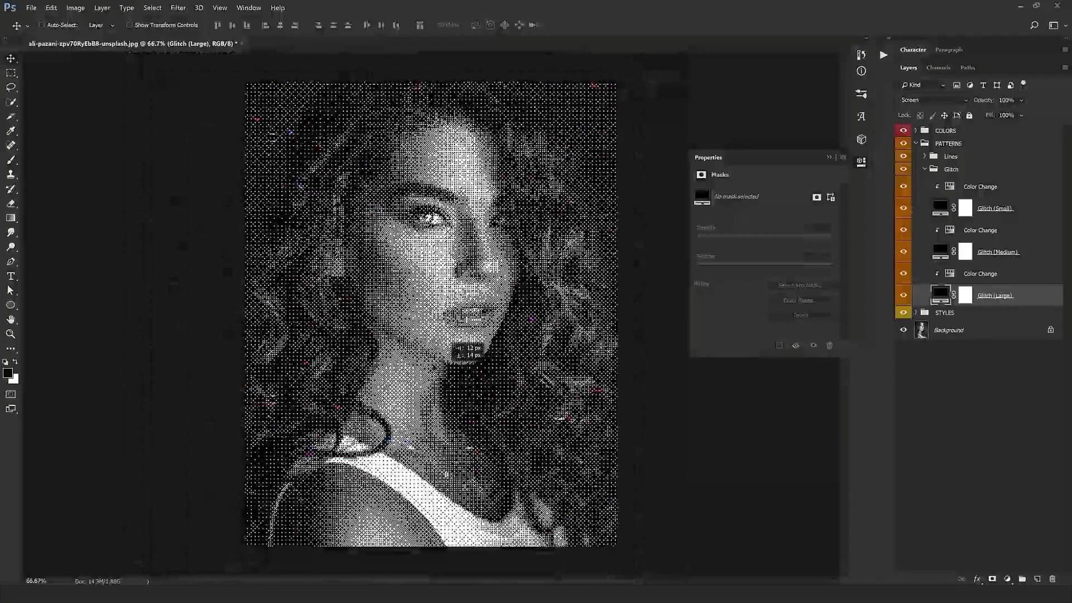
- Duplicate the Glitch (Medium) layer to the top of the Glitch group, reposition the copy over the portrait, and duplicate it twice more
click(983, 261)
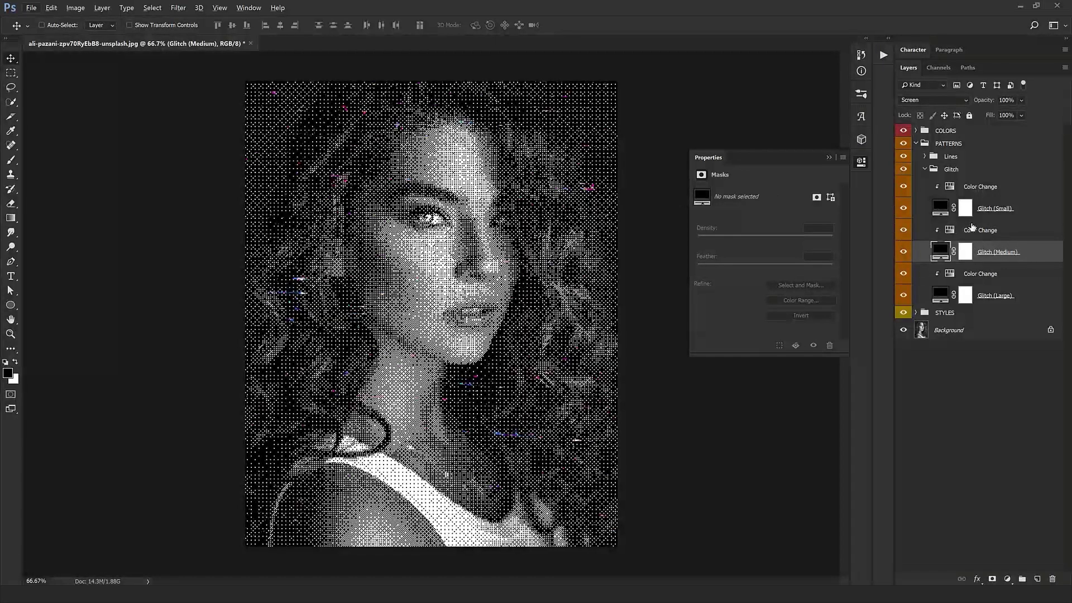
drag(1014, 252, 1000, 180)
drag(448, 272, 462, 334)
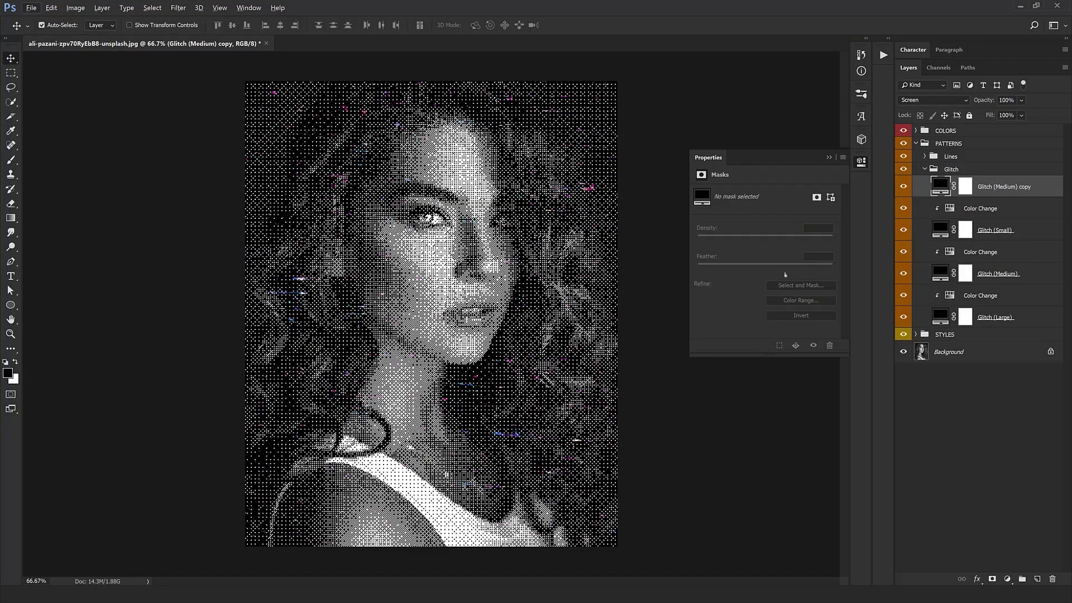
key(ctrl+j)
key(ctrl+j)
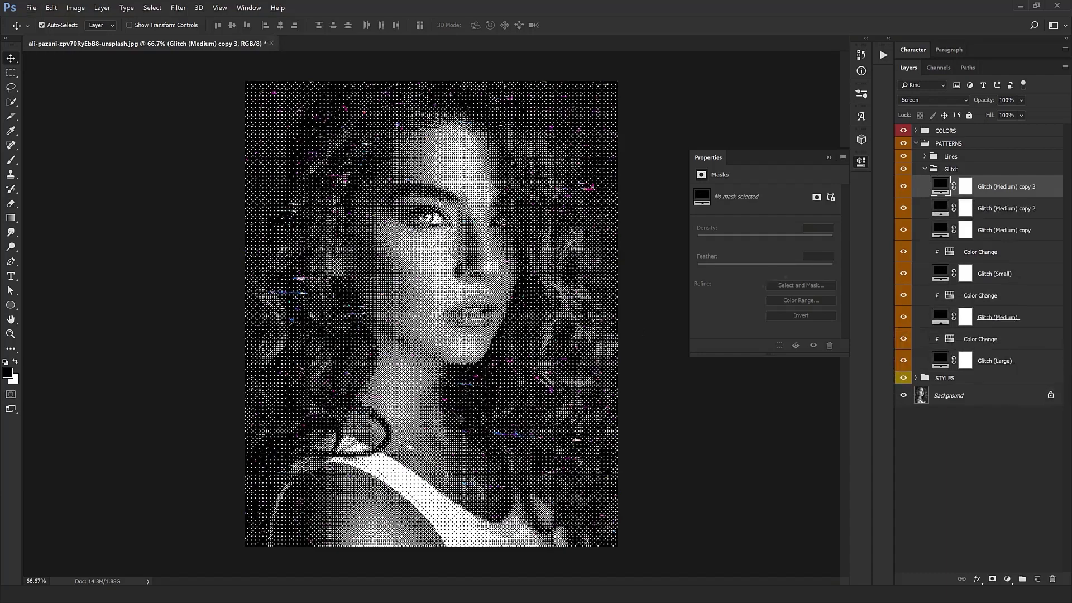
- Check the added glitches on the portrait, and collapse and hide the Glitch group
scroll(529, 215, up, 1)
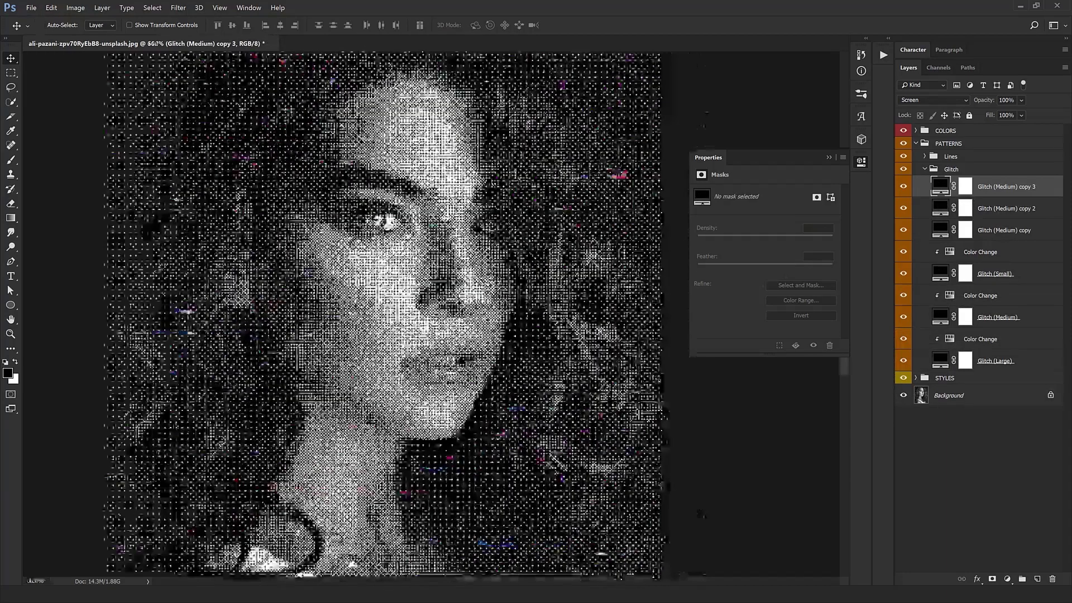
scroll(502, 223, up, 1)
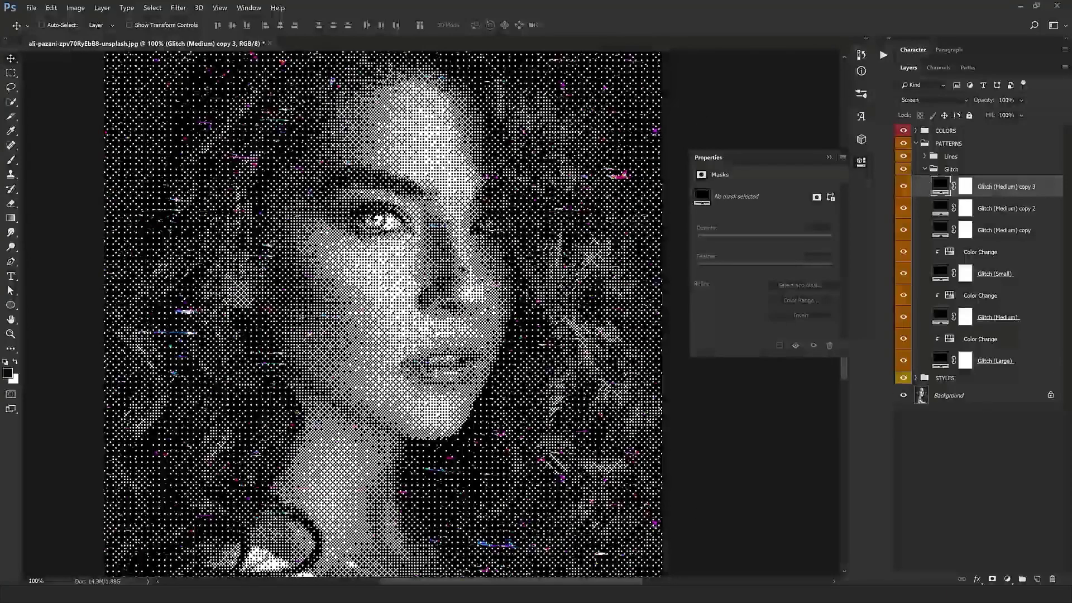
scroll(463, 270, down, 1)
click(926, 170)
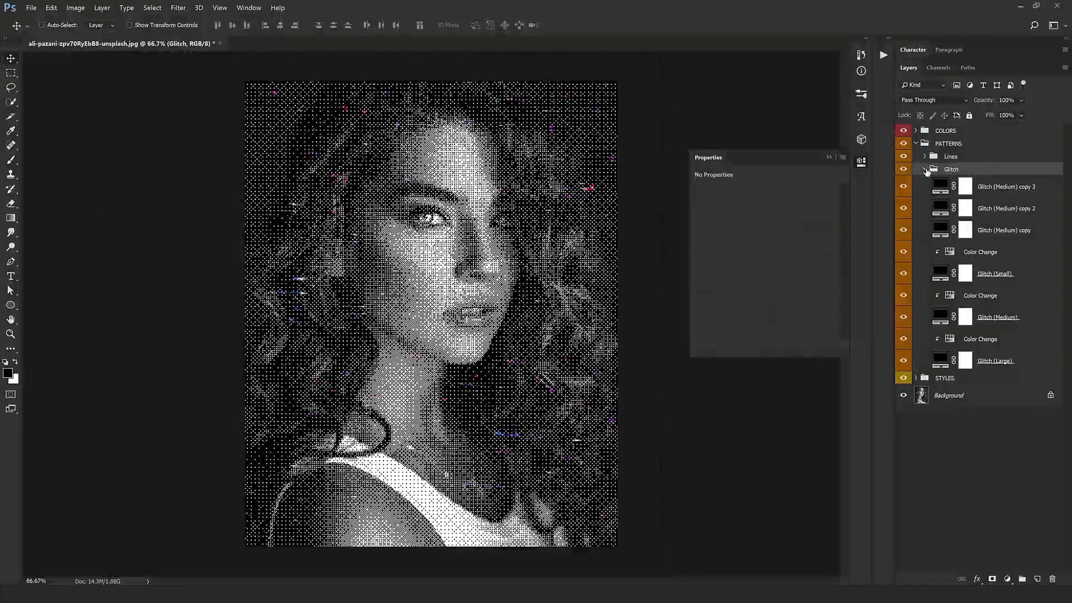
click(903, 170)
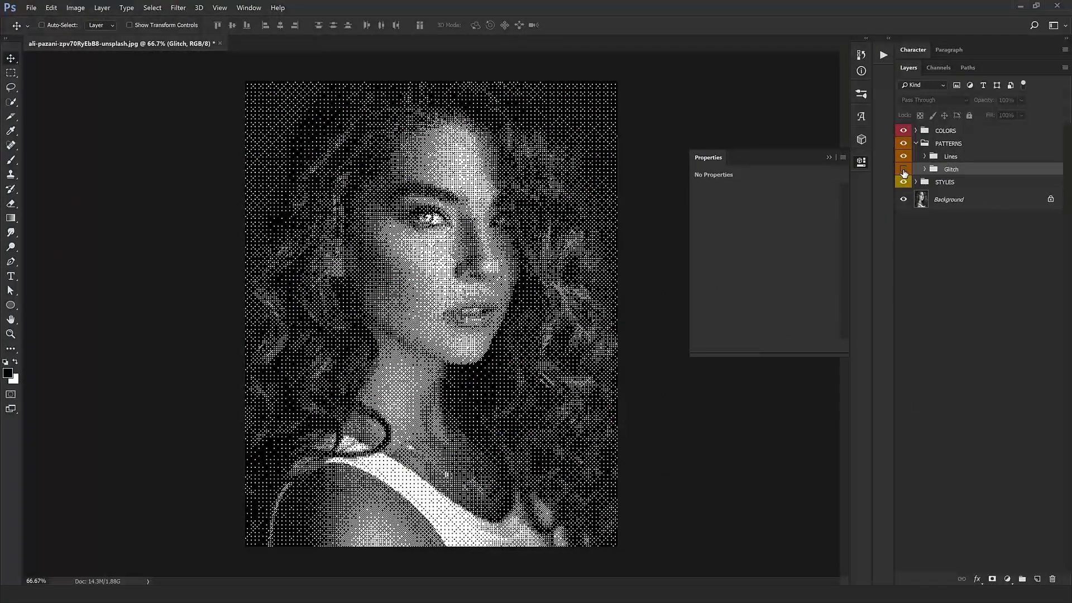
- Collapse the PATTERNS group and expand the COLORS group
scroll(453, 232, up, 1)
scroll(436, 268, up, 2)
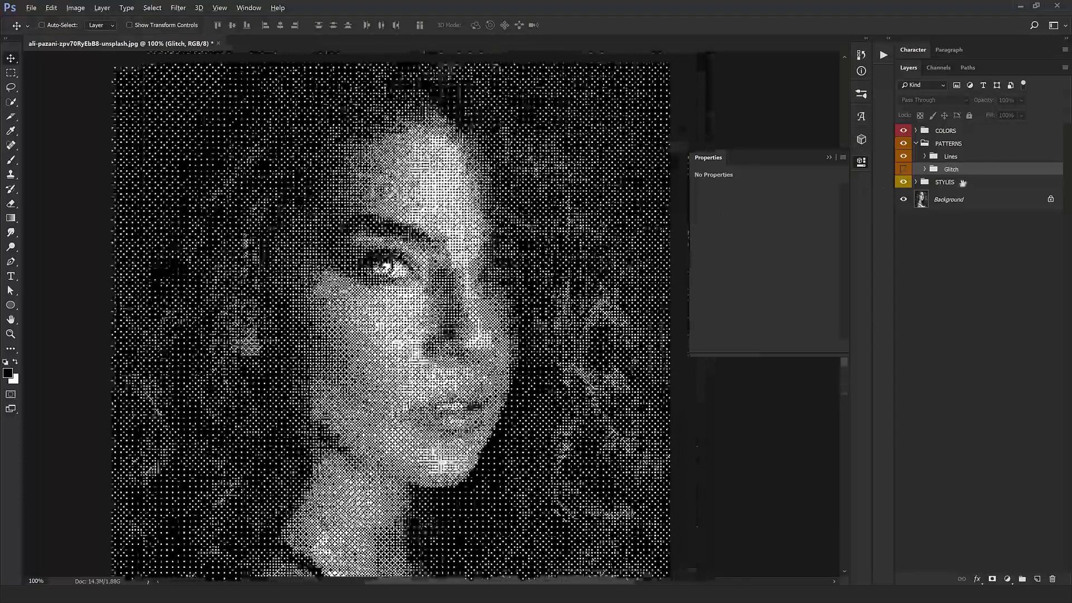
click(917, 144)
click(916, 131)
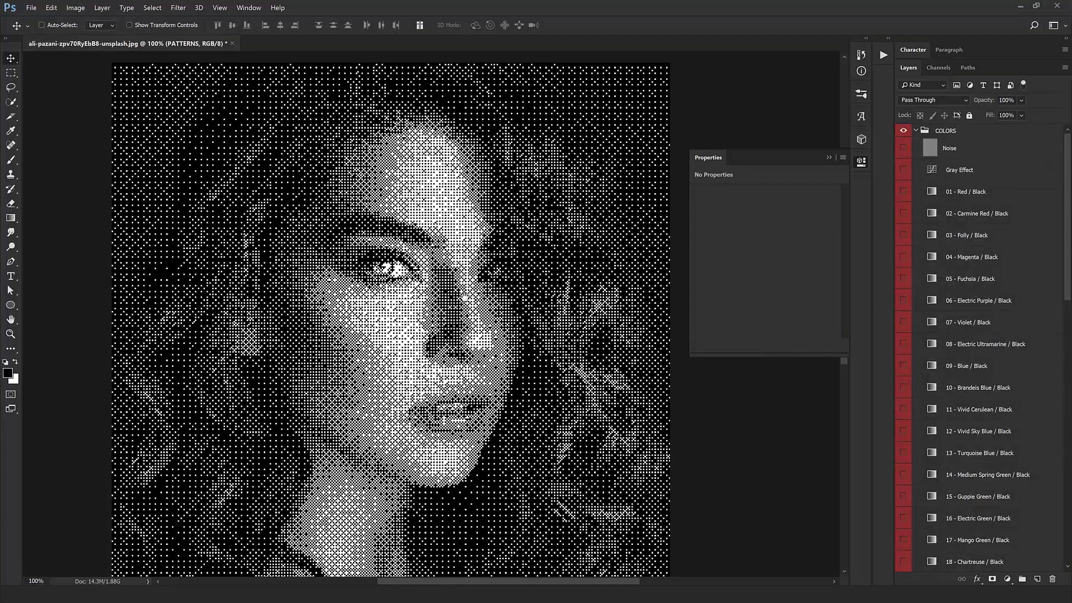
- Look through the color layers in the COLORS group down to 48 - Fashion Fuchsia / Deep Violet
scroll(390, 312, down, 2)
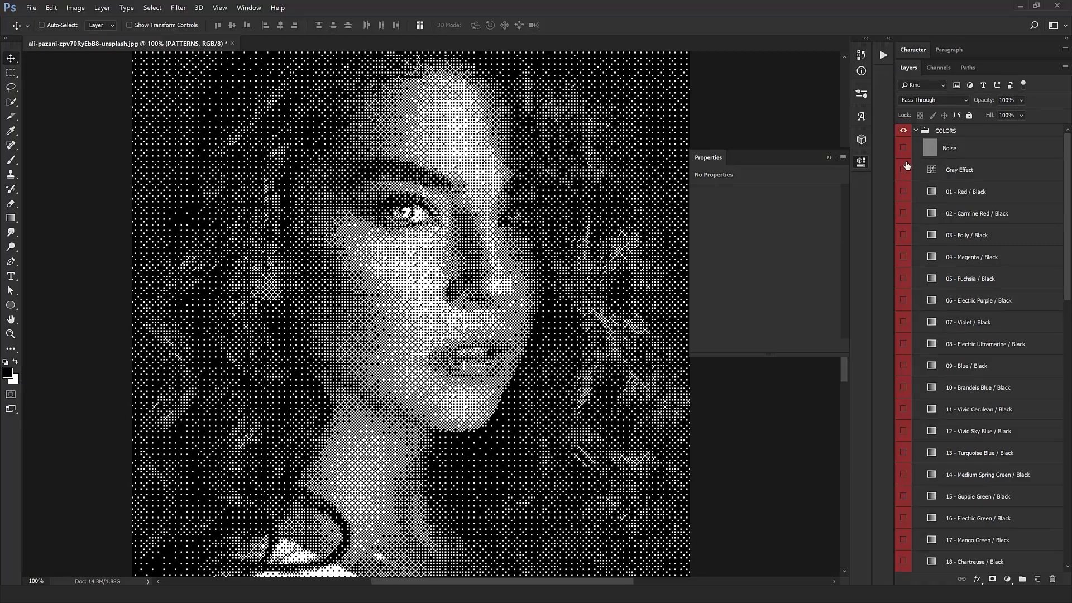
scroll(939, 212, down, 5)
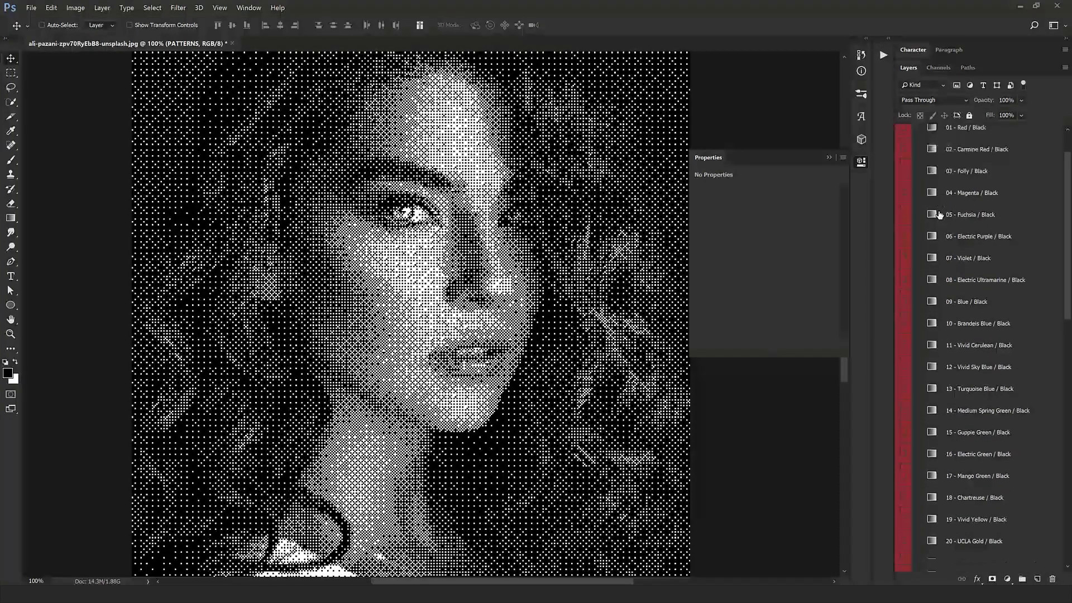
scroll(939, 213, down, 5)
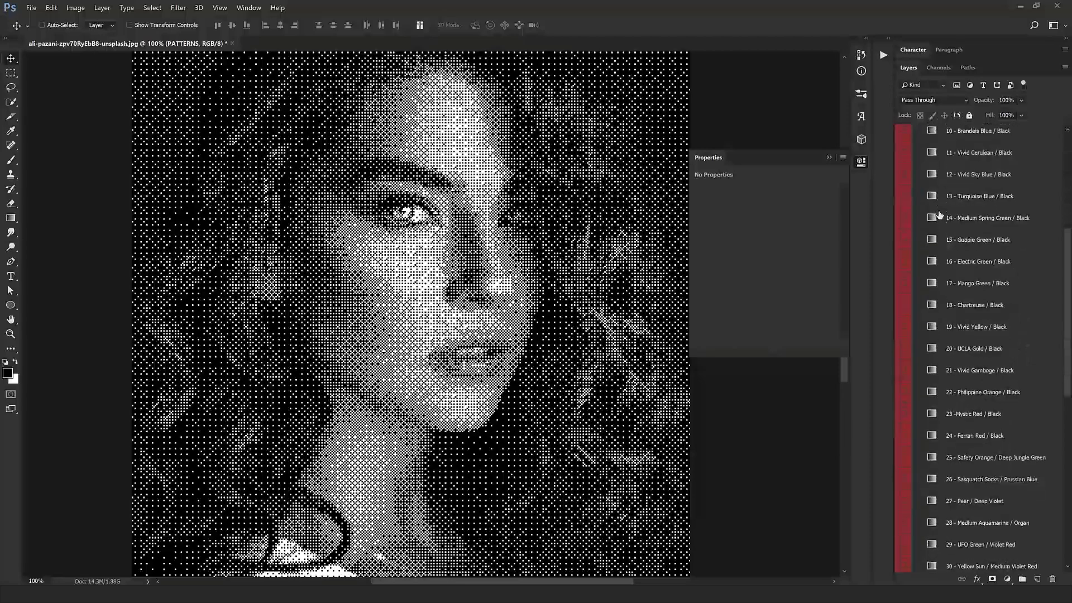
scroll(940, 213, down, 5)
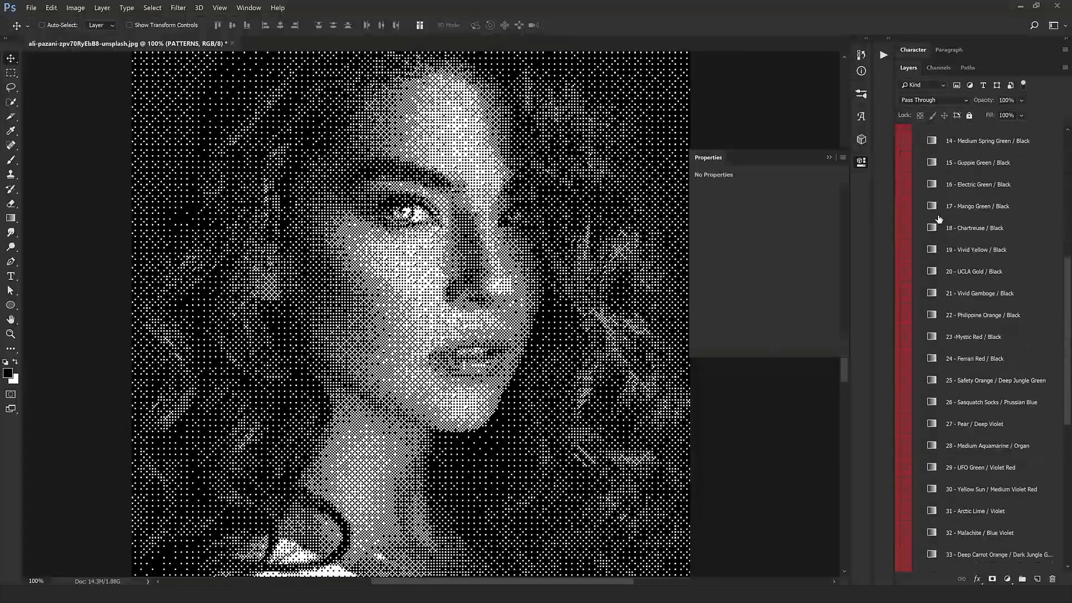
scroll(970, 522, down, 6)
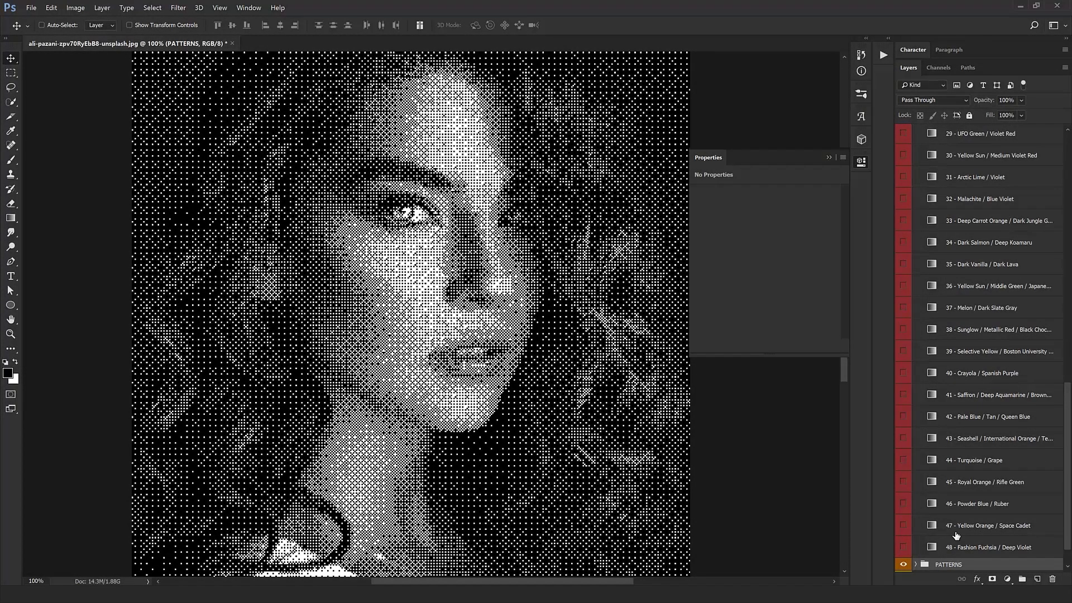
scroll(957, 535, up, 1)
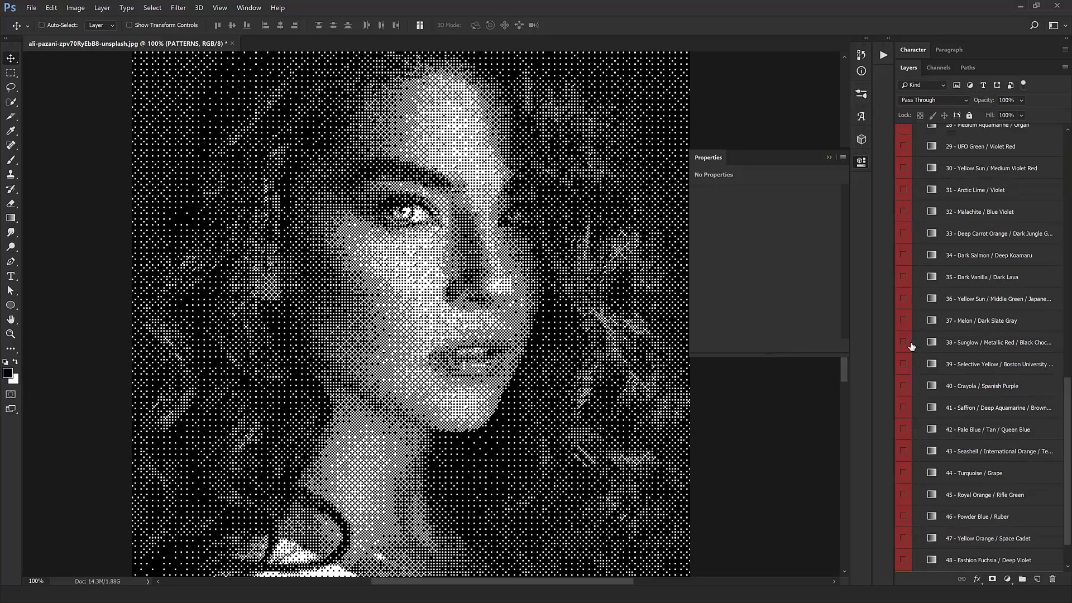
- Preview the color layers from 35 - Dark Vanilla / Dark Lava up to 29 - UFO Green / Violet Red one at a time
click(905, 277)
click(905, 277)
click(904, 255)
click(903, 233)
click(900, 212)
click(899, 190)
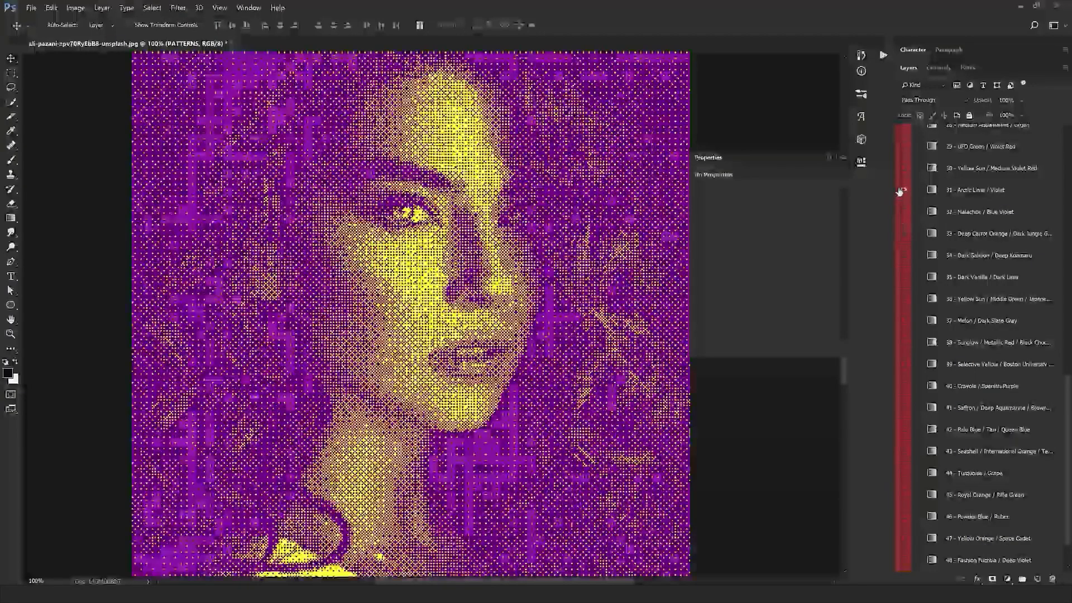
click(903, 169)
click(903, 169)
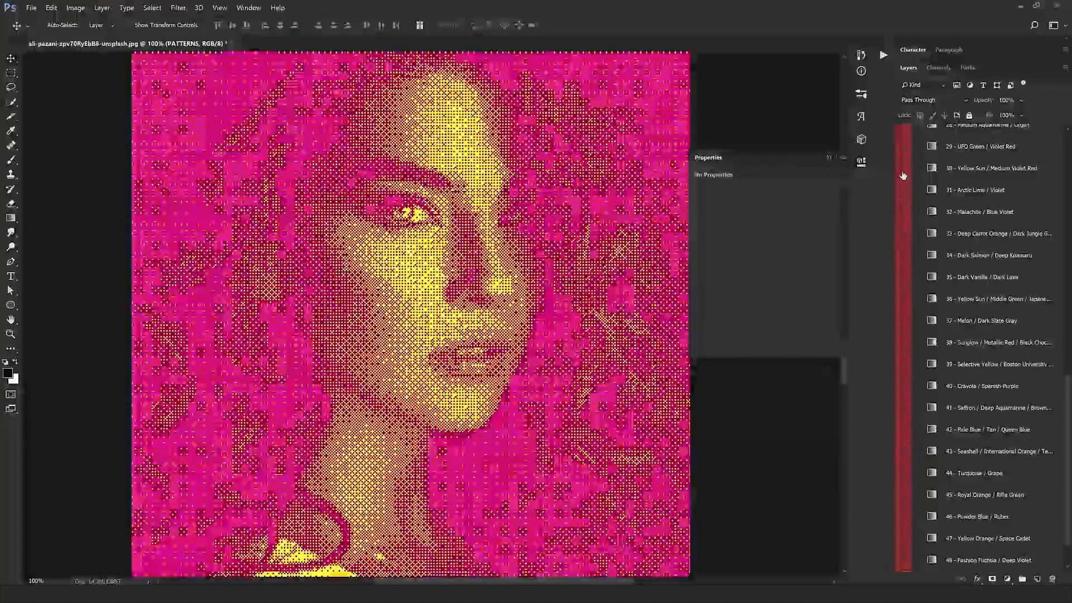
click(903, 147)
click(903, 147)
- View the whole portrait at 50% and preview color layers 28 - Medium Aquamarine, 27 - Pear / Deep Violet and 26 - Sasquatch Socks / Prussian Blue
scroll(906, 155, up, 1)
scroll(906, 156, up, 3)
key(ctrl+minus)
key(ctrl+minus)
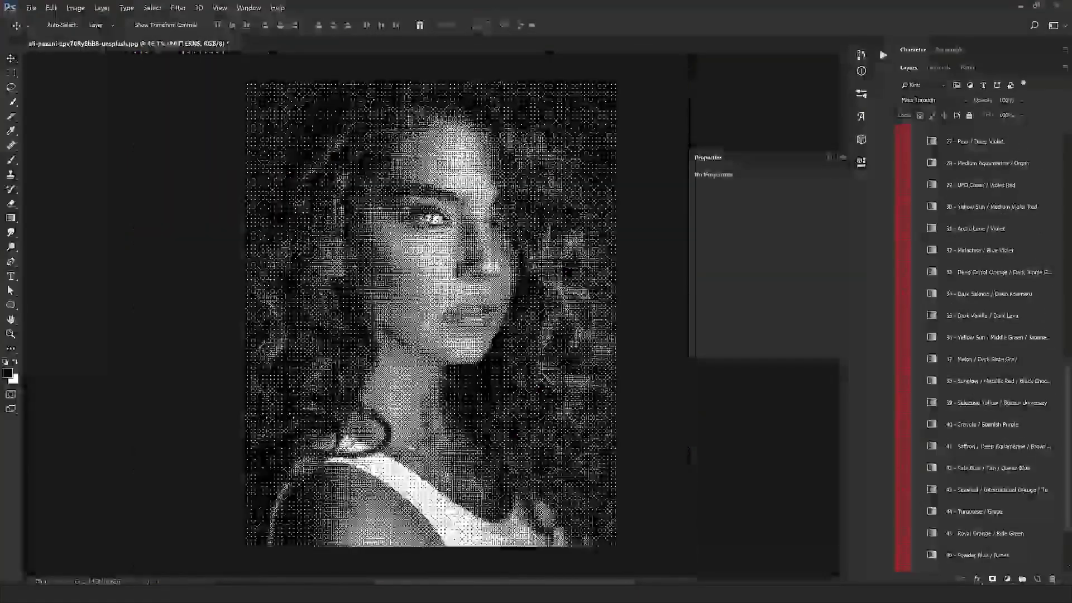
click(903, 189)
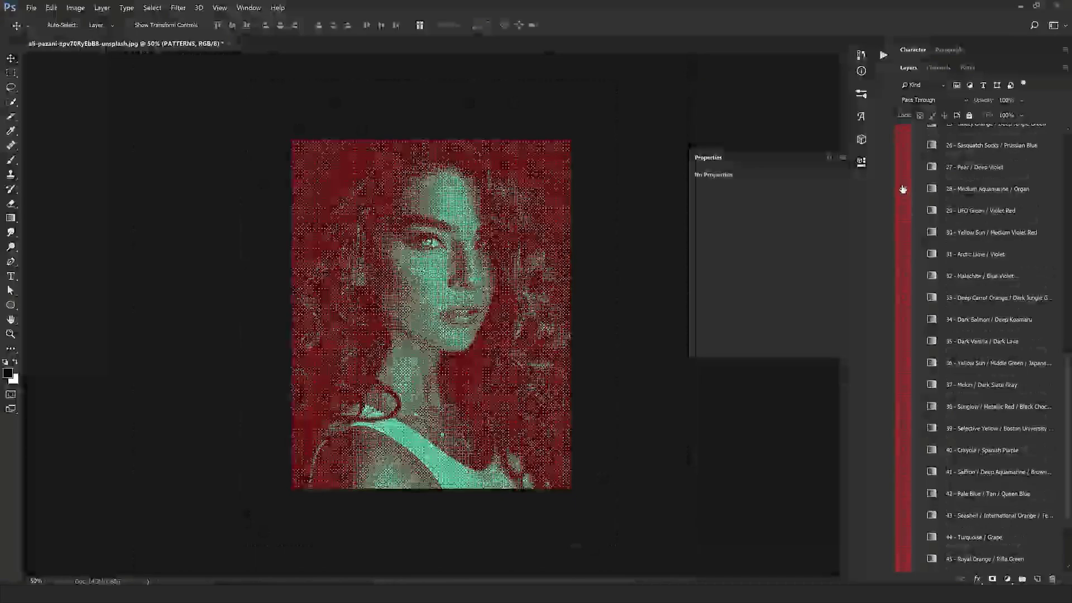
click(903, 189)
click(903, 167)
click(903, 167)
click(903, 145)
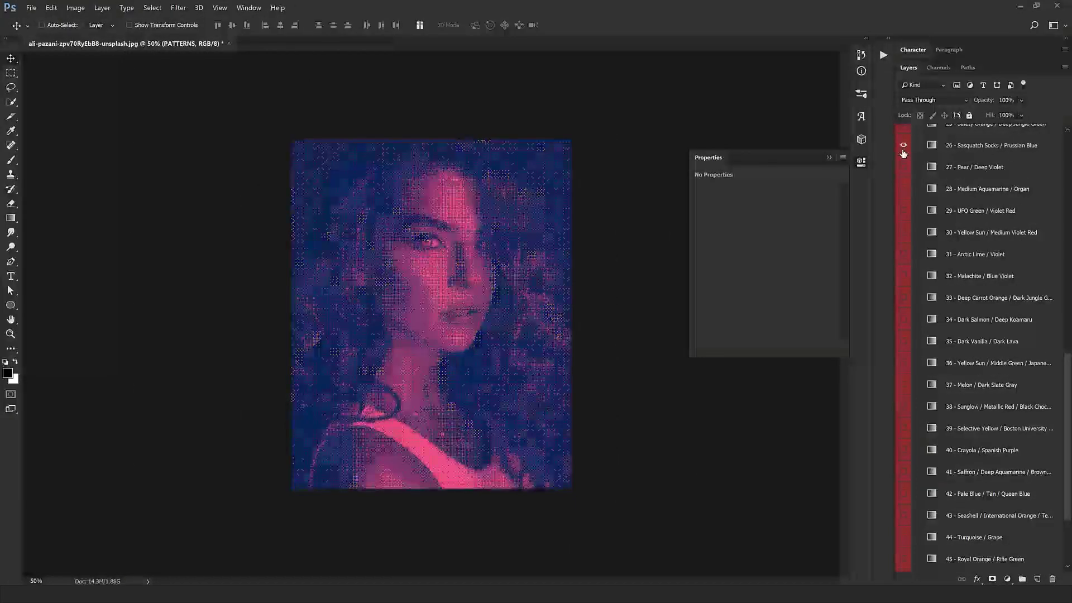
click(903, 153)
- Preview the red and orange color layers around 24 - Ferrari Red / Black on the portrait
scroll(903, 153, up, 2)
click(903, 153)
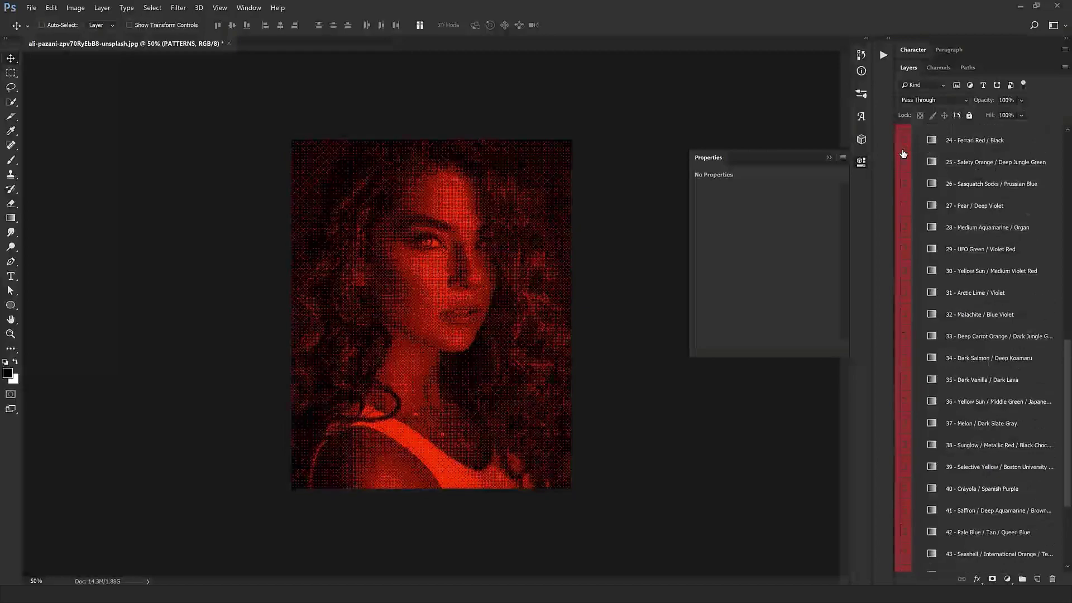
click(903, 153)
scroll(903, 153, up, 1)
click(903, 154)
click(903, 154)
- Preview the violet and blue color layers 07 - Violet, 08 - Electric Ultramarine, 11 - Vivid Cerulean and 12 - Vivid Sky Blue
scroll(903, 154, up, 1)
scroll(941, 204, up, 5)
scroll(907, 168, up, 2)
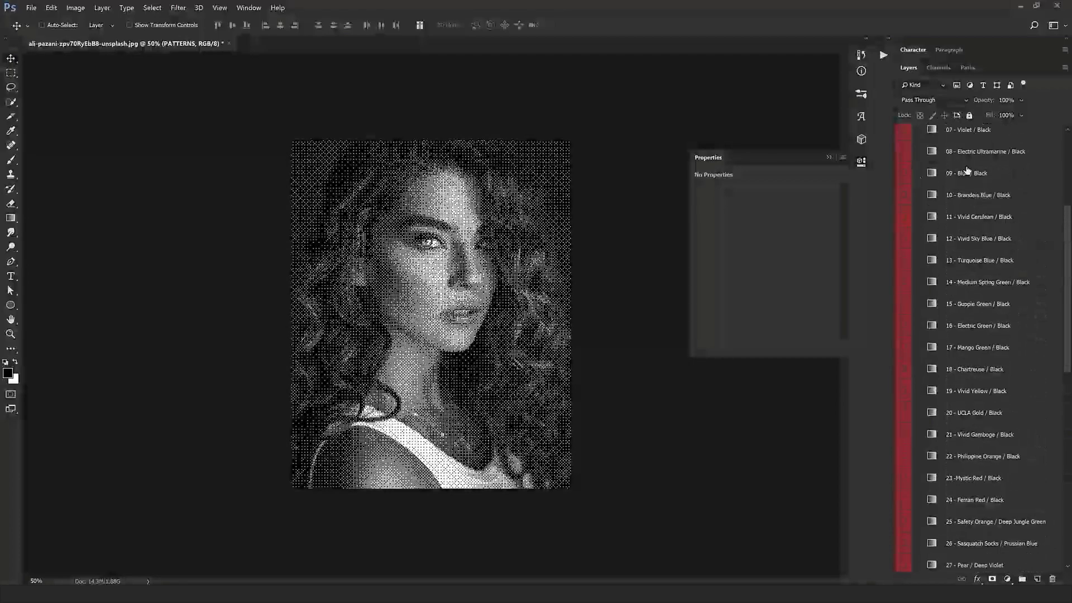
scroll(976, 175, up, 1)
click(905, 144)
click(904, 143)
click(904, 165)
click(904, 165)
click(905, 229)
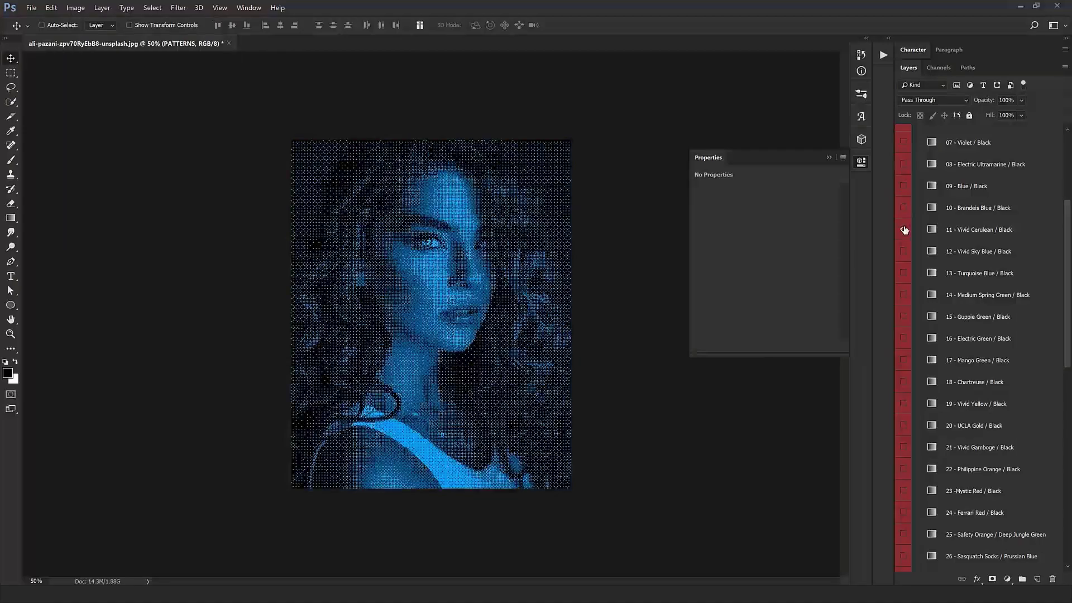
click(905, 230)
click(903, 252)
click(904, 251)
- Preview the green color layers 14 - Medium Spring Green, 15 - Guppie Green, 16 - Electric Green and 17 - Mango Green
click(904, 295)
click(903, 295)
click(904, 316)
click(904, 317)
click(903, 338)
click(904, 339)
click(904, 360)
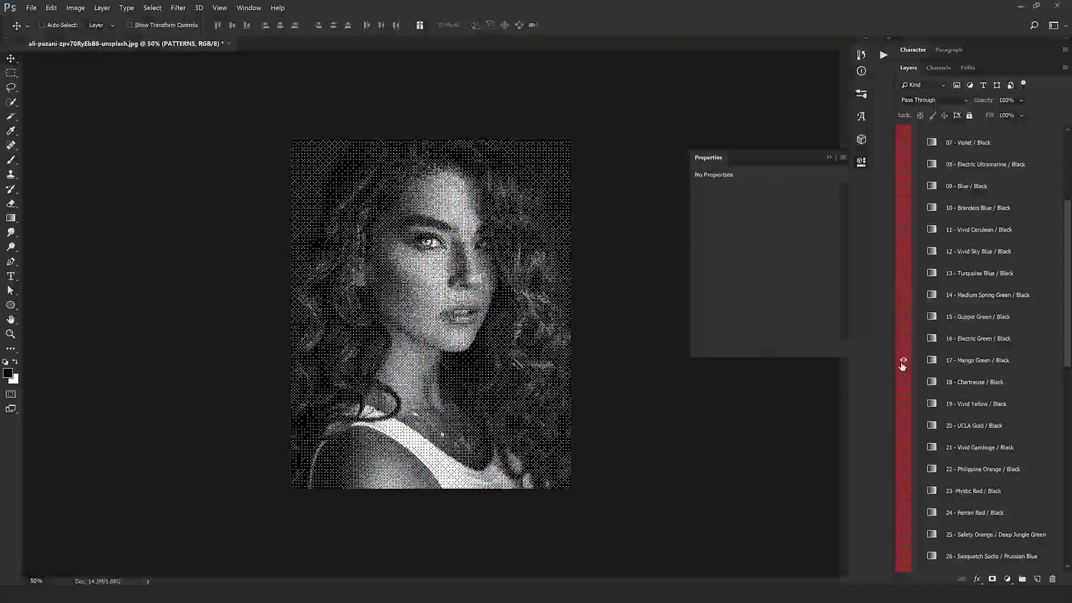
click(904, 360)
- Preview the 21 - Vivid Gamboge / Black and 30 - Yellow Sun / Medium Violet Red color layers
scroll(935, 362, down, 5)
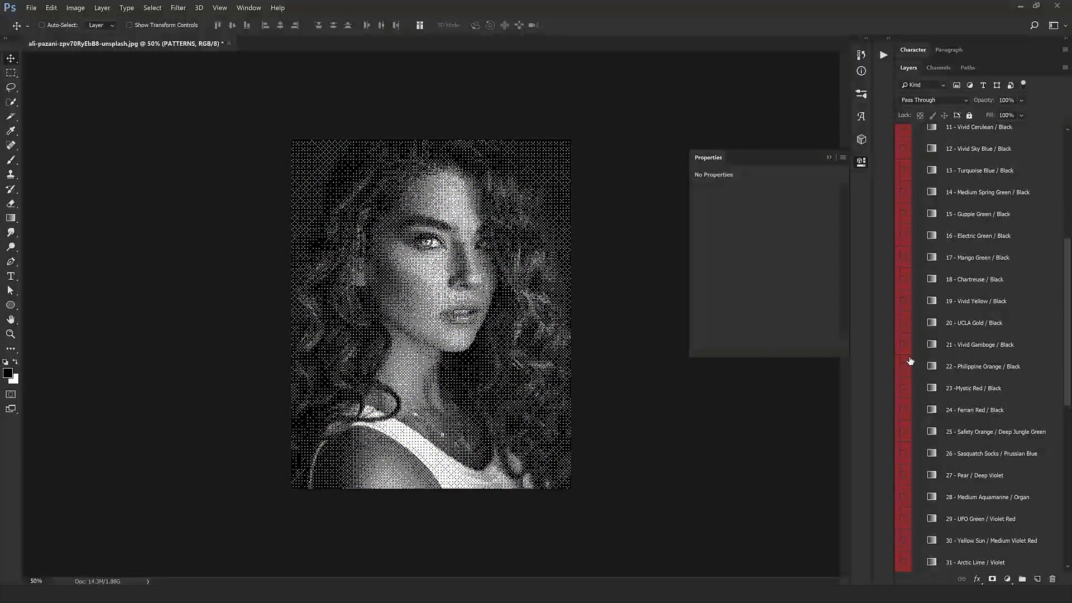
click(904, 345)
click(904, 345)
scroll(907, 350, down, 6)
scroll(906, 350, down, 3)
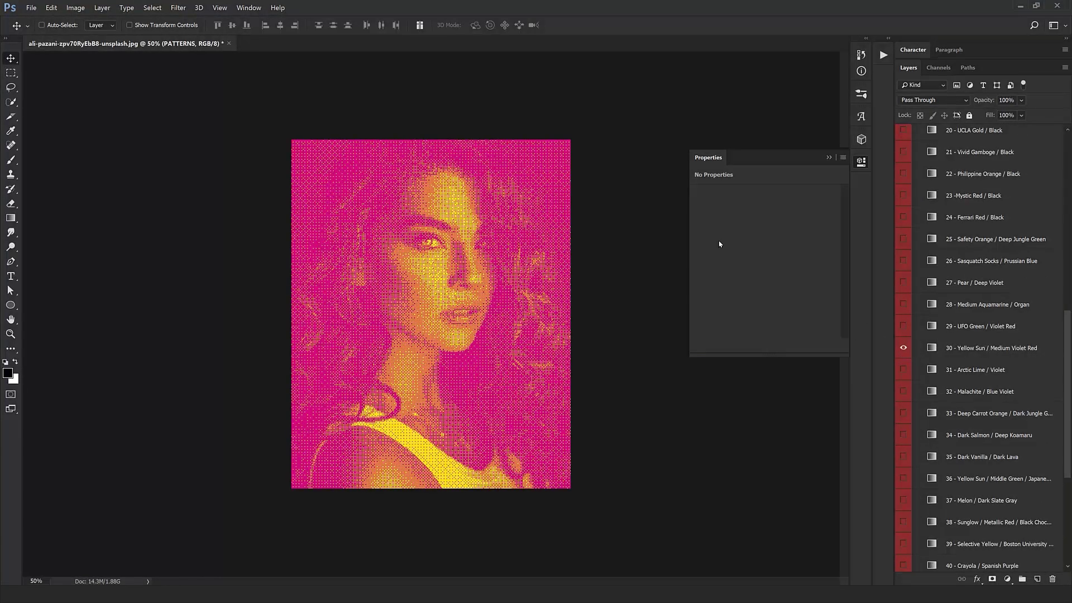
click(903, 348)
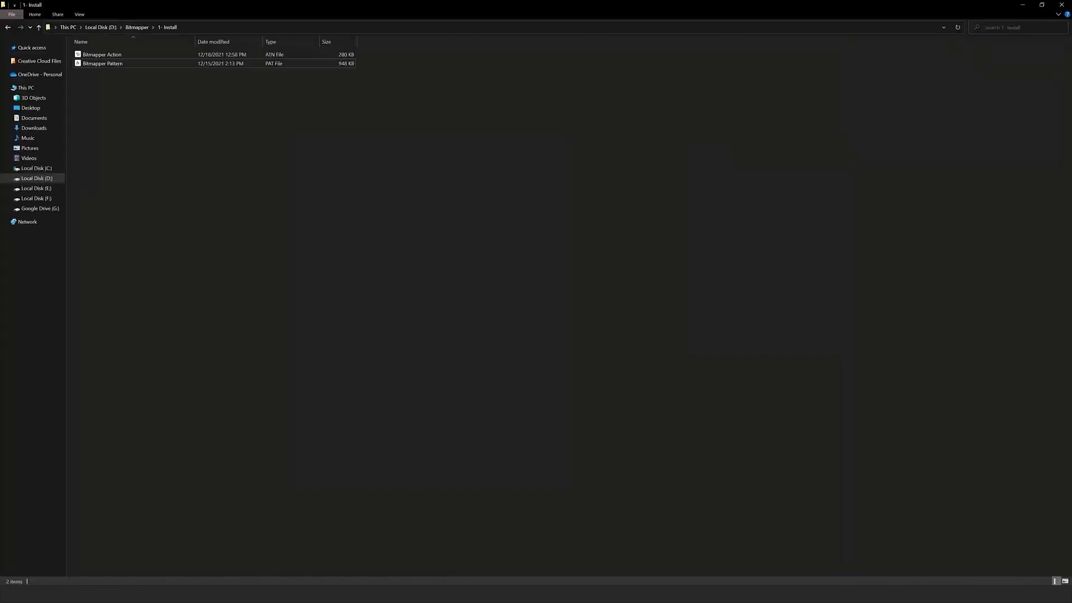
- In File Explorer, open Color Palettes 01.png from Bitmapper's 2- Color Palettes folder and view the following palette image
click(137, 27)
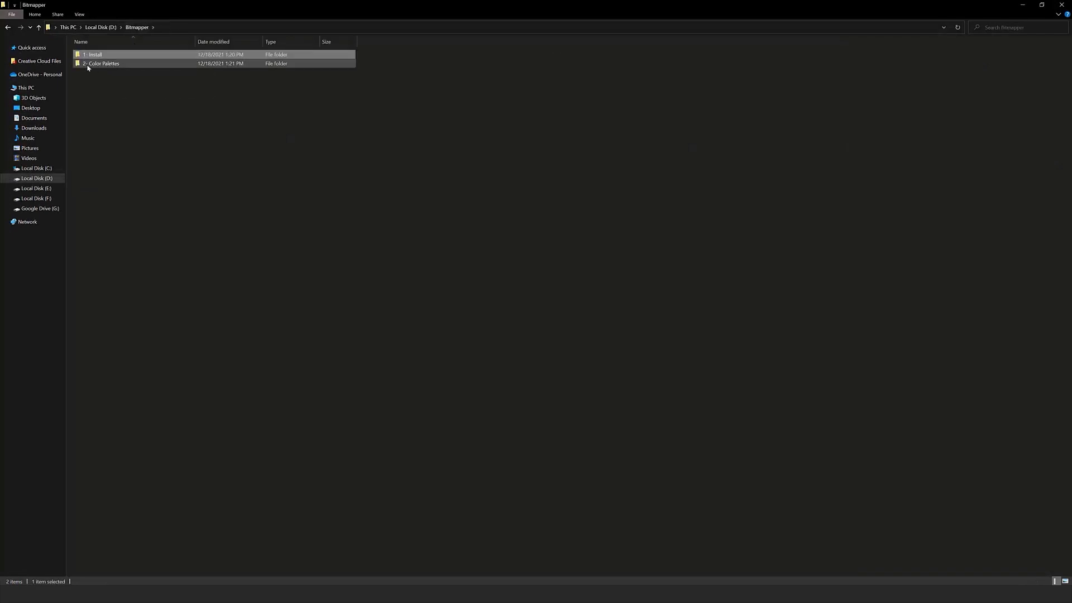
double_click(87, 64)
double_click(95, 64)
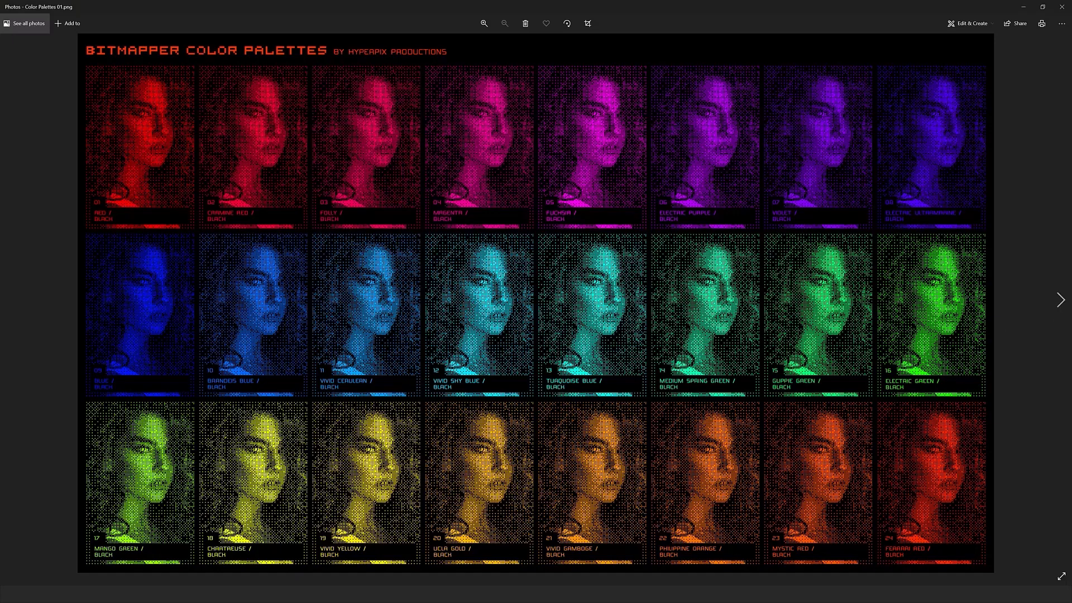
click(1064, 313)
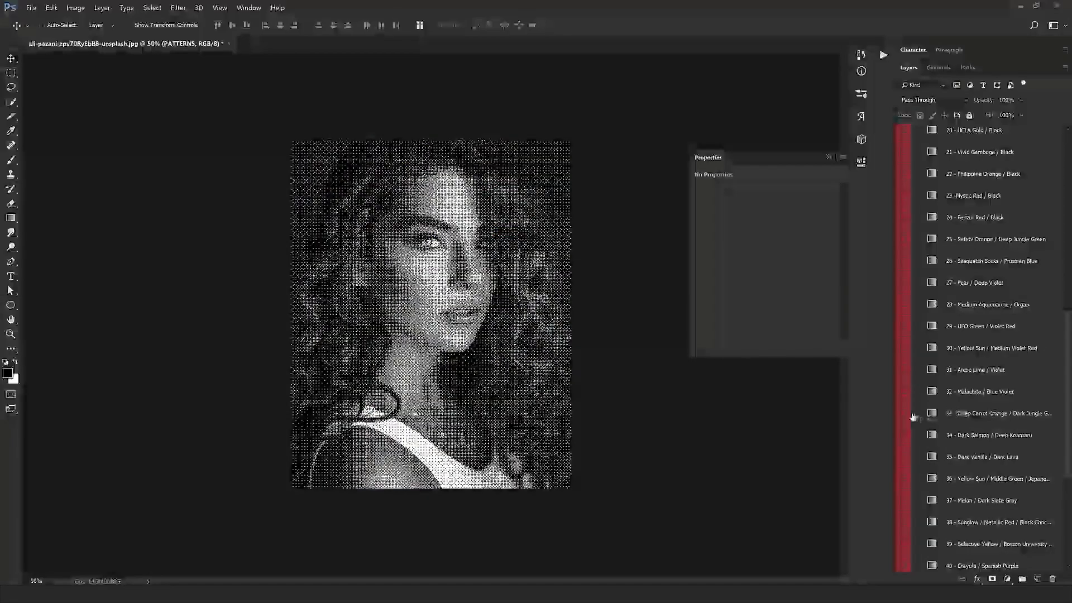
- Back in Photoshop, preview the 33 - Deep Carrot Orange color layer, and show 30 - Yellow Sun / Medium Violet Red instead
click(903, 414)
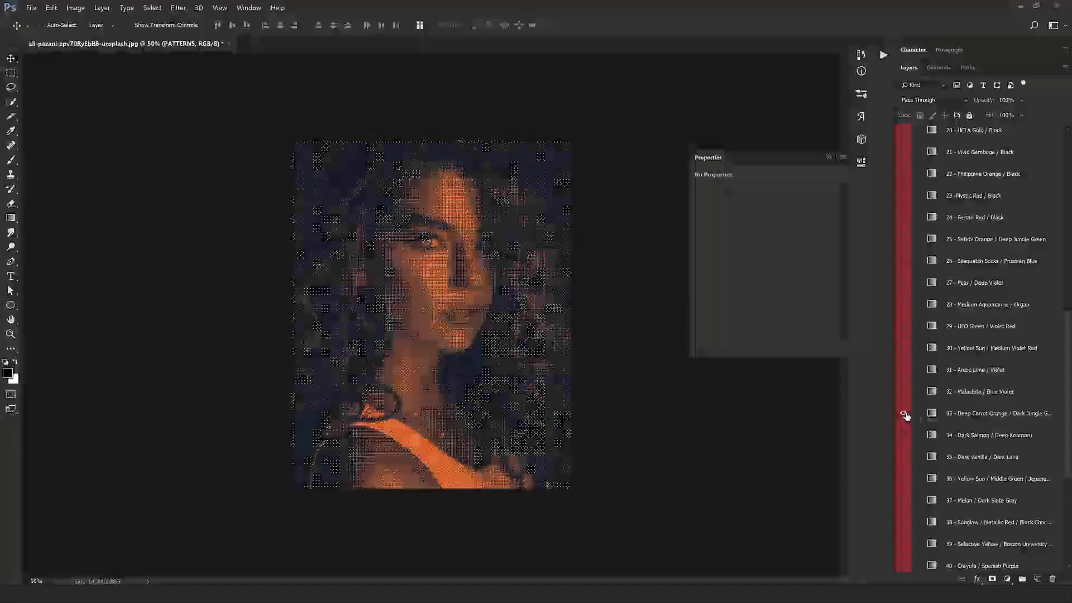
click(904, 436)
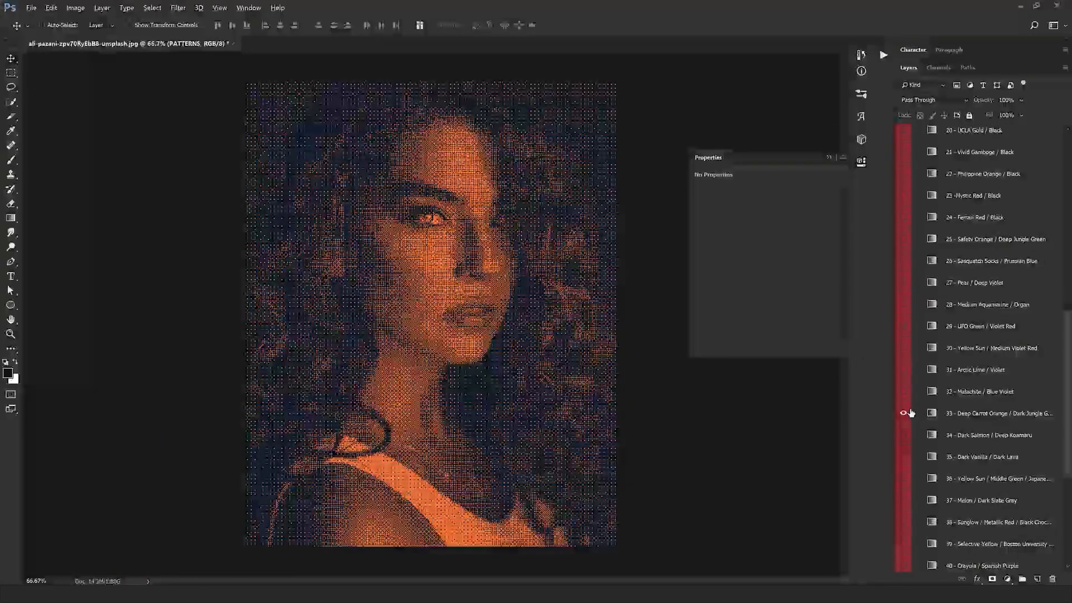
click(904, 414)
click(904, 348)
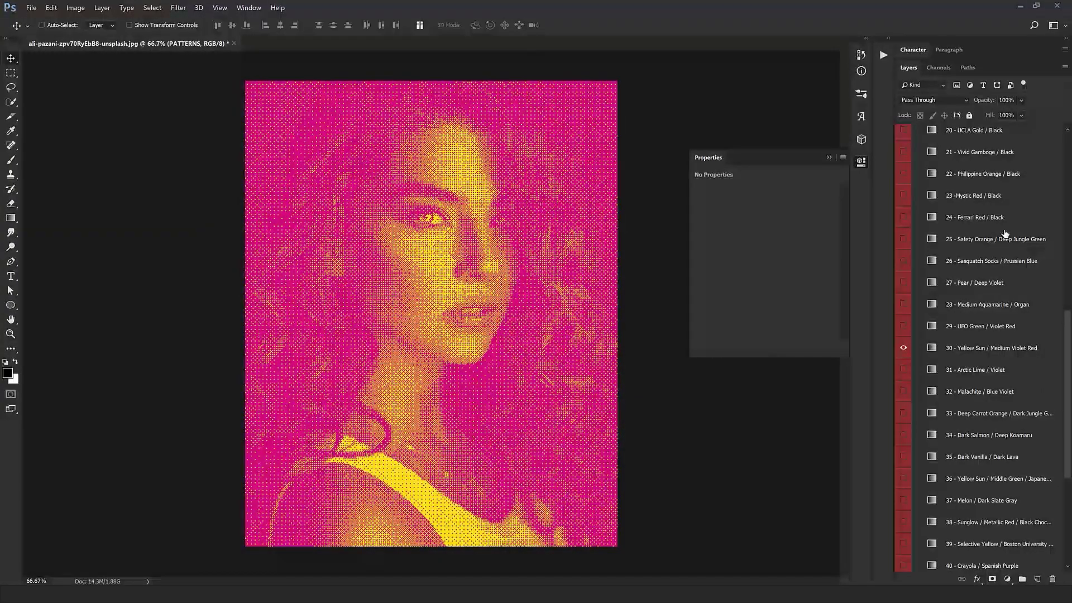
- Edit the gradient map of layer 30 - Yellow Sun / Medium Violet Red, trying cyan 17dcff and a light purple for its highlight stop
click(932, 349)
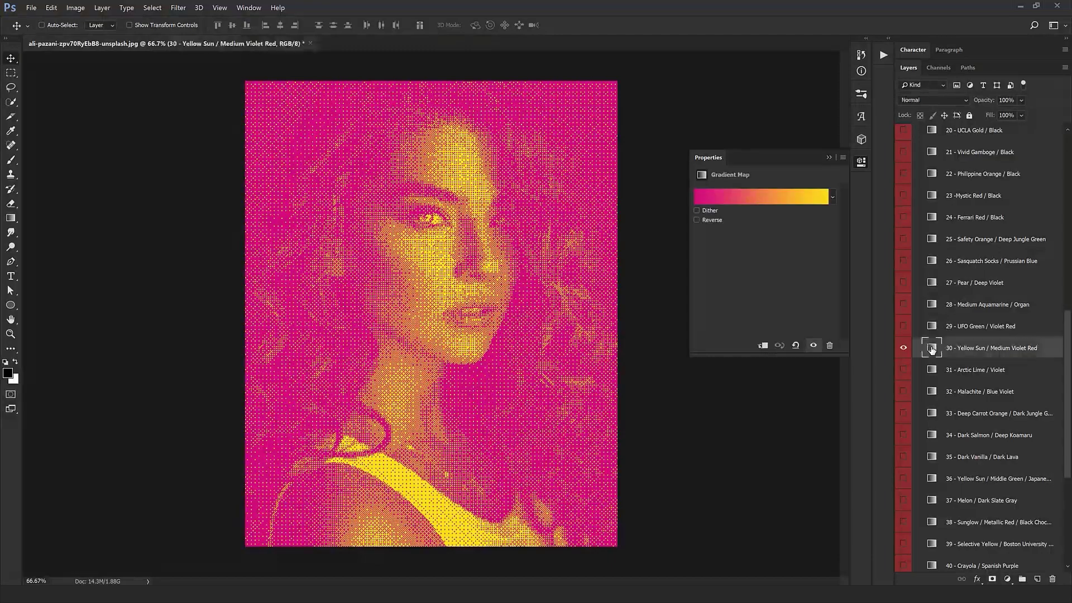
click(771, 203)
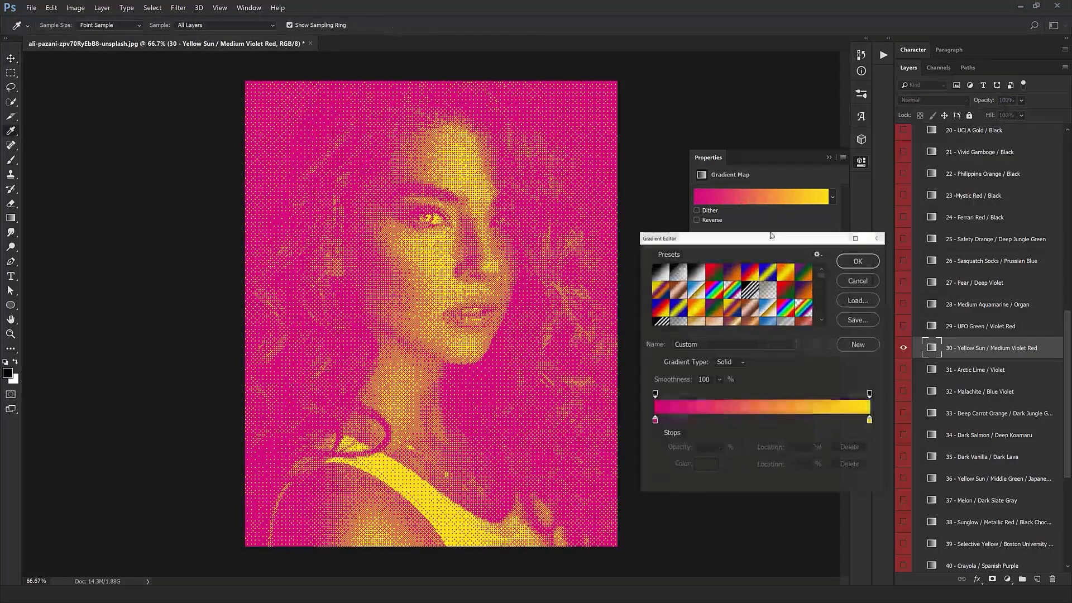
double_click(869, 420)
text(17dcff)
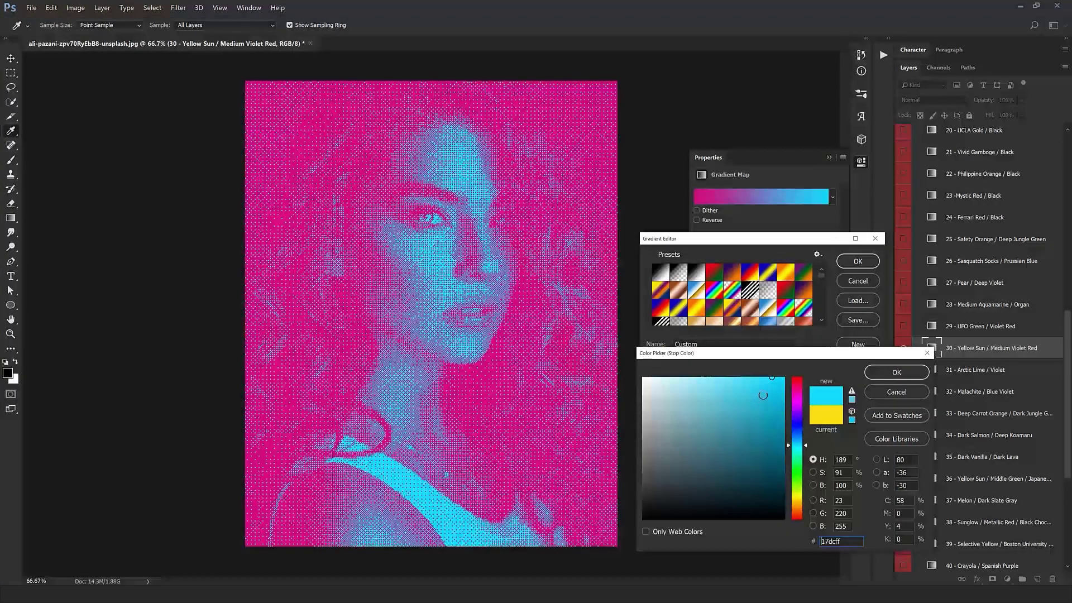
drag(793, 401, 797, 492)
click(644, 379)
drag(754, 422, 772, 398)
drag(797, 491, 797, 510)
drag(727, 425, 655, 378)
drag(797, 509, 797, 406)
click(716, 379)
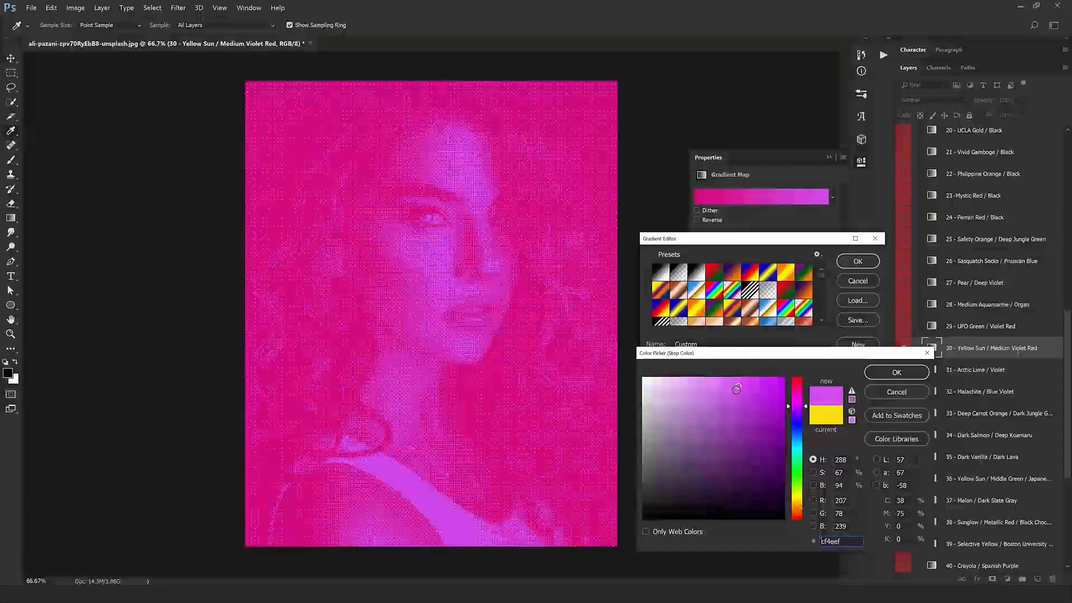
click(896, 372)
- Try black and a dark teal for the gradient's shadow stop, and cancel the gradient edit
click(655, 420)
click(707, 464)
click(689, 497)
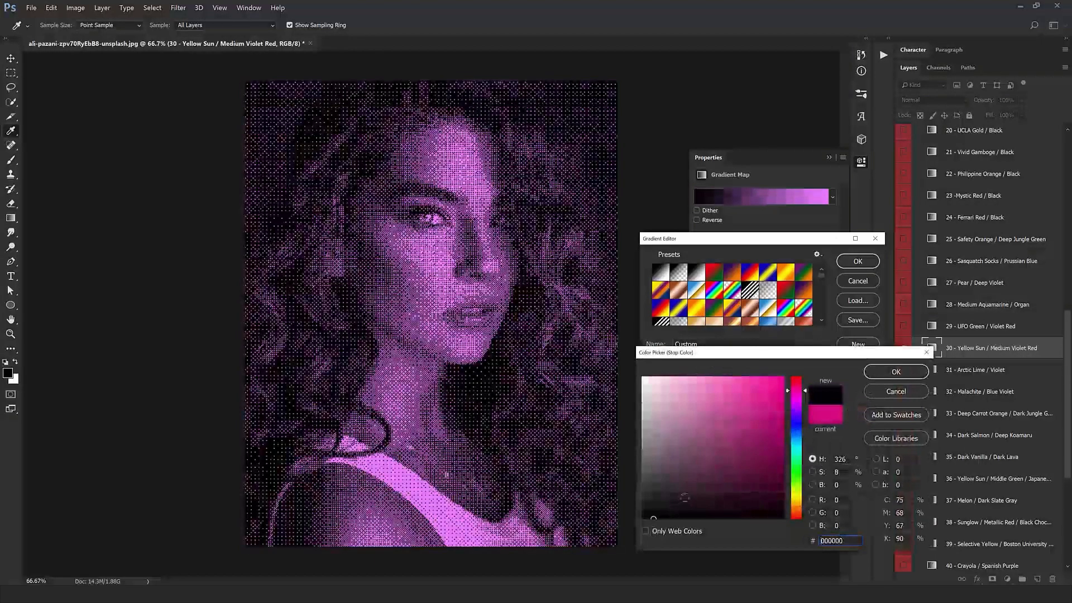
click(794, 508)
mouse_move(747, 499)
mouse_down()
mouse_move(753, 484)
mouse_move(771, 484)
mouse_up()
mouse_move(799, 449)
mouse_down()
mouse_move(756, 452)
mouse_move(766, 495)
mouse_up()
click(896, 372)
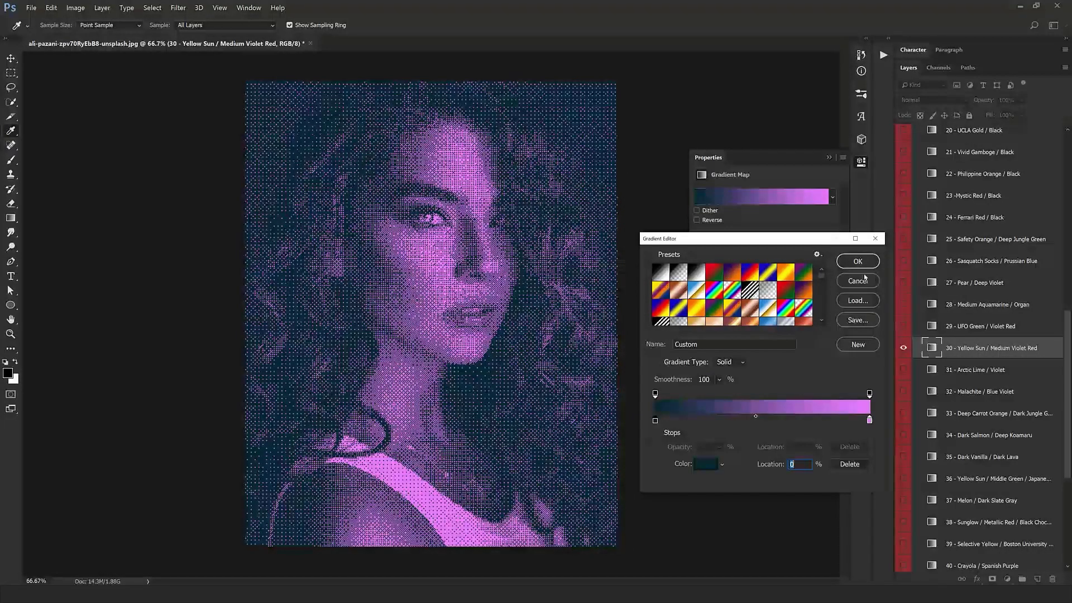
click(861, 282)
- Briefly stack color layers 28 and 29 over layer 30, and replace all three with 26 - Sasquatch Socks / Prussian Blue
scroll(921, 334, down, 10)
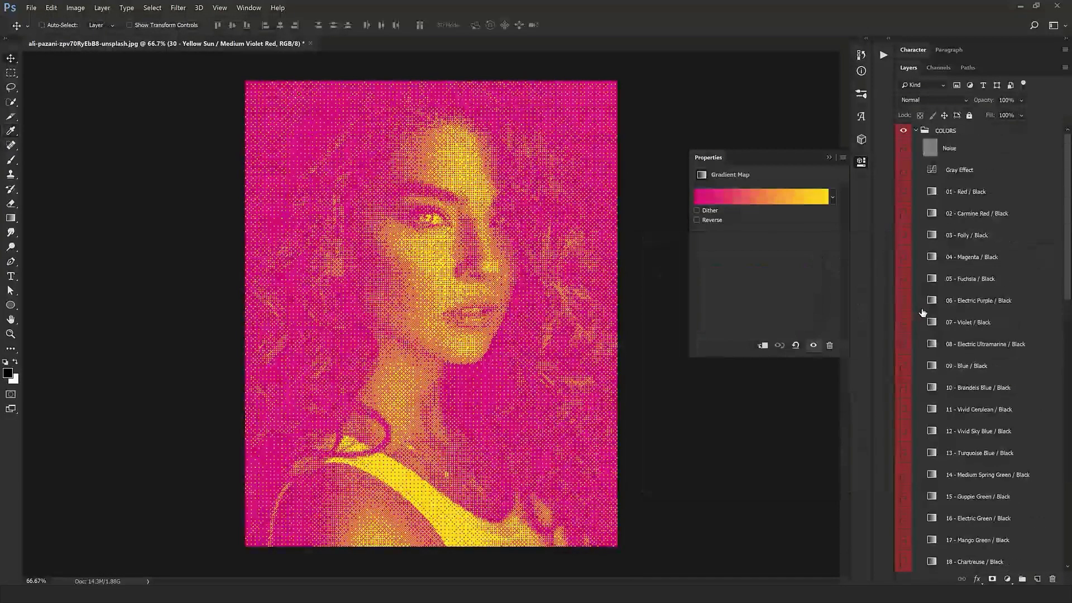
scroll(921, 334, up, 5)
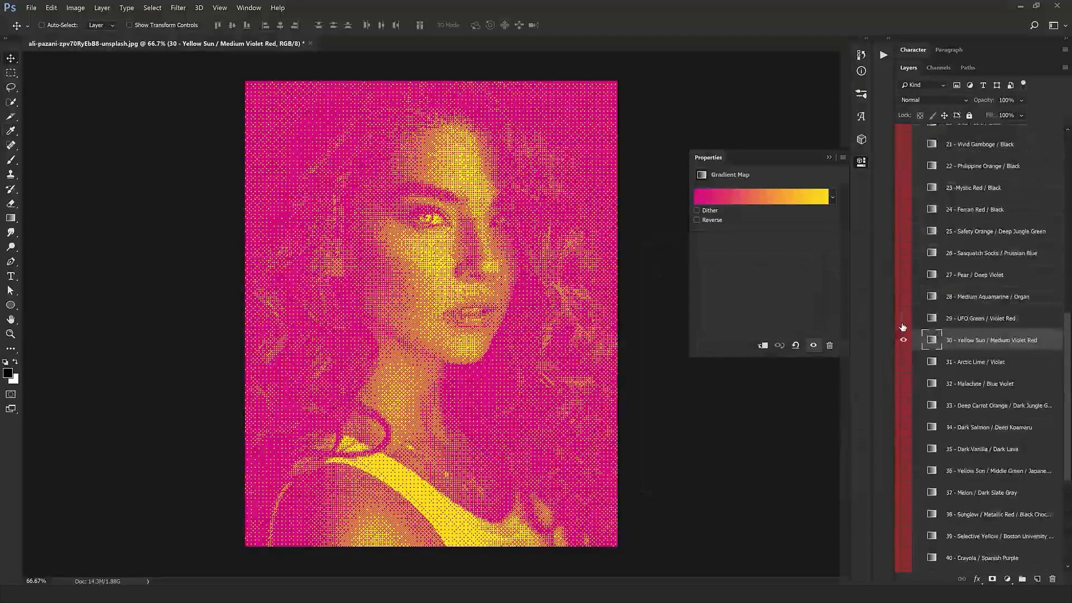
drag(904, 319, 905, 304)
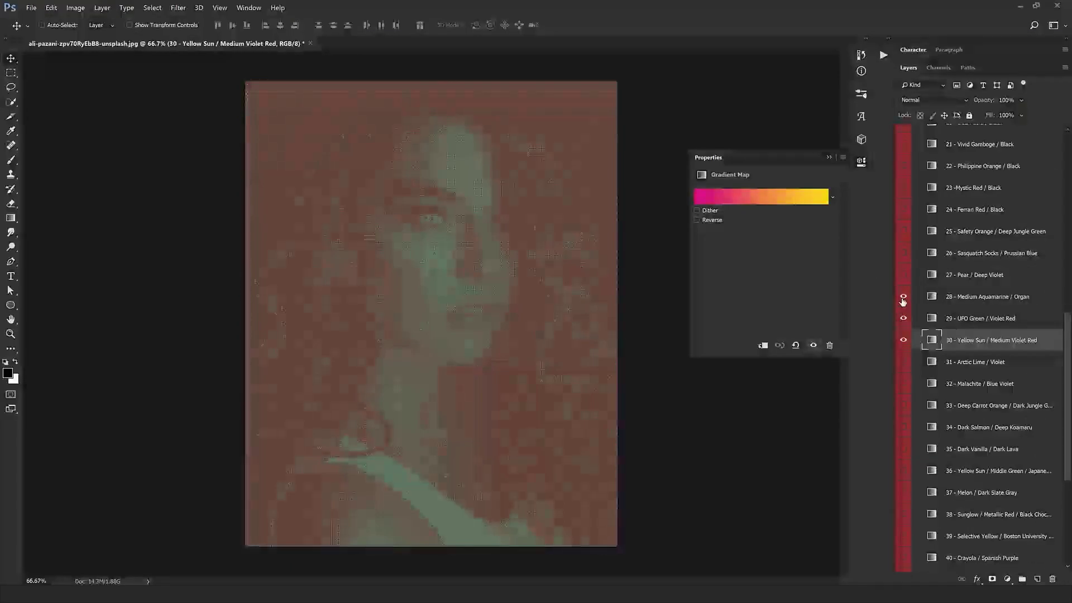
drag(904, 342, 904, 296)
scroll(905, 335, up, 2)
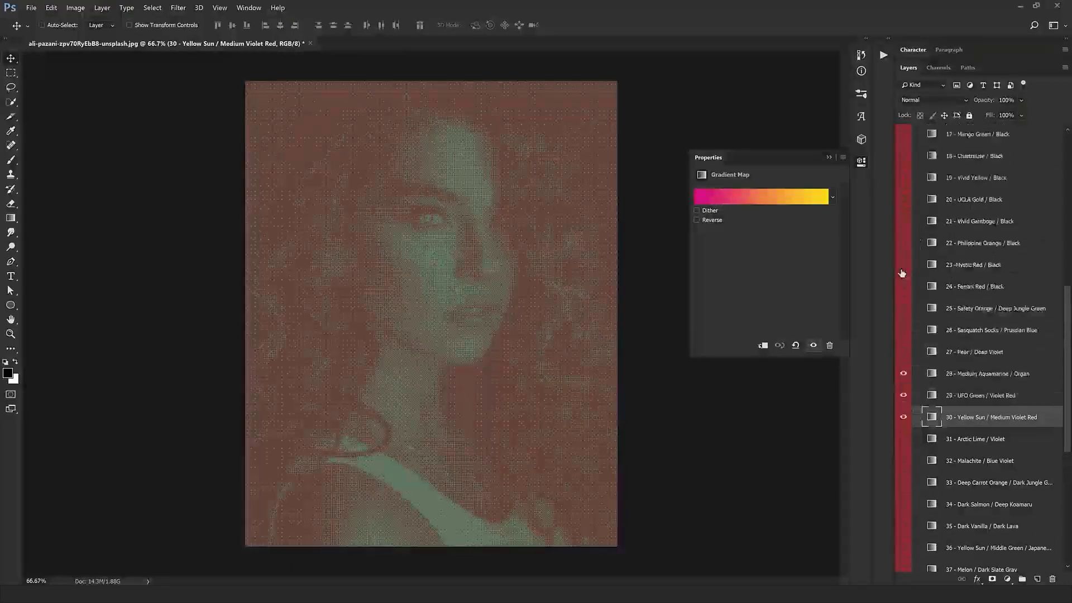
click(905, 364)
click(904, 279)
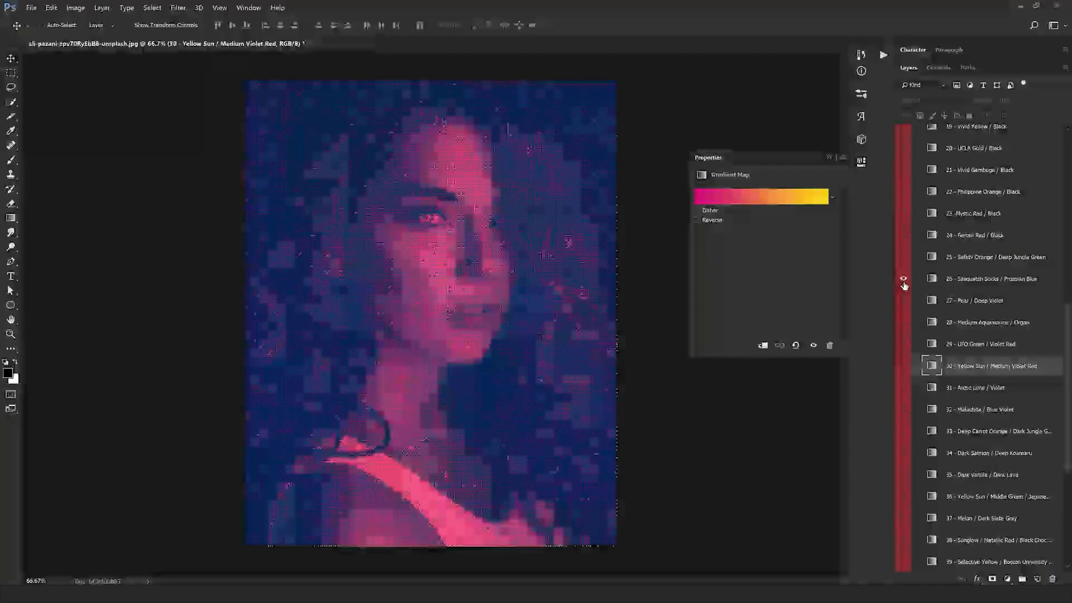
- Replace color layer 26 - Sasquatch Socks / Prussian Blue with 25 - Safety Orange / Deep Jungle Green, and hide layer 25 too
click(952, 282)
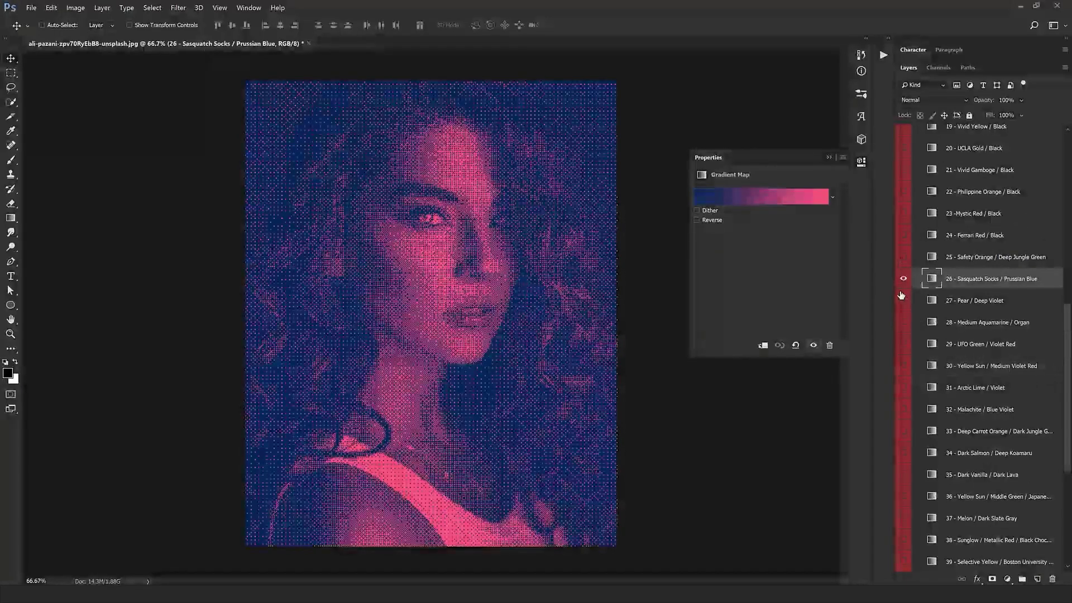
click(903, 258)
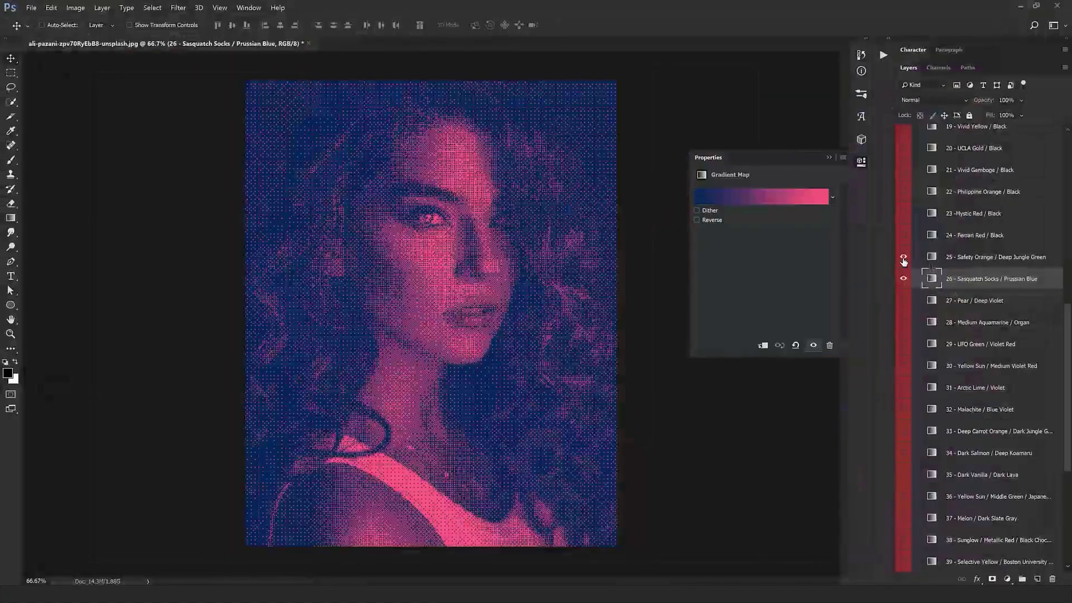
click(904, 258)
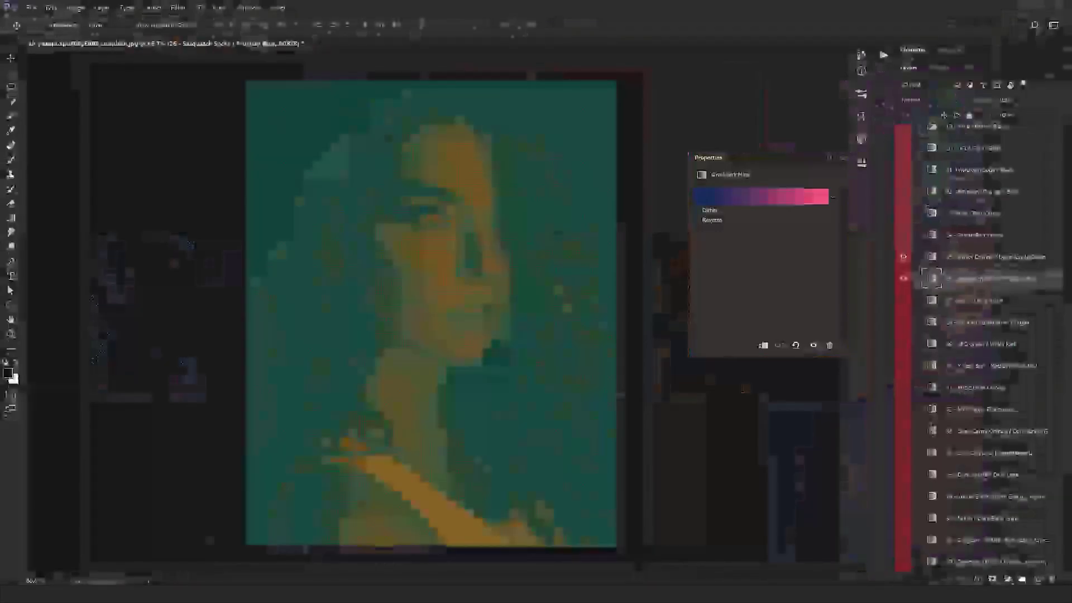
click(904, 280)
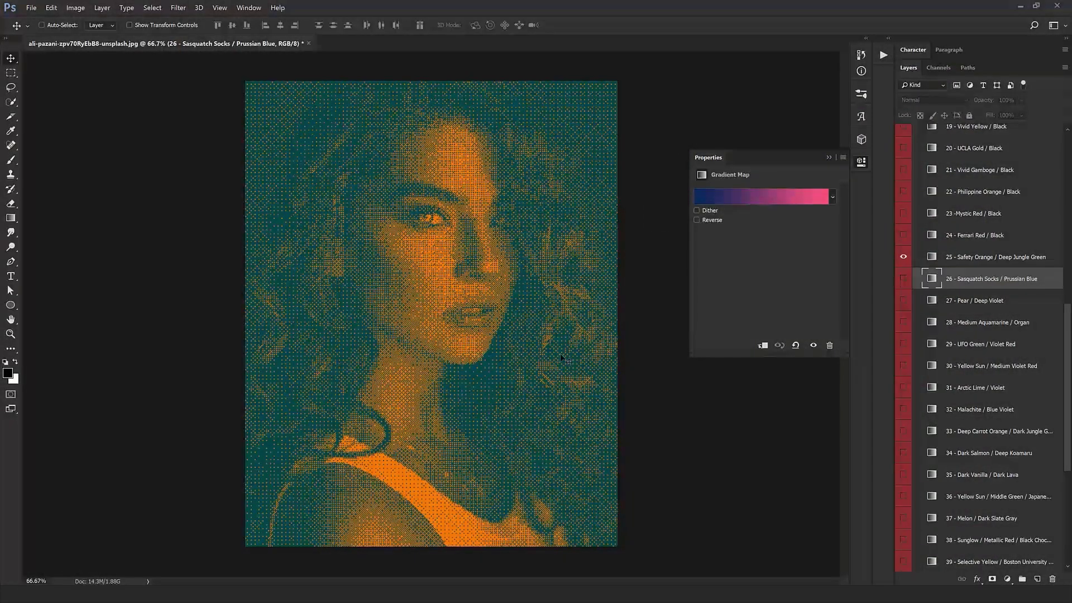
scroll(980, 397, up, 1)
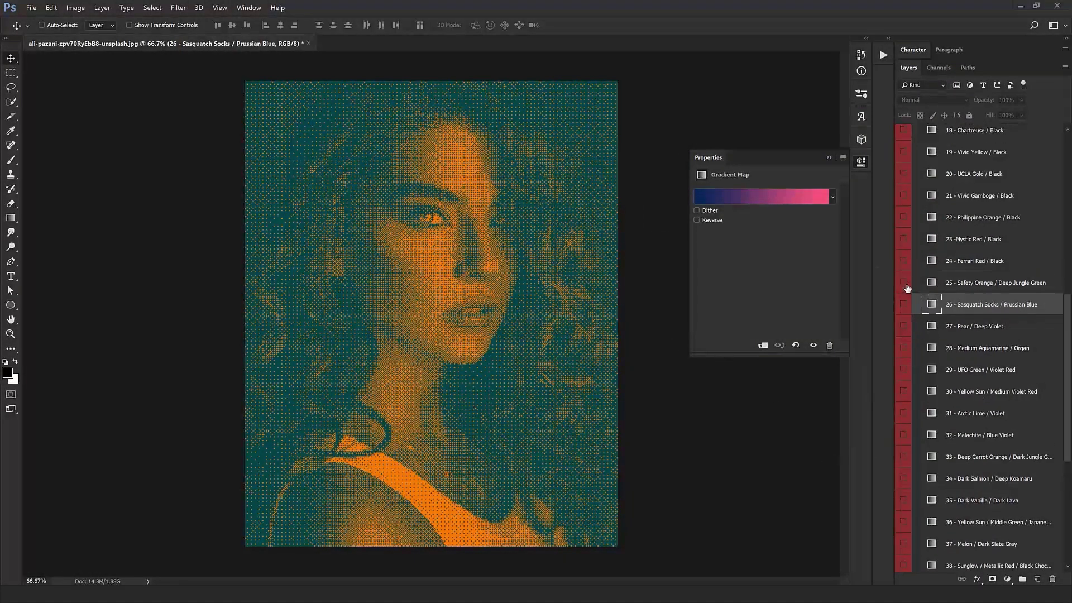
click(904, 282)
- Inspect the 01 - Red / Black effect up close on the face, and show 02 - Carmine Red / Black instead
scroll(904, 235, up, 10)
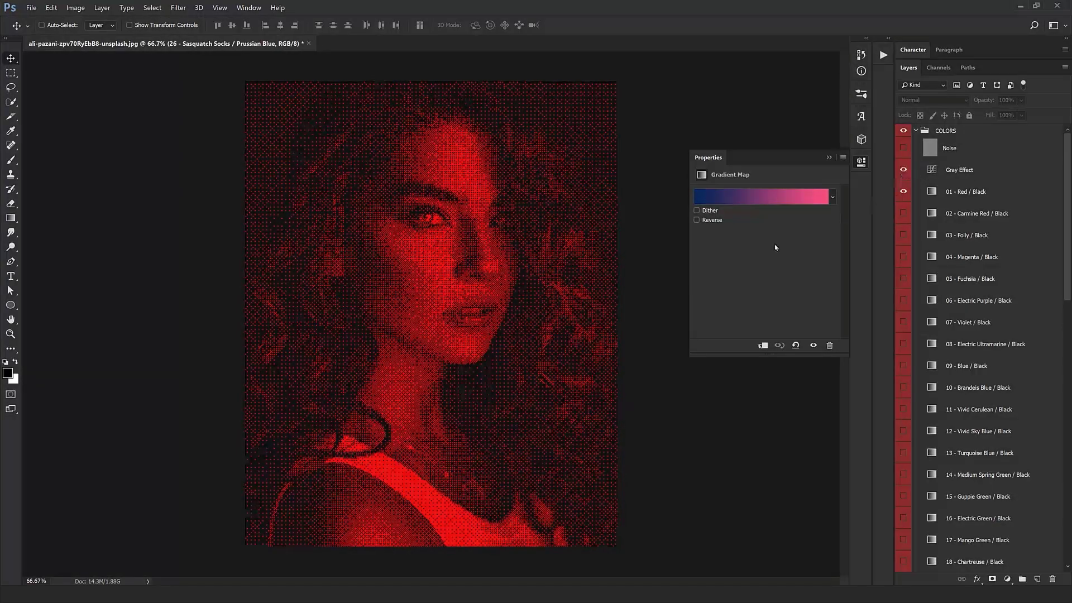
scroll(516, 355, up, 3)
drag(514, 355, 462, 204)
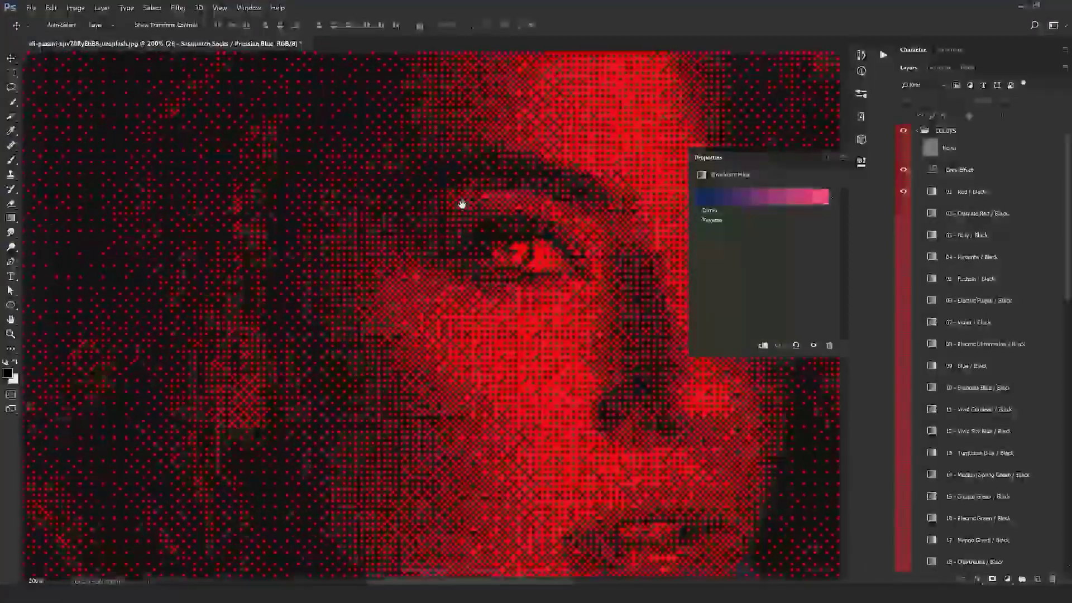
scroll(464, 204, down, 3)
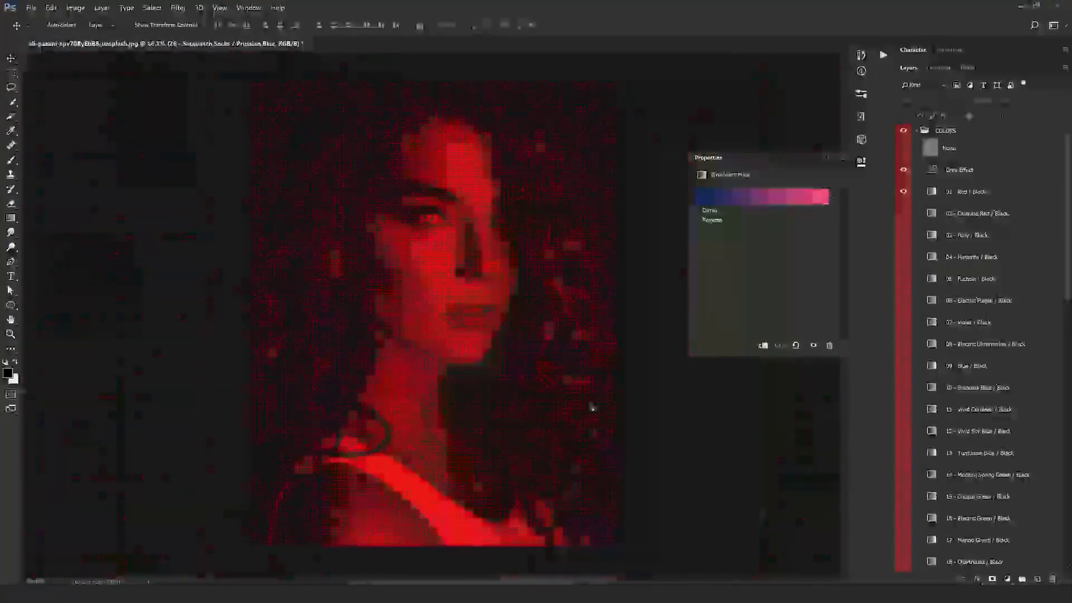
click(903, 192)
click(904, 215)
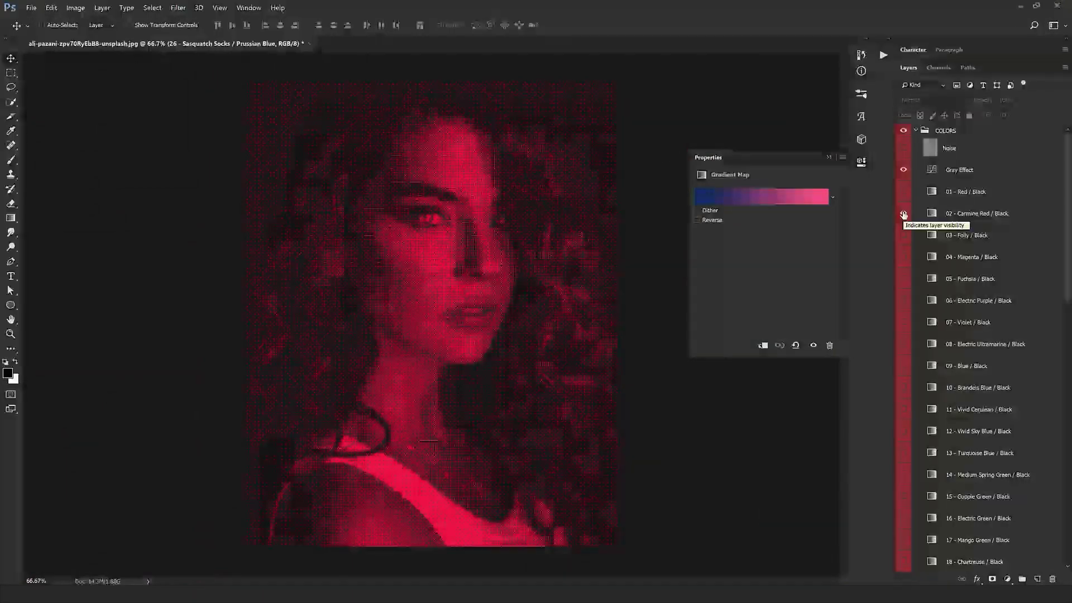
- Lower the opacity of the Gray Effect curves layer, and compare the portrait with the layer hidden and shown
click(903, 170)
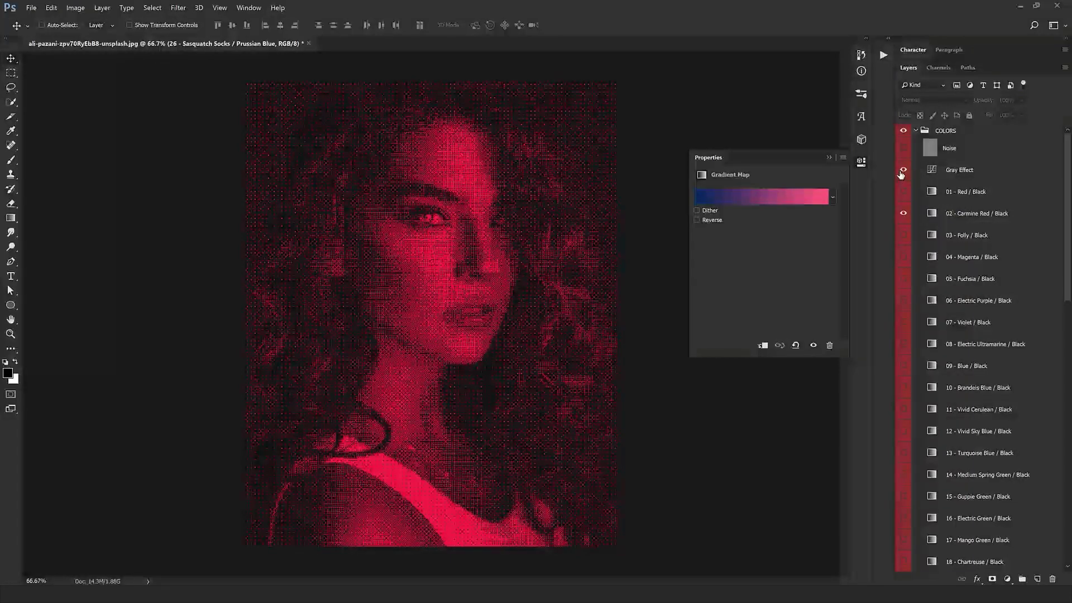
click(951, 169)
drag(982, 100, 906, 134)
click(902, 172)
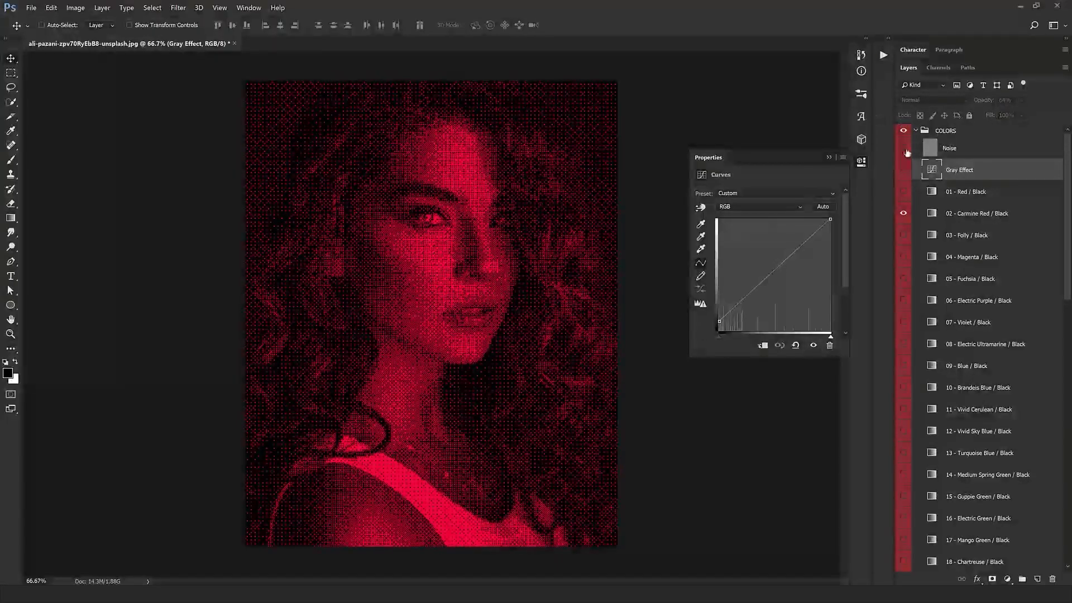
click(904, 170)
- Turn on the Noise layer in the COLORS group and examine its grain up close with the layer hidden and shown
click(925, 143)
scroll(527, 252, up, 3)
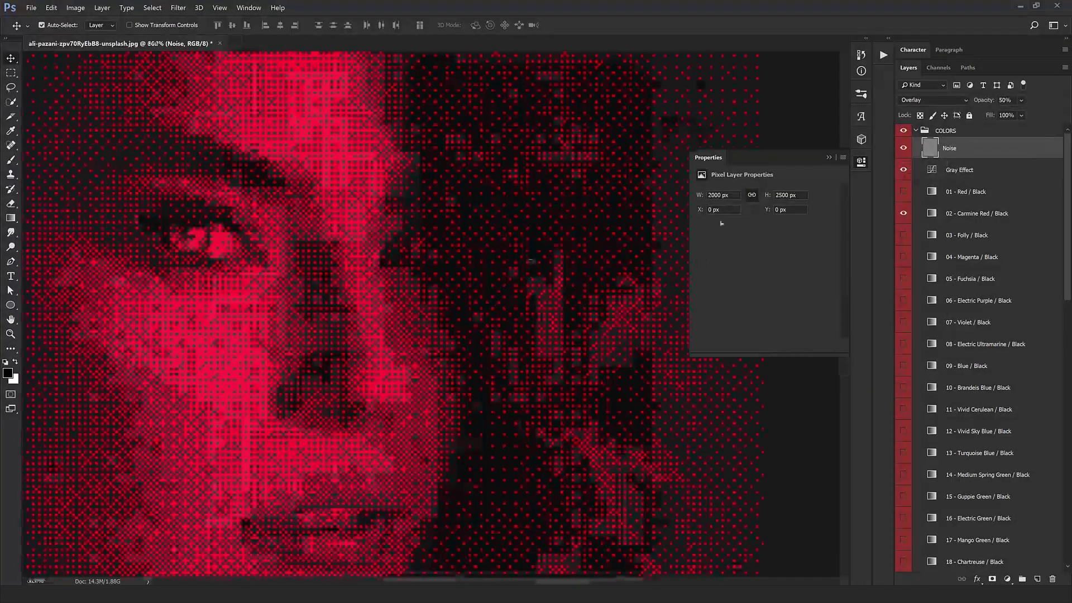
scroll(517, 269, up, 5)
scroll(475, 248, down, 5)
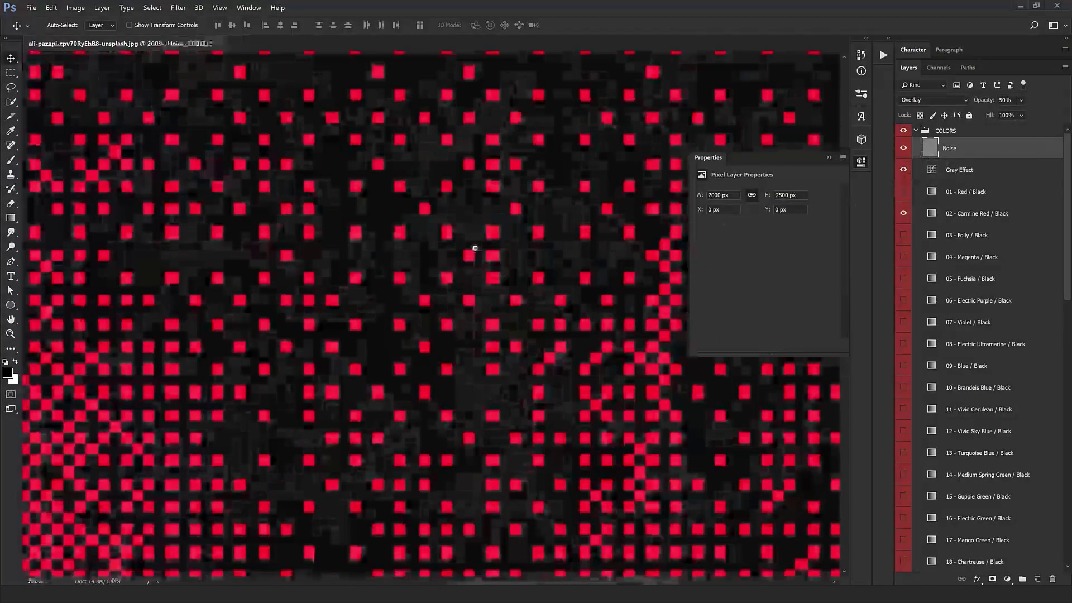
click(903, 148)
click(904, 148)
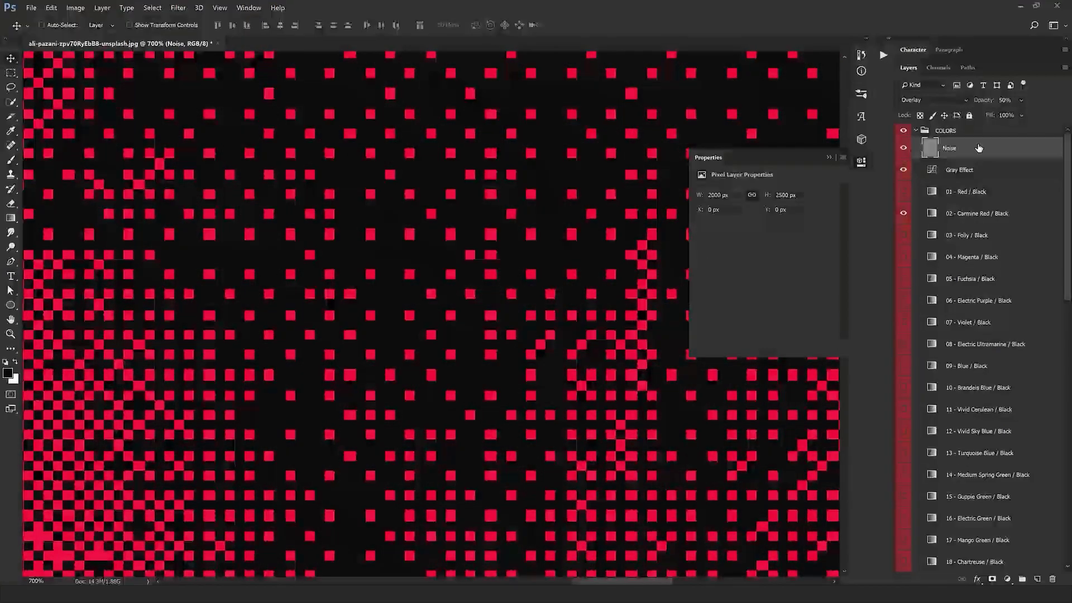
- Set the Noise layer's opacity to 70% and collapse the COLORS group
click(1006, 100)
text(70)
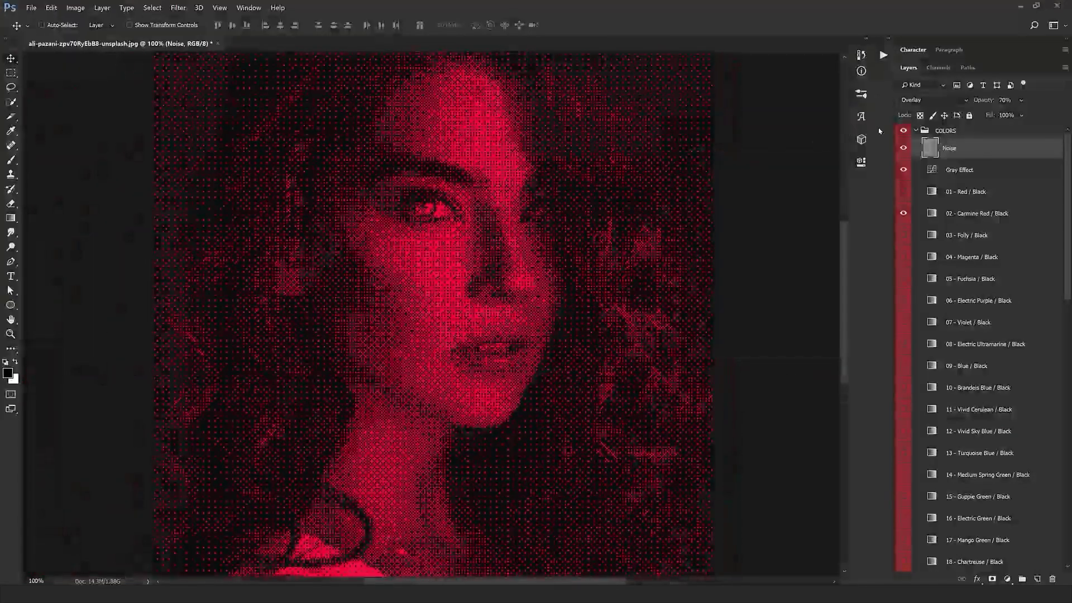
click(917, 132)
click(916, 132)
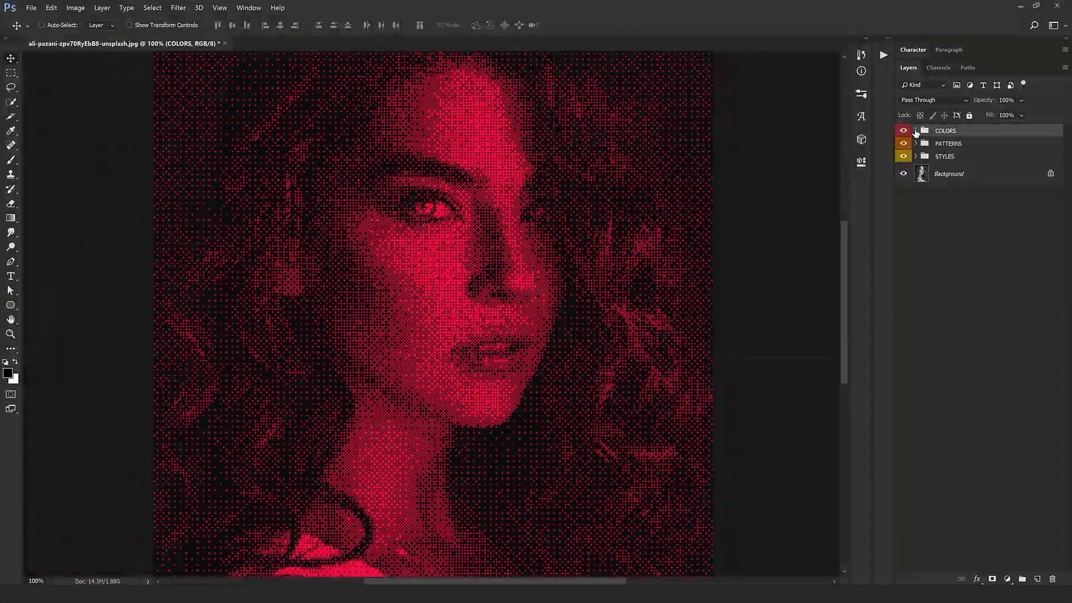
scroll(521, 233, up, 1)
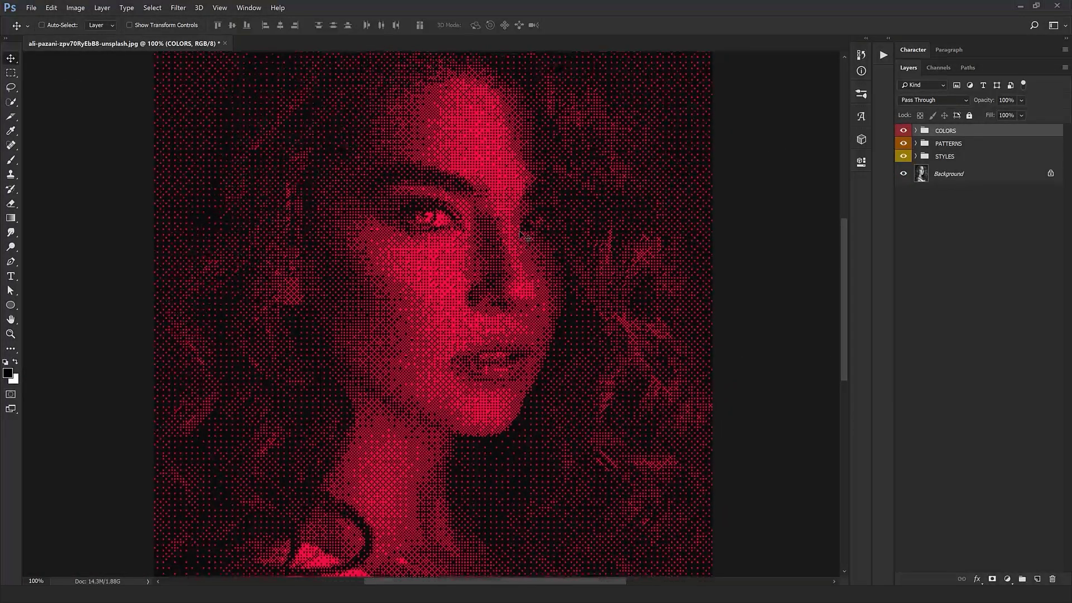